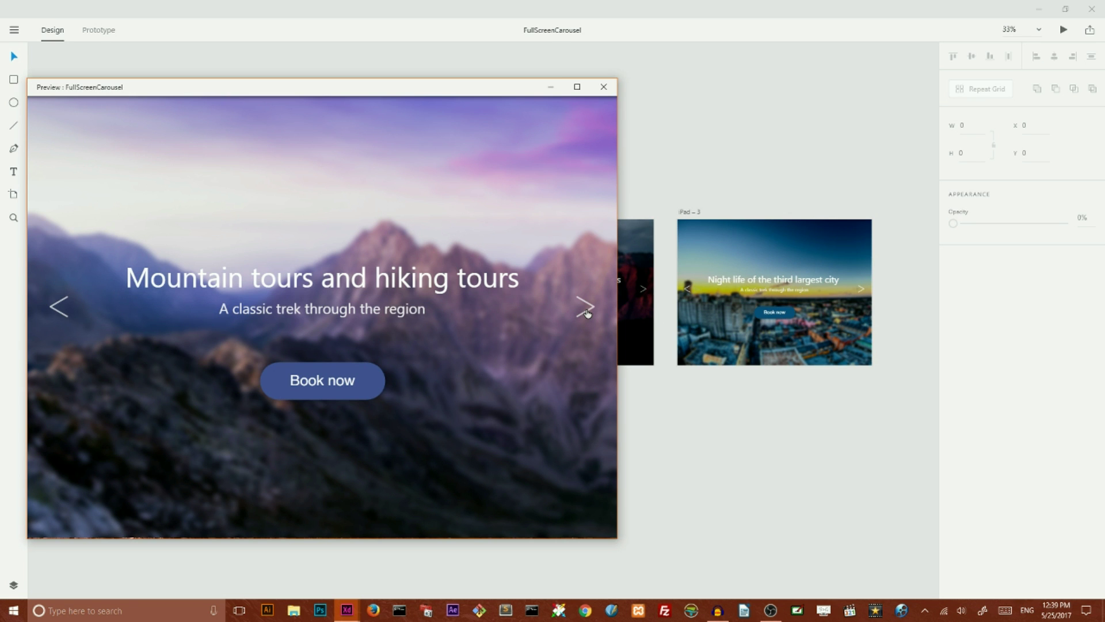
# - Test the preview carousel arrows, two slides forward and two back, then close the preview
pyautogui.click(586, 309)
pyautogui.click(585, 309)
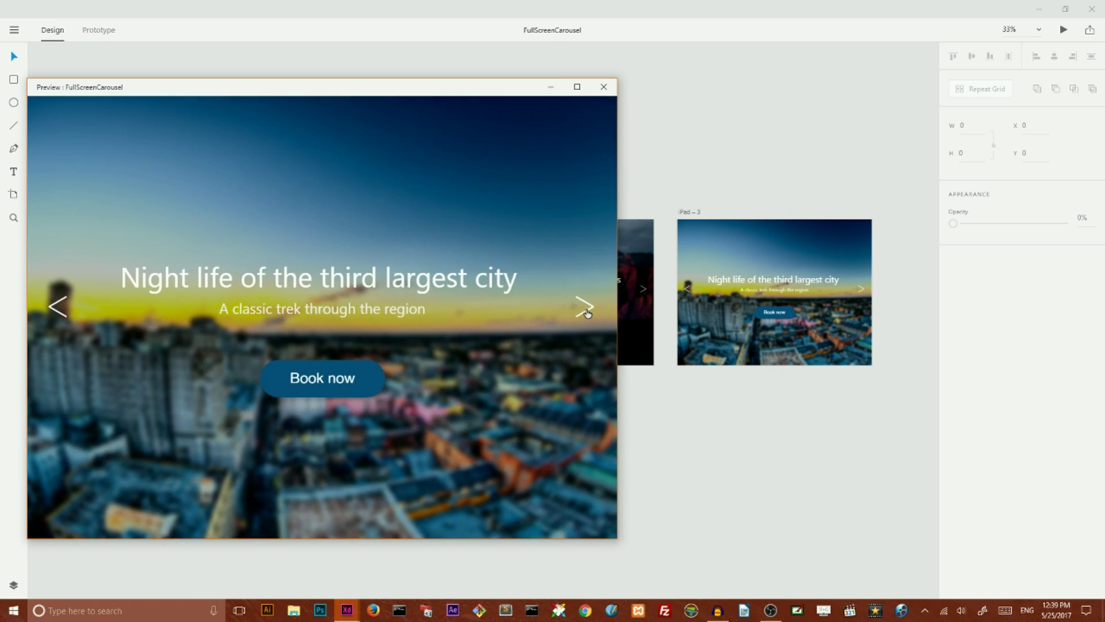
pyautogui.click(58, 314)
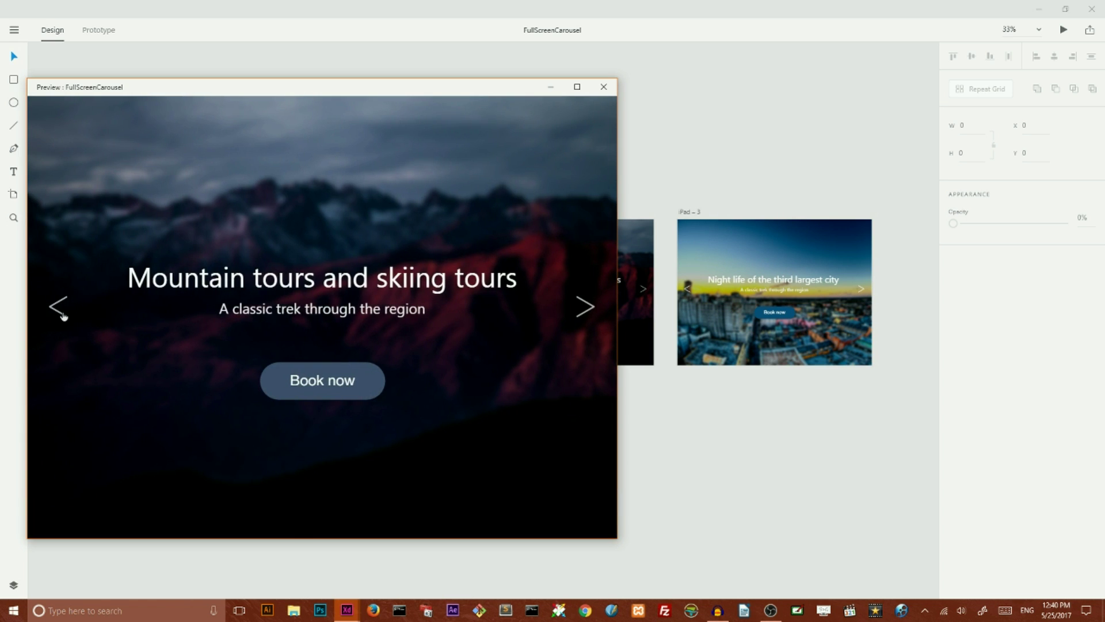
pyautogui.click(60, 312)
pyautogui.click(604, 87)
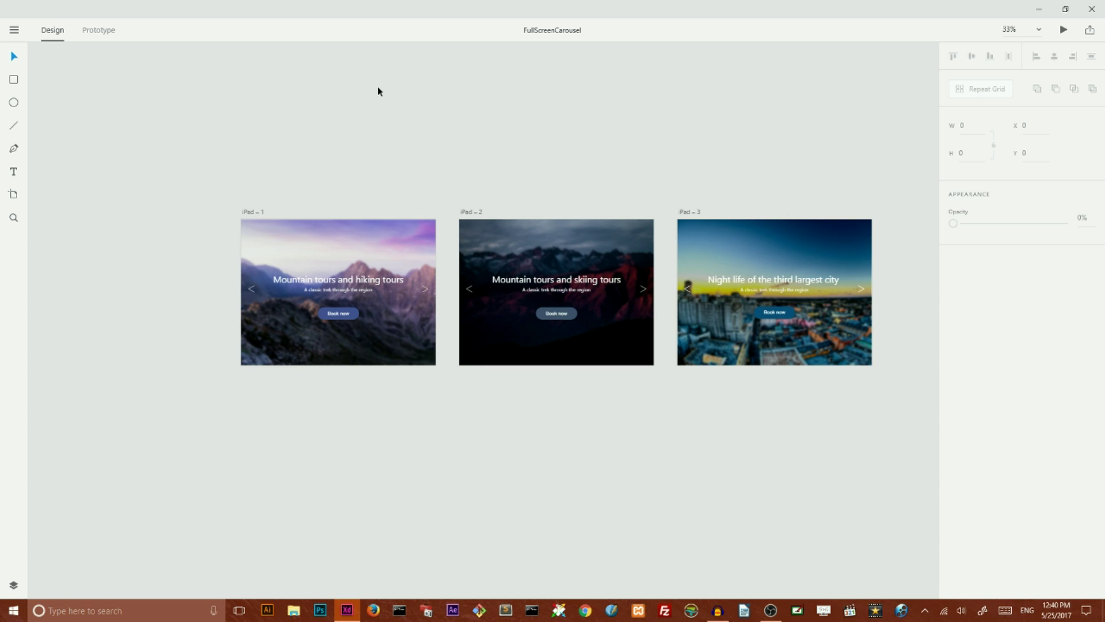
# - Start a new document from the main application menu
pyautogui.click(14, 30)
pyautogui.click(274, 152)
pyautogui.click(13, 30)
pyautogui.click(16, 52)
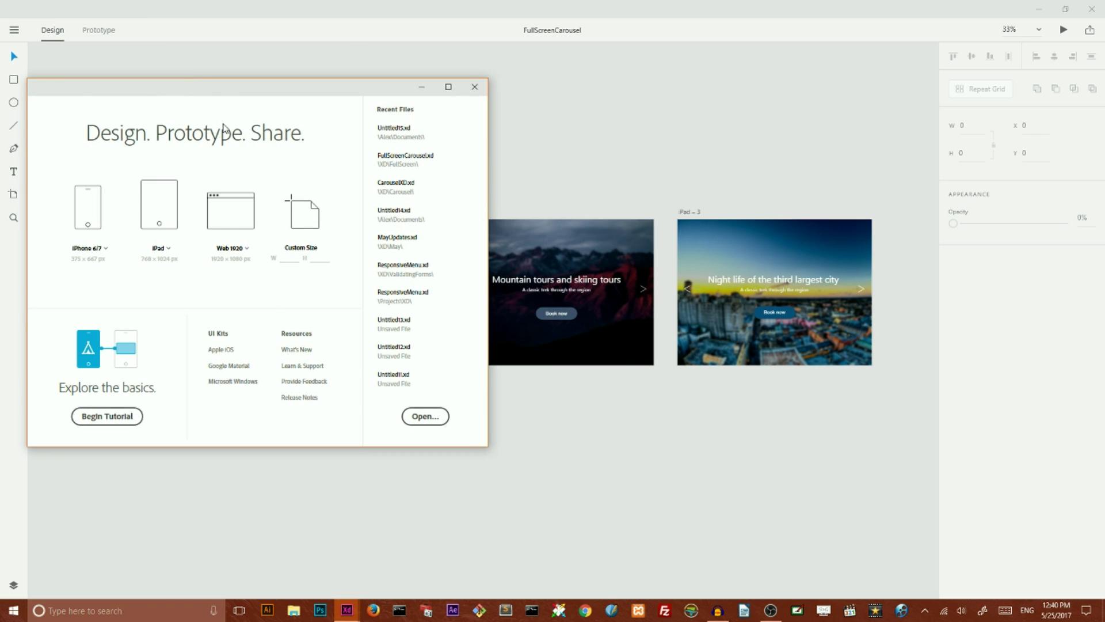
# - Create a new iPad-sized document and maximise its window
pyautogui.moveTo(225, 90); pyautogui.dragTo(306, 90)
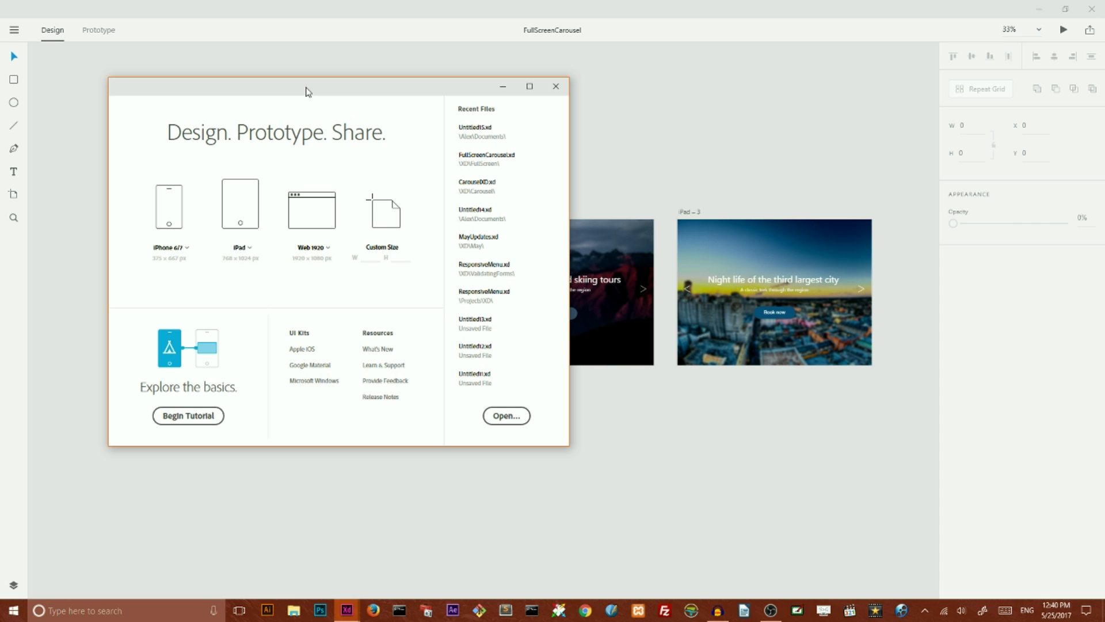
pyautogui.click(248, 206)
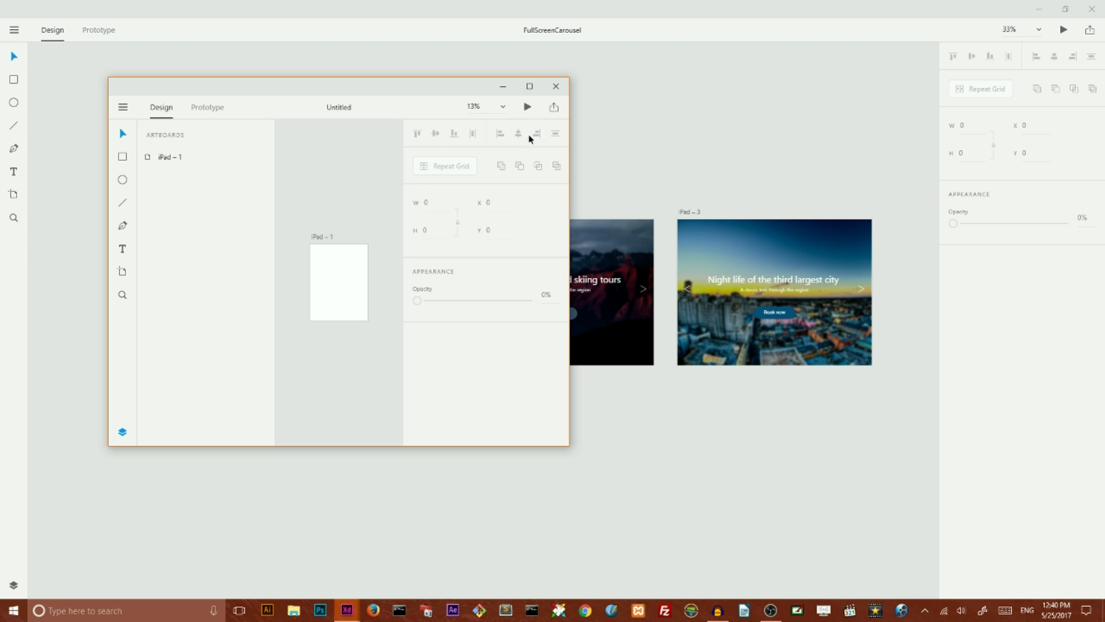
pyautogui.click(529, 86)
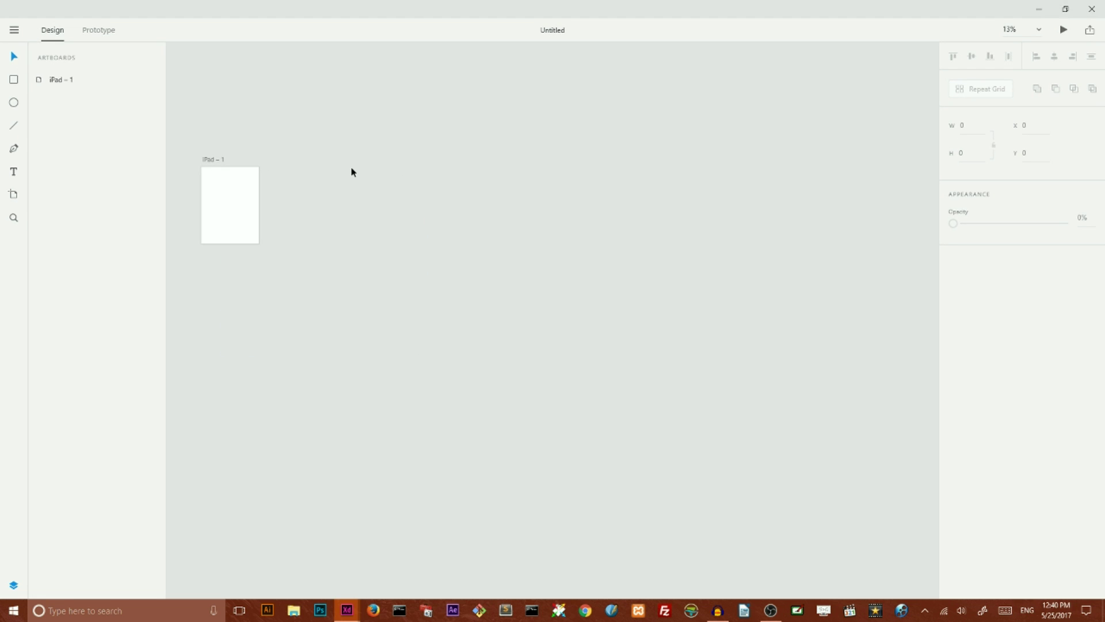
# - Add iPad – 2 and iPad – 3 artboards beside iPad – 1
pyautogui.click(241, 200)
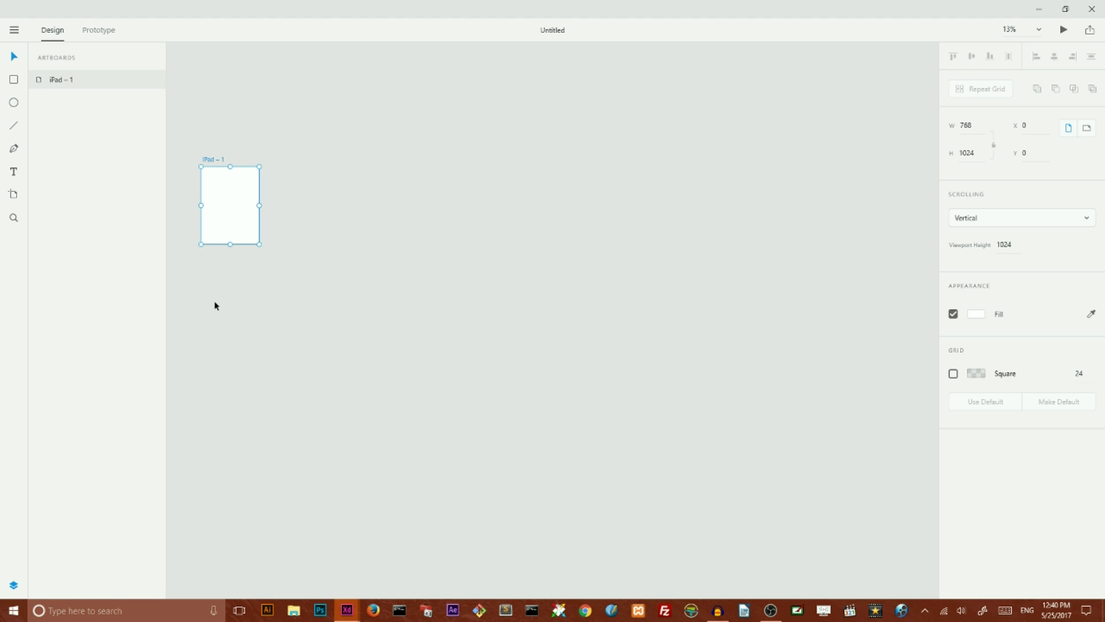
pyautogui.click(13, 194)
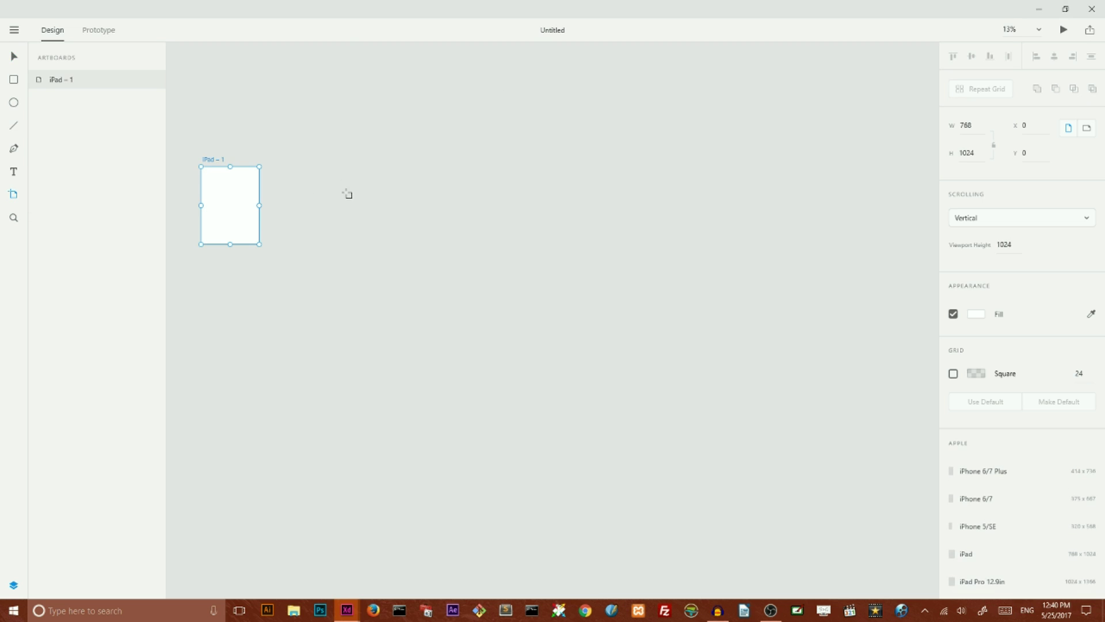
pyautogui.click(331, 194)
pyautogui.click(450, 193)
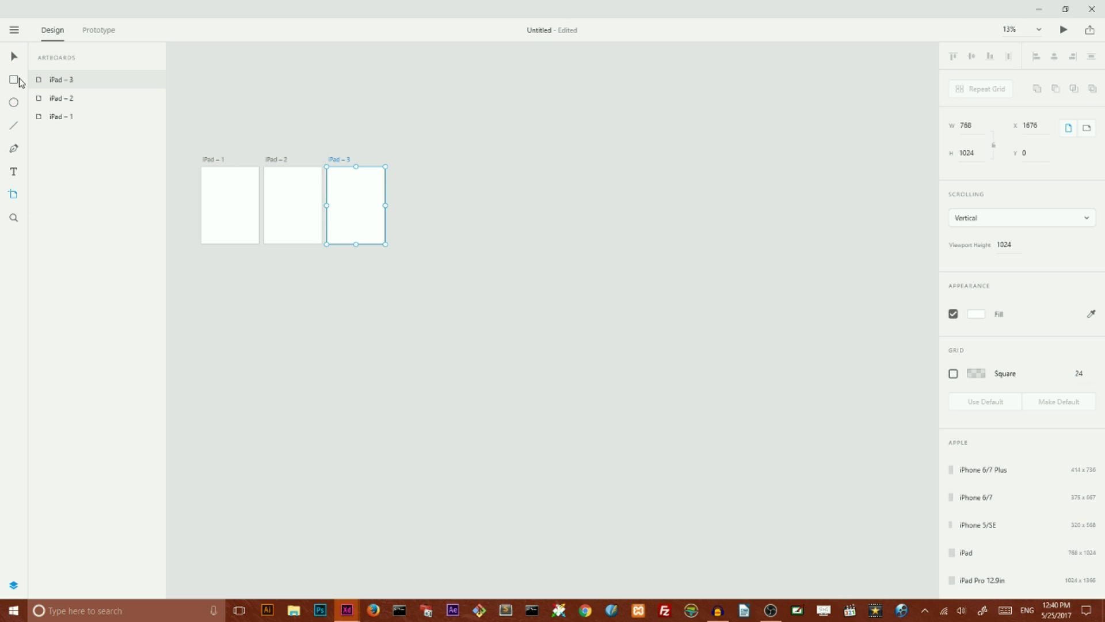
pyautogui.click(14, 56)
# - Select all three iPad artboards and switch them to landscape orientation
pyautogui.click(258, 194)
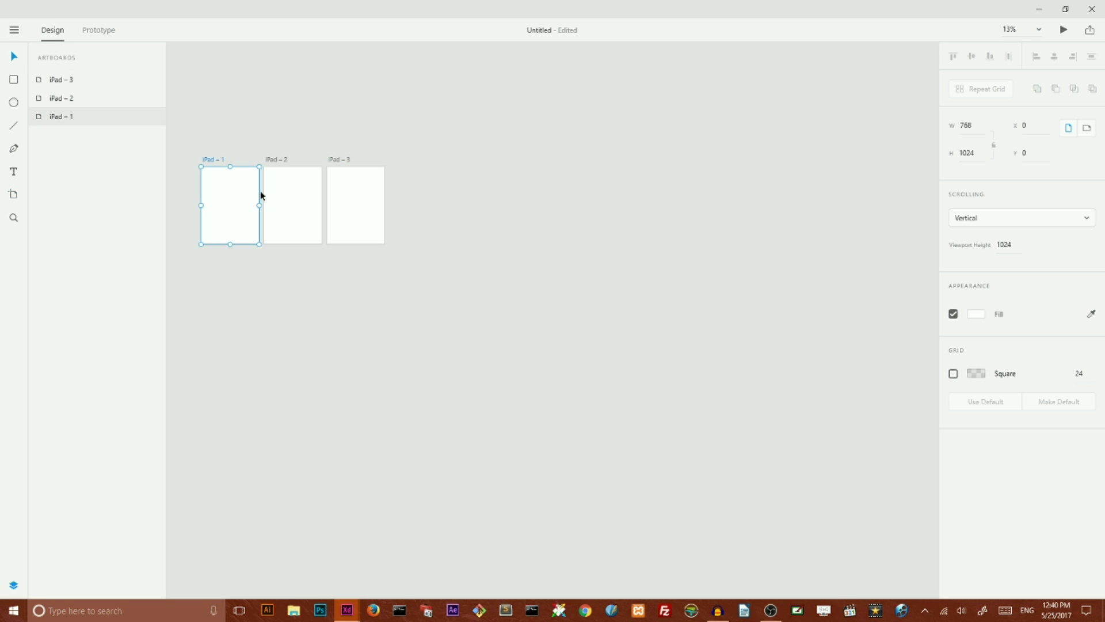
pyautogui.click(263, 190)
pyautogui.moveTo(259, 107); pyautogui.dragTo(388, 263)
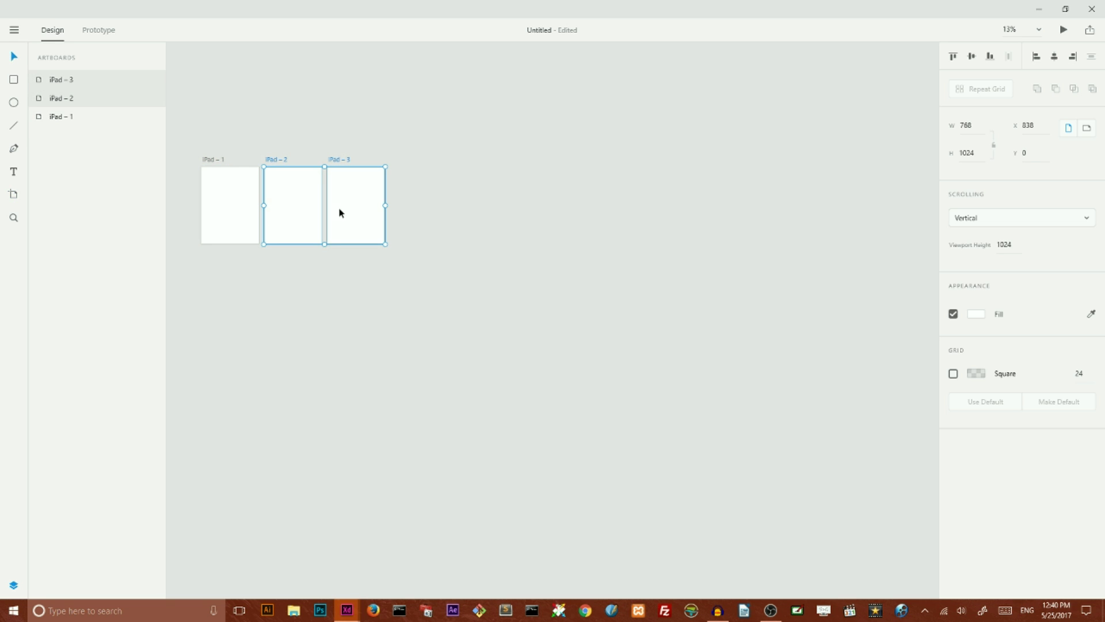
pyautogui.moveTo(194, 96); pyautogui.dragTo(435, 312)
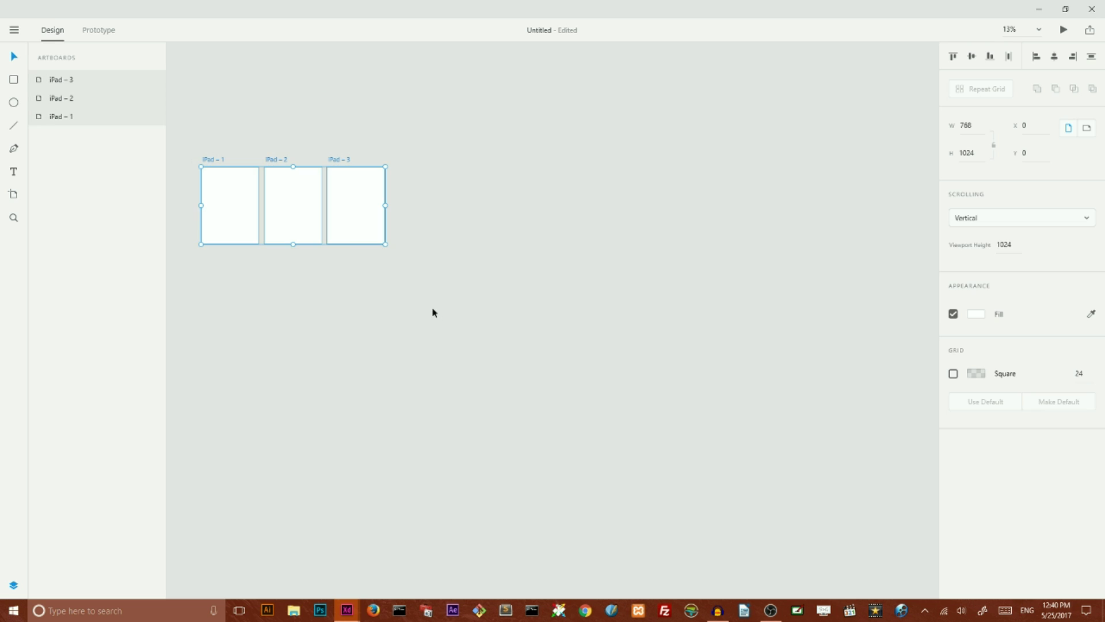
pyautogui.click(1087, 131)
pyautogui.click(442, 179)
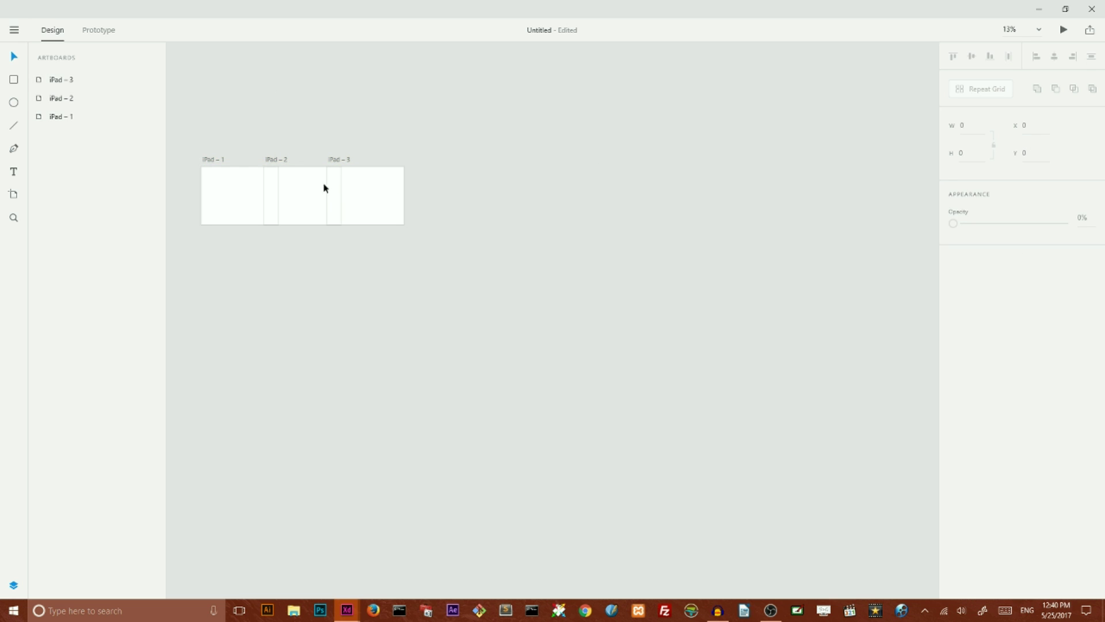
# - Move iPad – 2 and iPad – 3 right so the three artboards are evenly spaced
pyautogui.click(305, 195)
pyautogui.keyDown('shift'); pyautogui.click(364, 188); pyautogui.keyUp('shift')
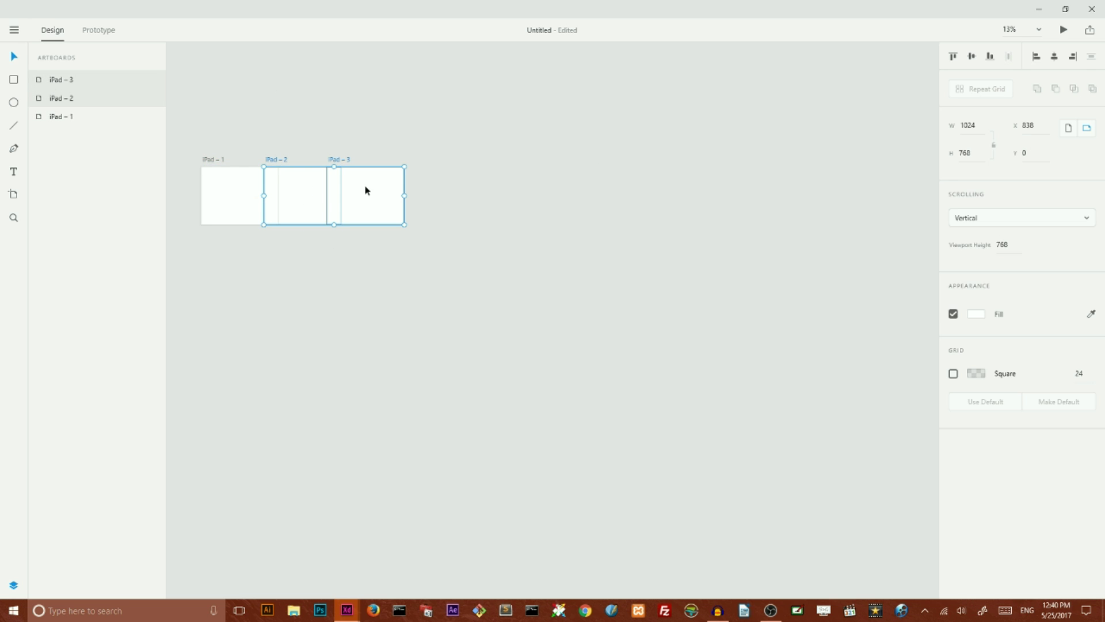
pyautogui.moveTo(364, 187); pyautogui.dragTo(447, 181)
pyautogui.click(439, 175)
pyautogui.click(536, 154)
# - Turn on a 24-unit square layout grid for all three artboards
pyautogui.hotkey('ctrl', 'a')
pyautogui.click(954, 373)
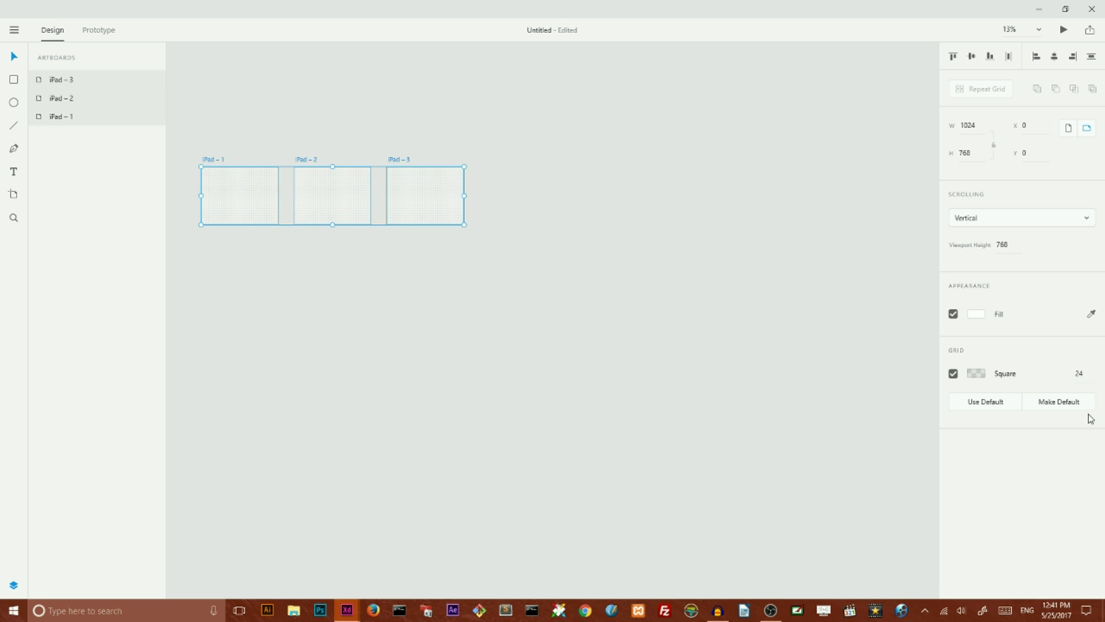
pyautogui.click(1081, 373)
# - Draw a rectangle covering the whole iPad – 1 artboard
pyautogui.click(13, 585)
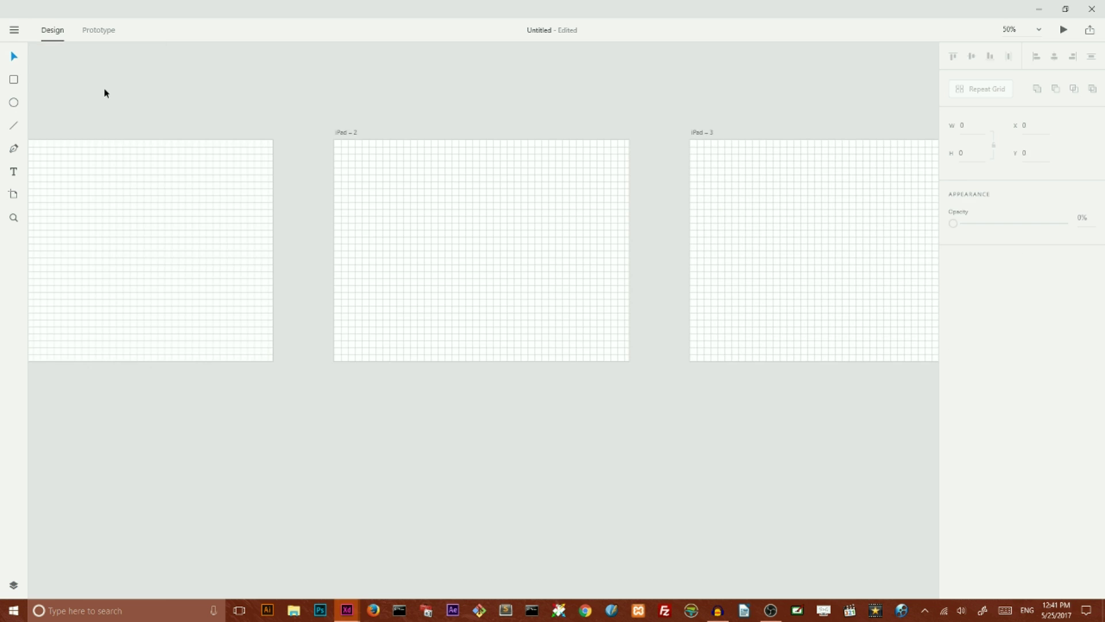
pyautogui.hotkey('ctrl', '-')
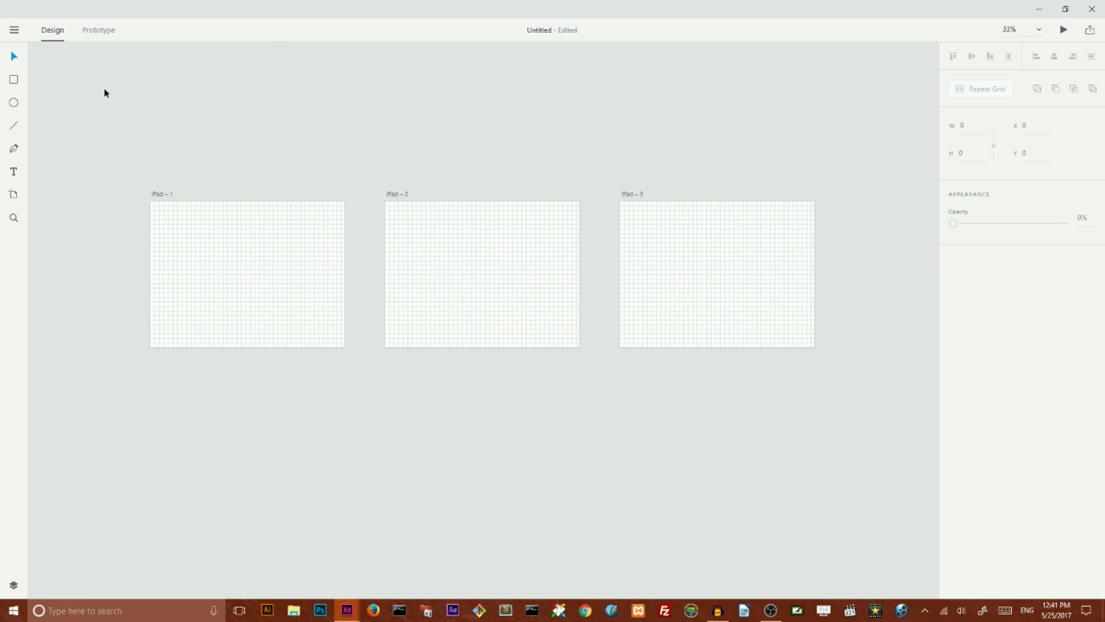
pyautogui.click(14, 81)
pyautogui.moveTo(152, 201); pyautogui.dragTo(345, 348)
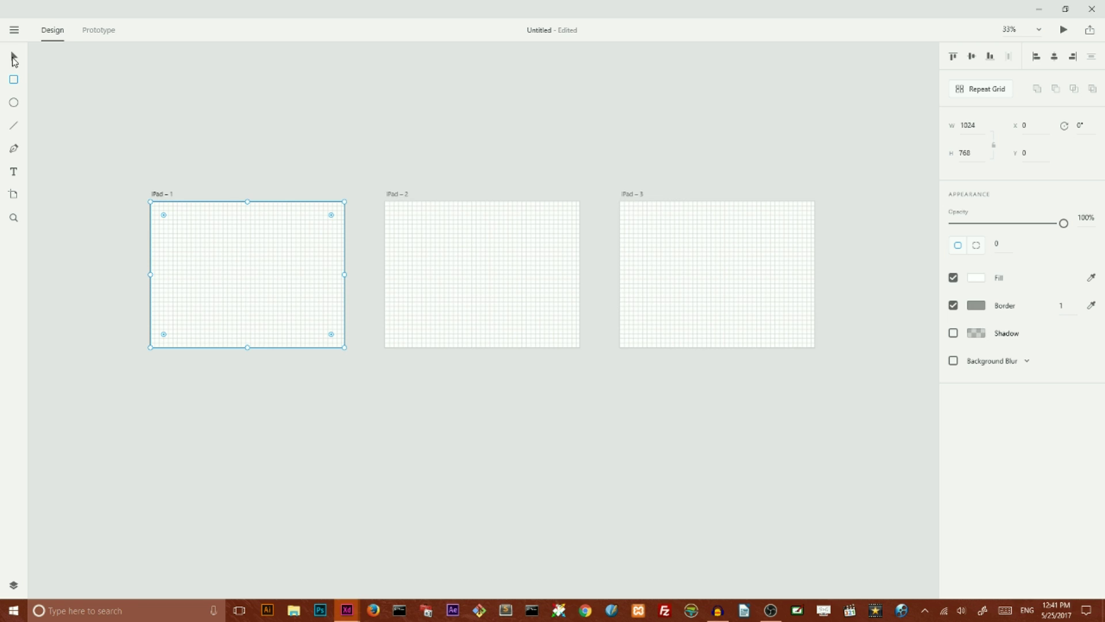
pyautogui.click(14, 58)
# - Remove the rectangle's border and fill it with light grey #DCDCDC
pyautogui.click(953, 305)
pyautogui.click(984, 280)
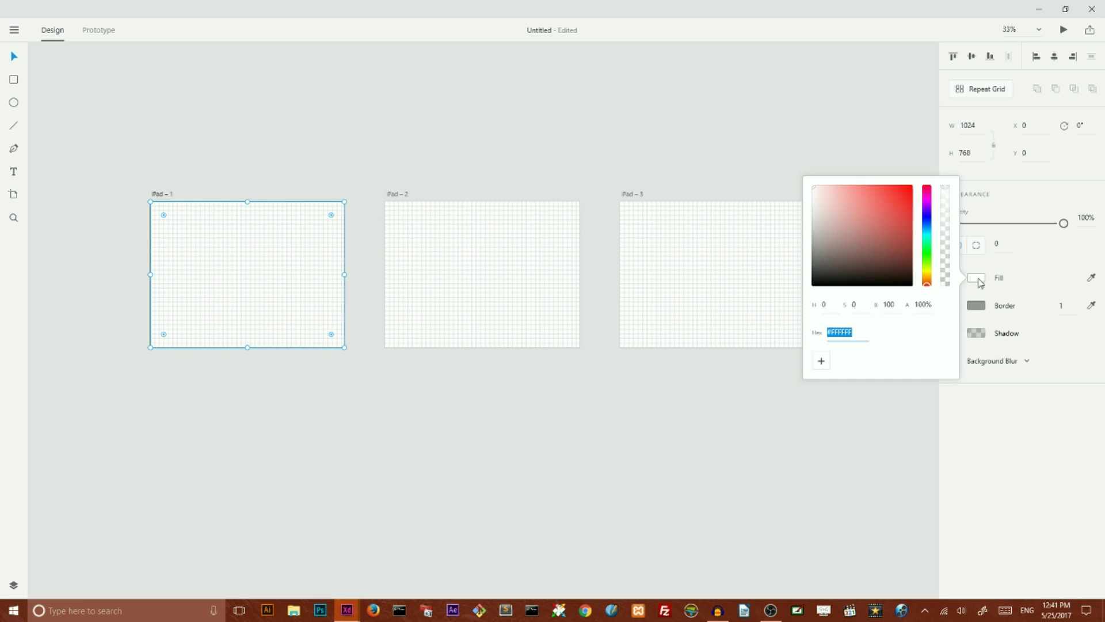
pyautogui.moveTo(827, 197); pyautogui.dragTo(810, 203)
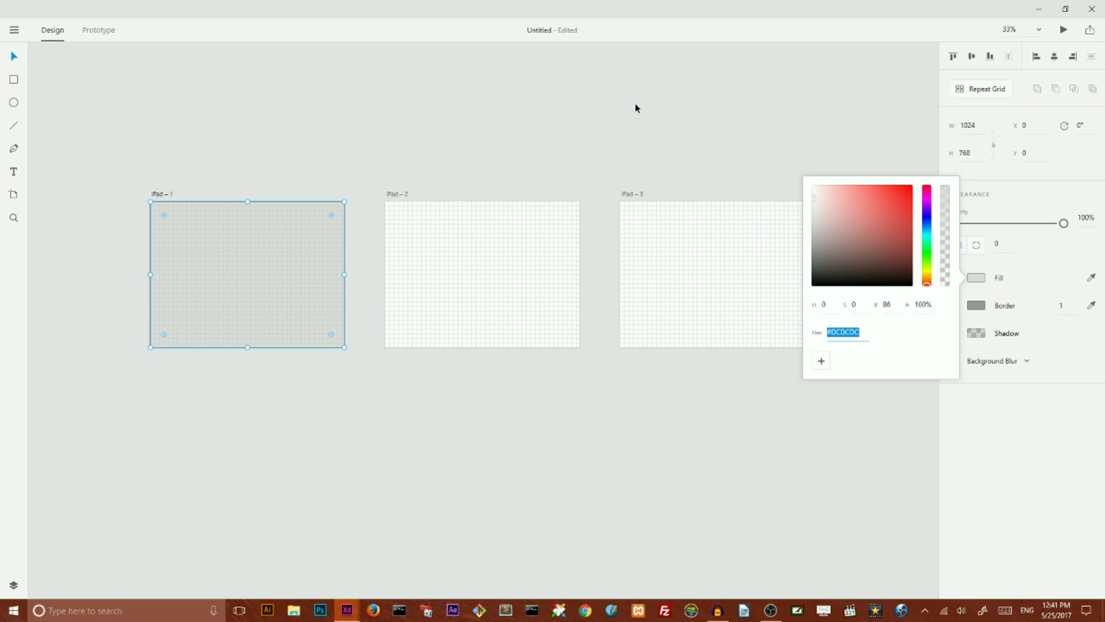
pyautogui.click(603, 106)
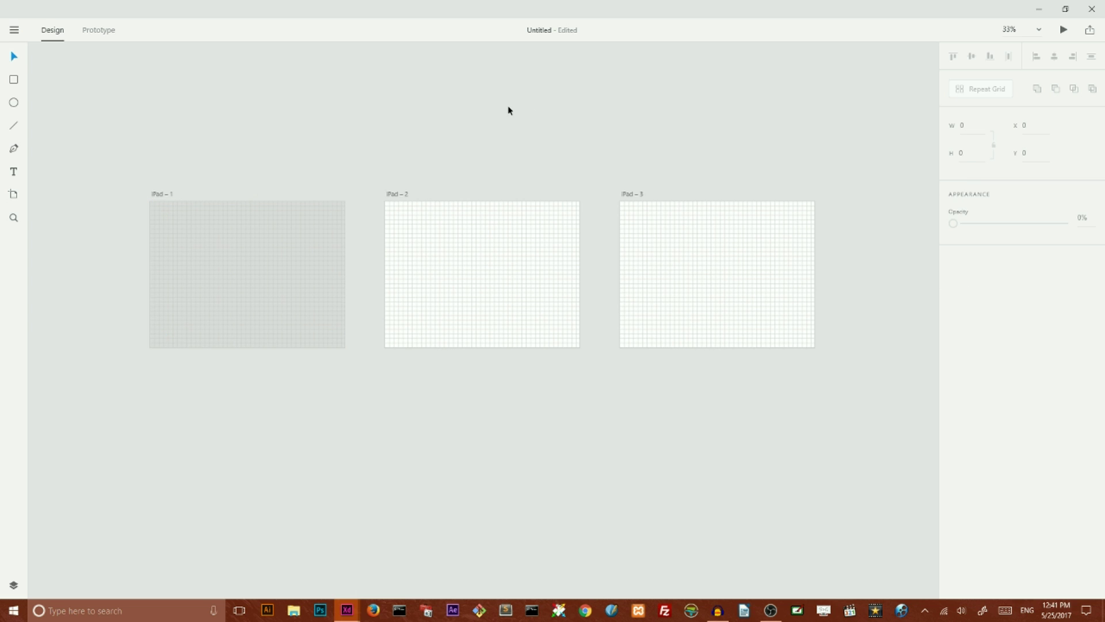
pyautogui.click(240, 269)
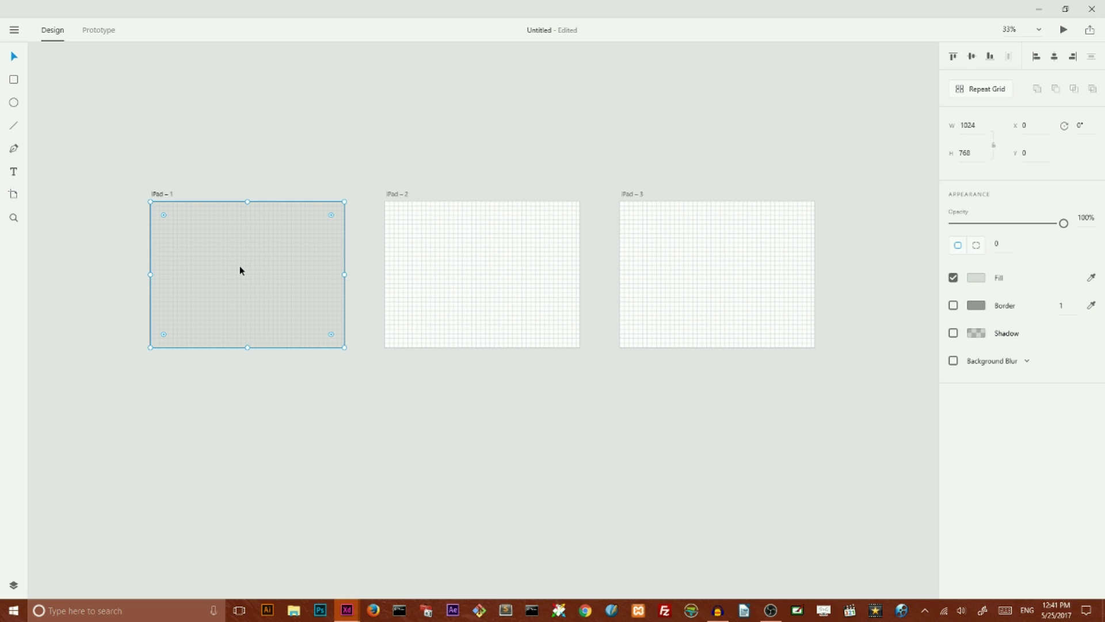
pyautogui.click(181, 125)
# - Arrange the Untitled XD window beside File Explorer, minimise FullScreenCarousel, and open the ForMenu folder
pyautogui.click(1065, 8)
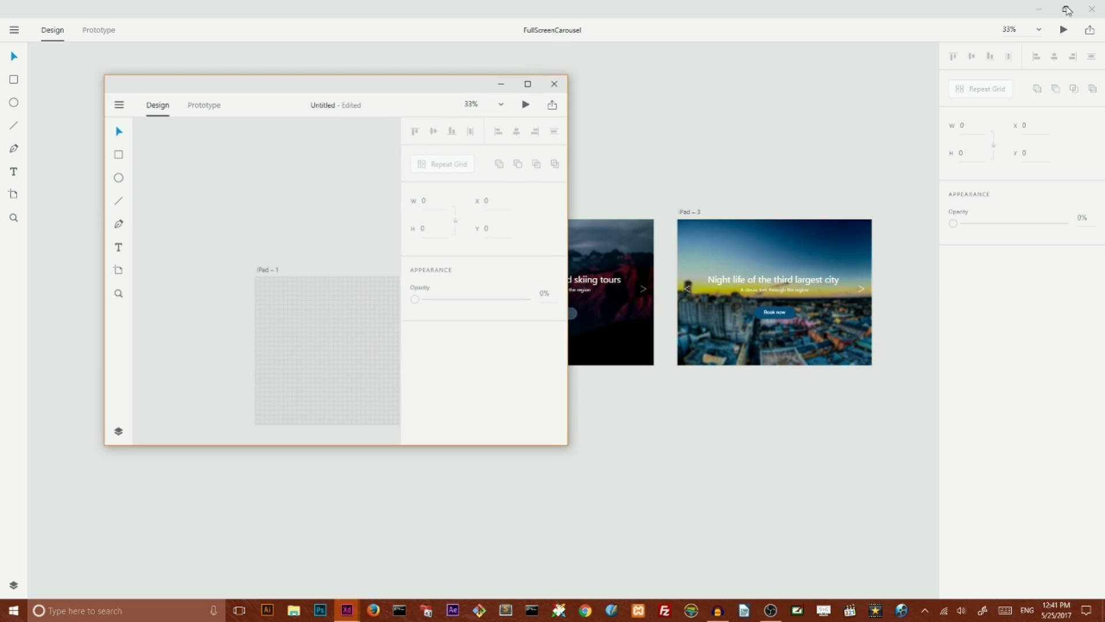
pyautogui.moveTo(569, 139); pyautogui.dragTo(782, 146)
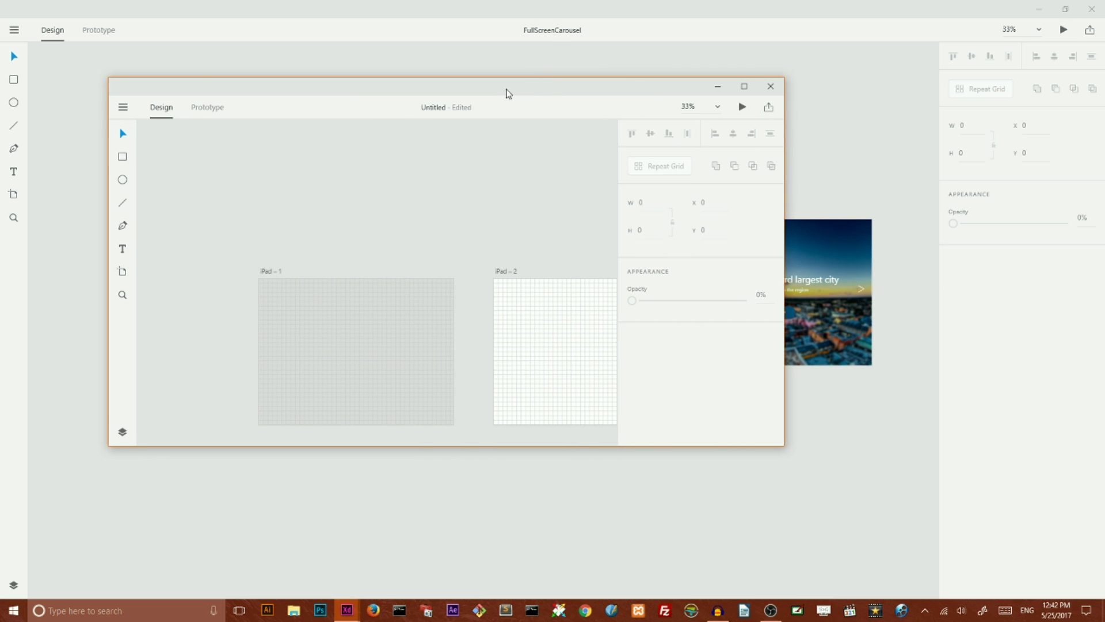
pyautogui.moveTo(508, 91); pyautogui.dragTo(767, 103)
pyautogui.click(1036, 9)
pyautogui.click(1036, 10)
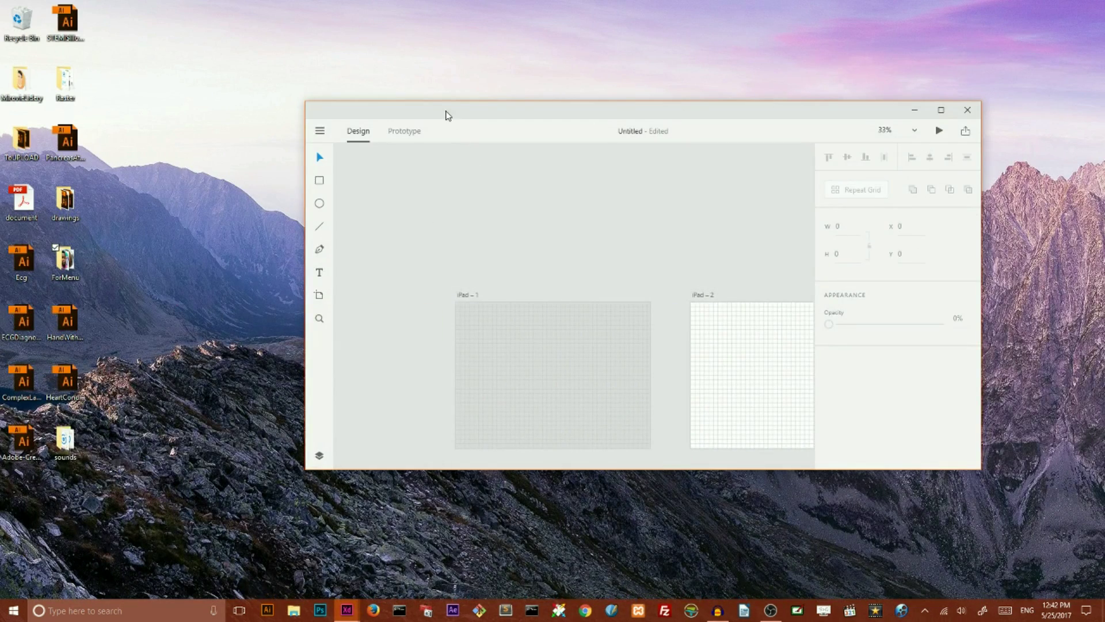
pyautogui.moveTo(447, 111); pyautogui.dragTo(577, 91)
pyautogui.doubleClick(65, 260)
pyautogui.click(682, 288)
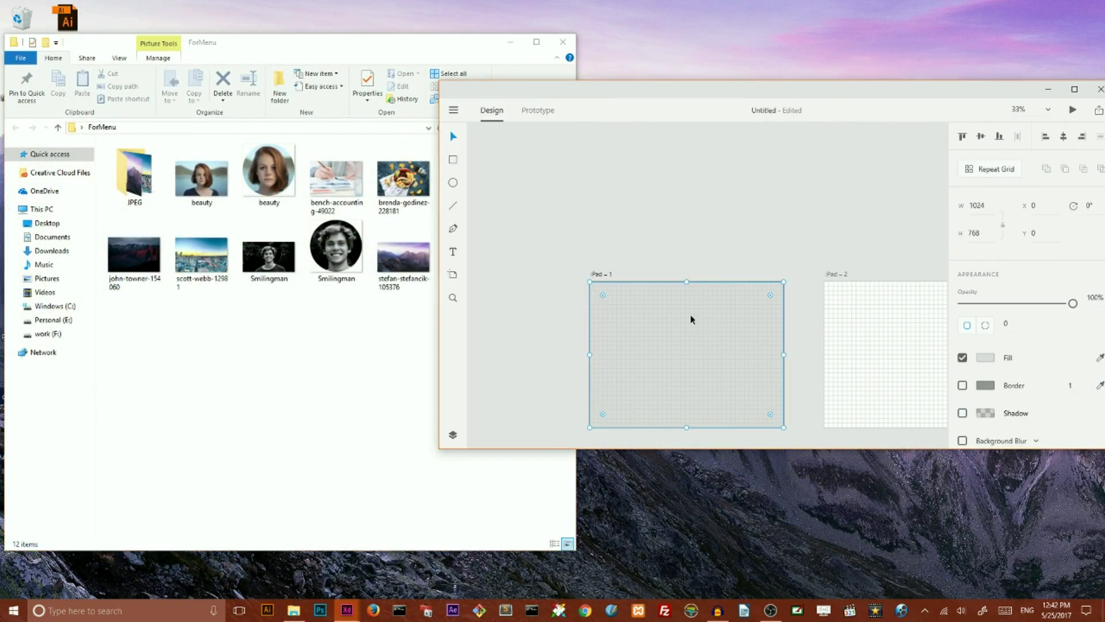
pyautogui.moveTo(314, 35); pyautogui.dragTo(216, 71)
# - Drop the stefan-stefancik-105376, john-towner-154060 and scott-webb-12981 photos onto iPad – 1, then maximise XD
pyautogui.click(309, 289)
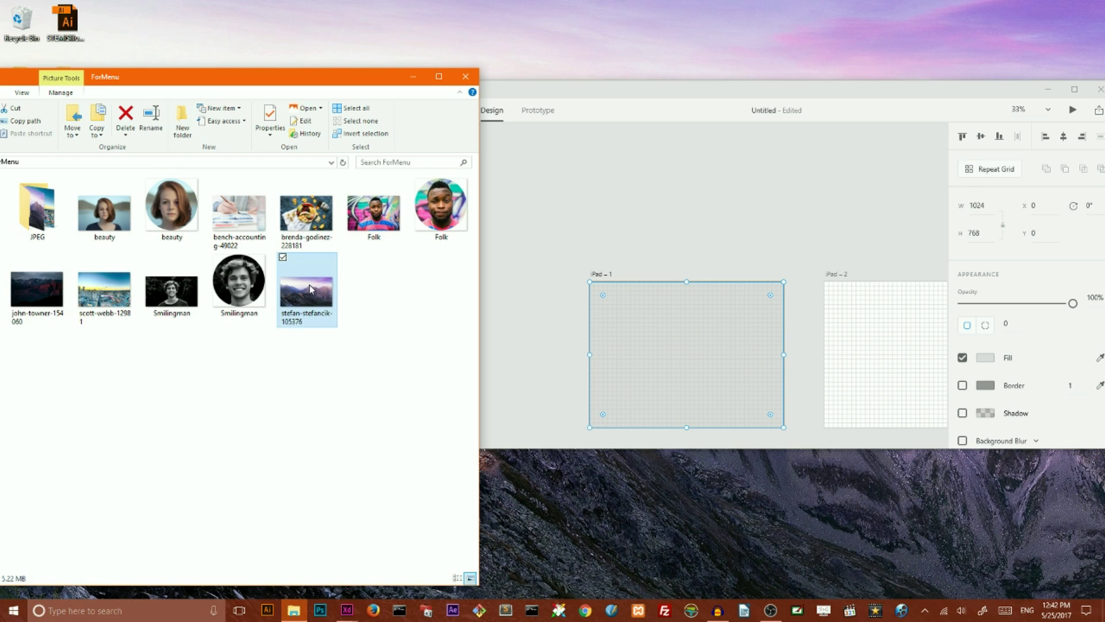
pyautogui.click(36, 289)
pyautogui.keyDown('ctrl'); pyautogui.click(104, 289); pyautogui.keyUp('ctrl')
pyautogui.keyDown('ctrl'); pyautogui.click(310, 287); pyautogui.keyUp('ctrl')
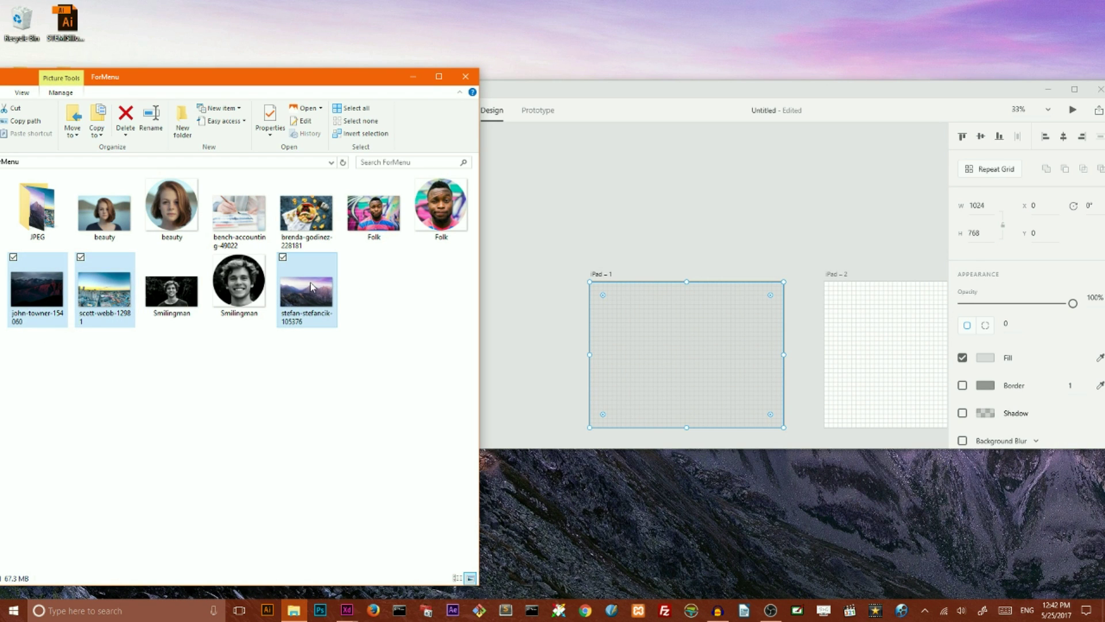
pyautogui.moveTo(310, 288); pyautogui.dragTo(698, 348)
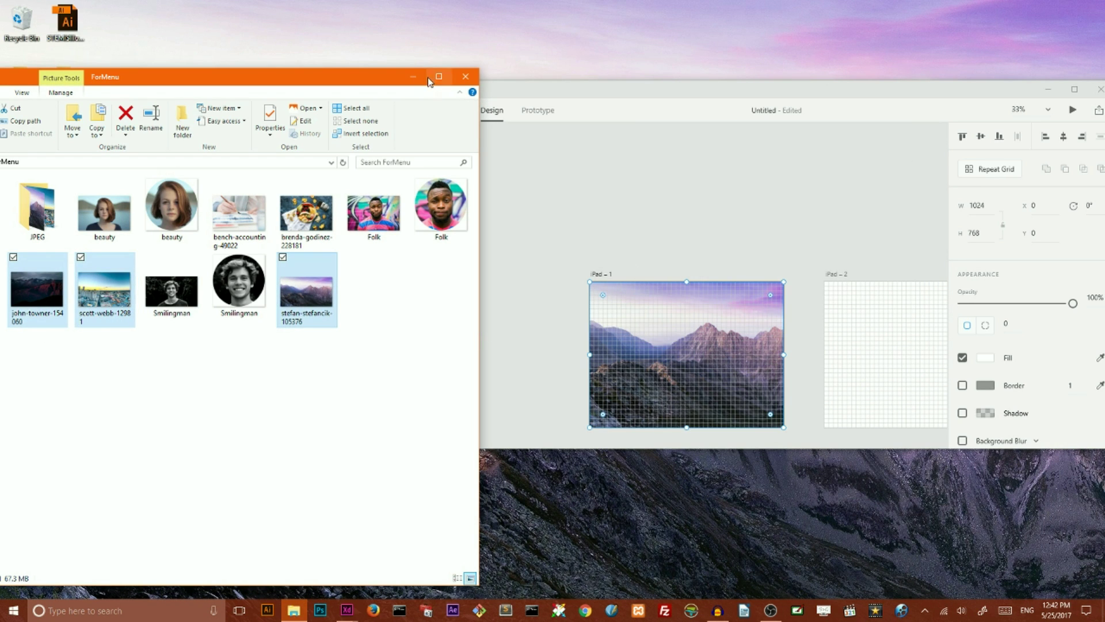
pyautogui.click(414, 77)
pyautogui.press('super+Up')
pyautogui.click(278, 415)
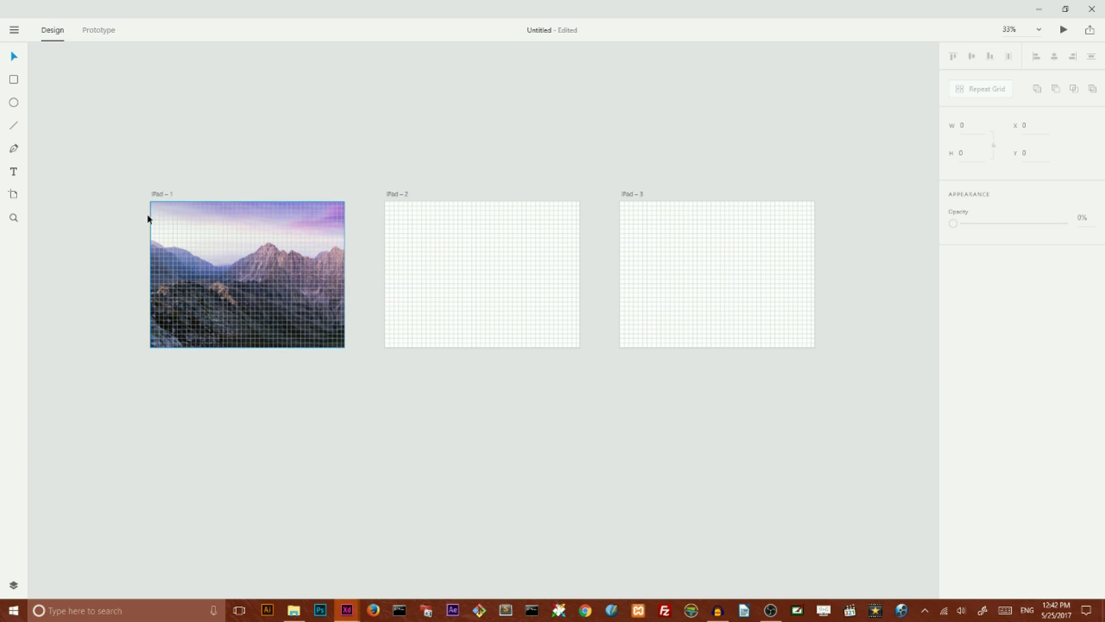
# - Draw a borderless rectangle over iPad – 1 with Background Blur enabled
pyautogui.click(13, 80)
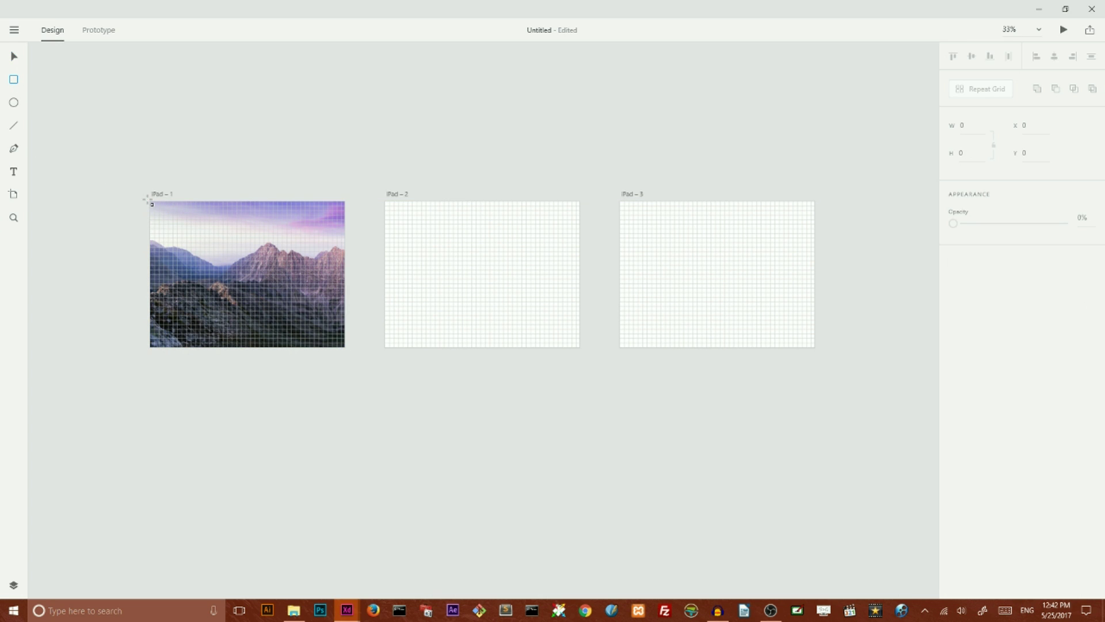
pyautogui.moveTo(149, 201)
pyautogui.mouseDown()
pyautogui.moveTo(360, 341)
pyautogui.moveTo(345, 347)
pyautogui.mouseUp()
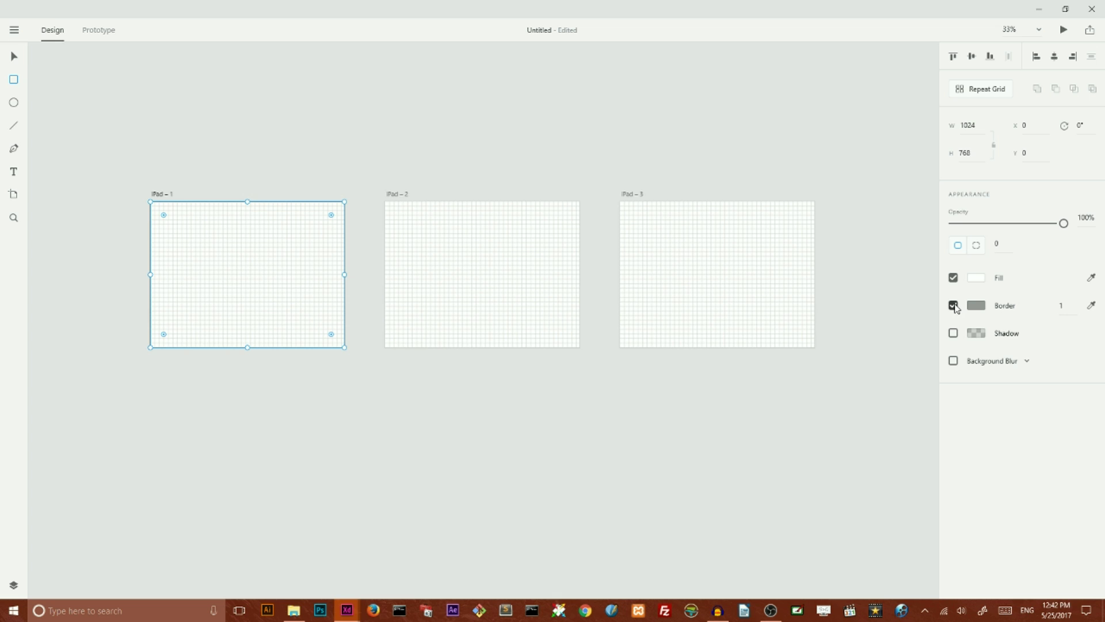
pyautogui.click(954, 305)
pyautogui.click(953, 361)
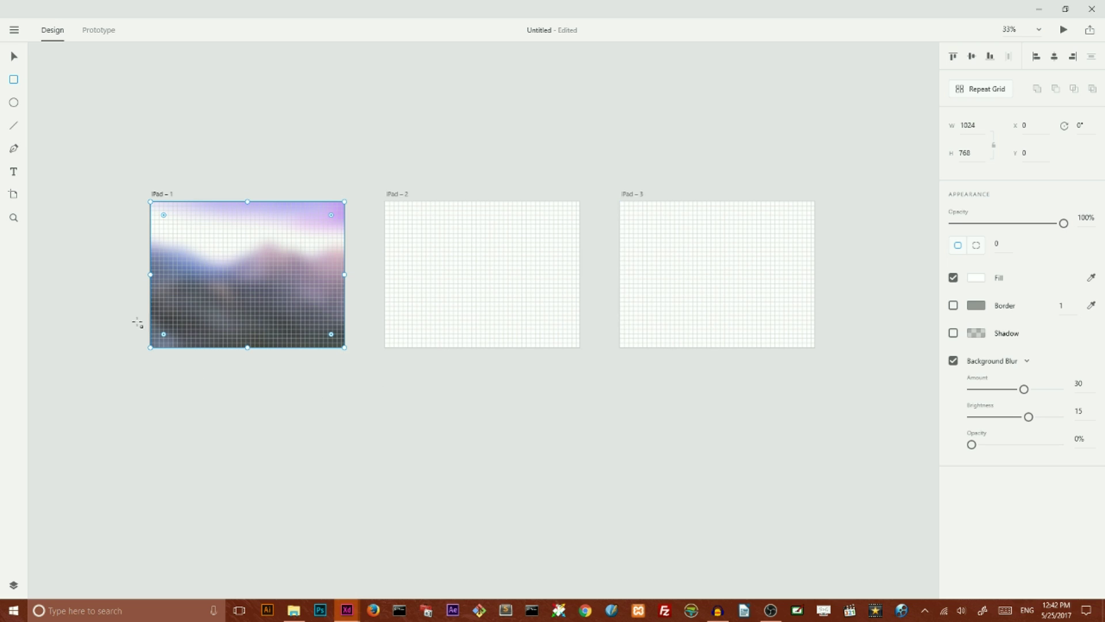
pyautogui.click(13, 57)
# - Set the background blur Amount to 9 and Brightness to -3
pyautogui.moveTo(1027, 390); pyautogui.dragTo(988, 393)
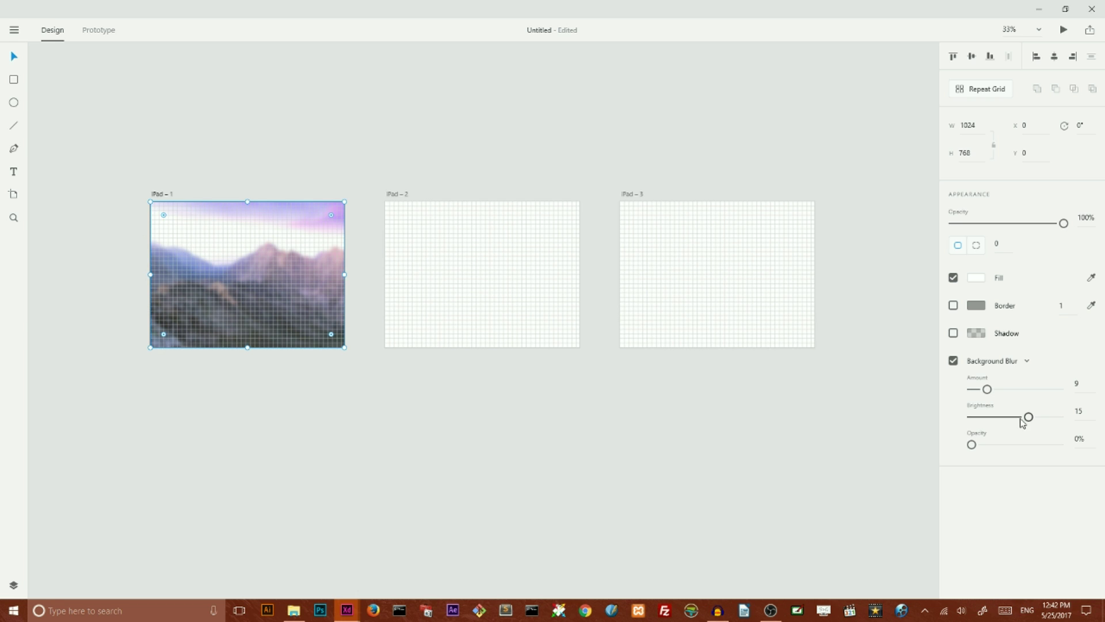
pyautogui.moveTo(1028, 417); pyautogui.dragTo(1014, 420)
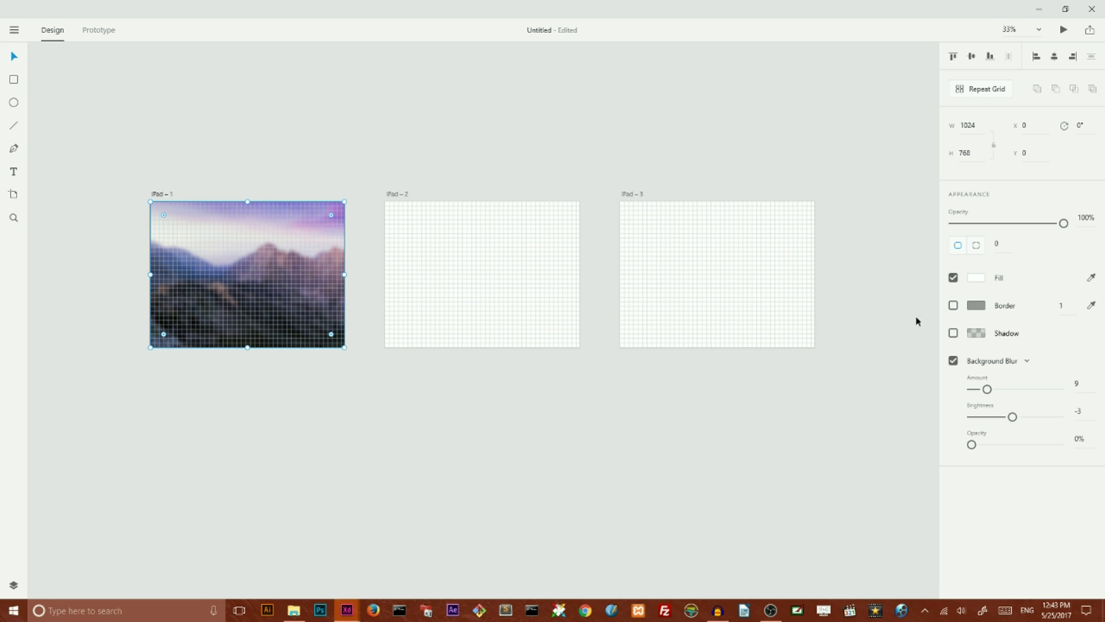
pyautogui.press('z')
pyautogui.click(274, 265)
# - Draw a thin 48×5 bar near iPad – 1's right side
pyautogui.click(13, 56)
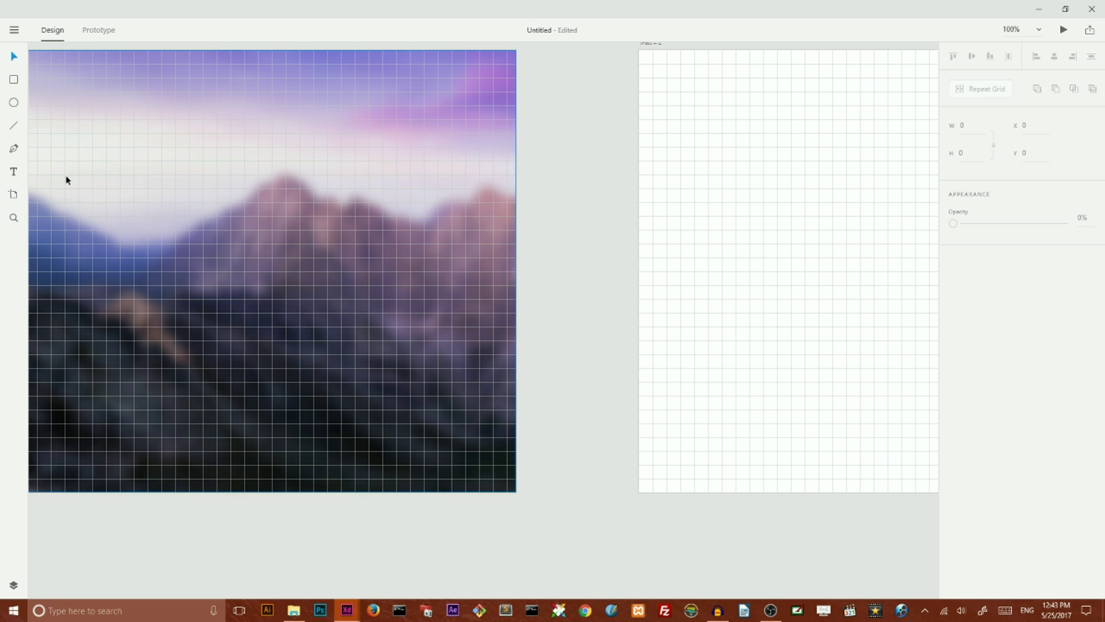
pyautogui.click(14, 81)
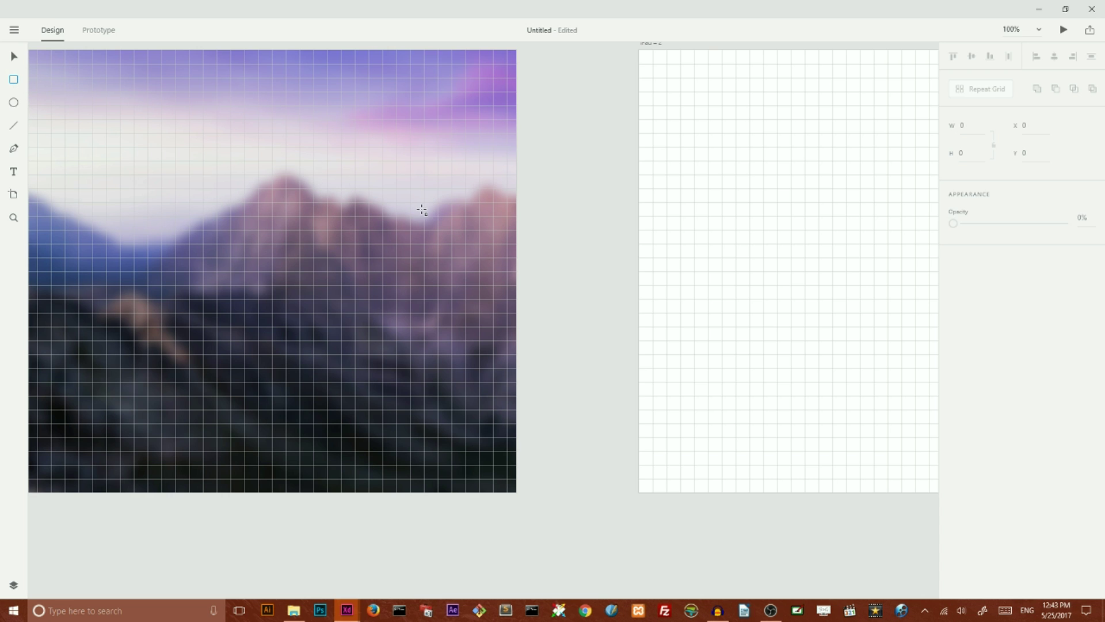
pyautogui.moveTo(424, 211); pyautogui.dragTo(456, 218)
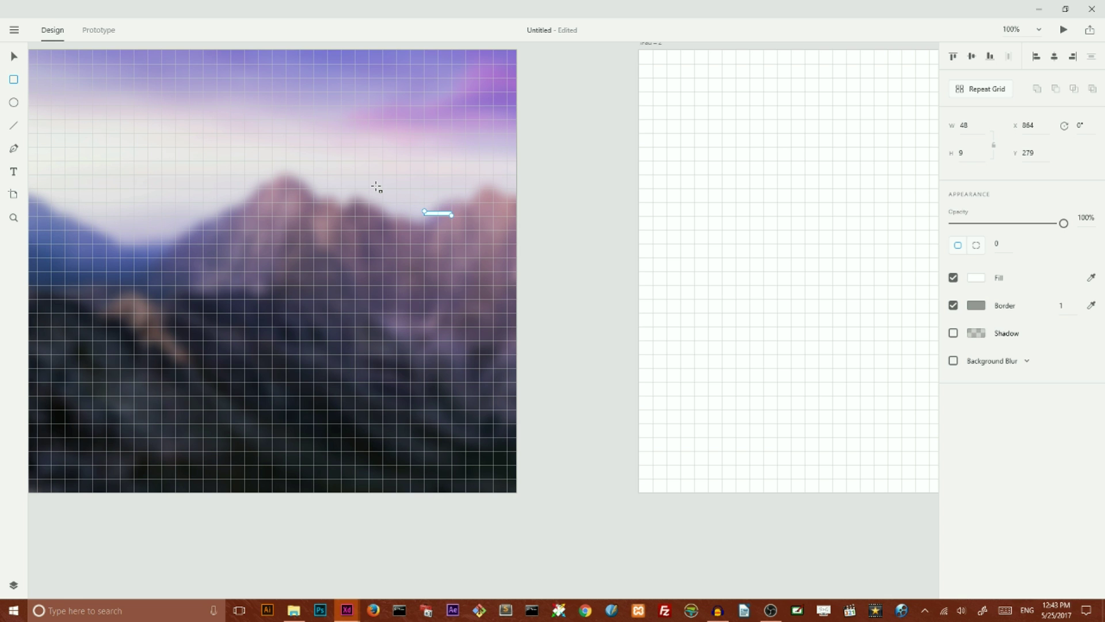
pyautogui.hotkey('ctrl', '2')
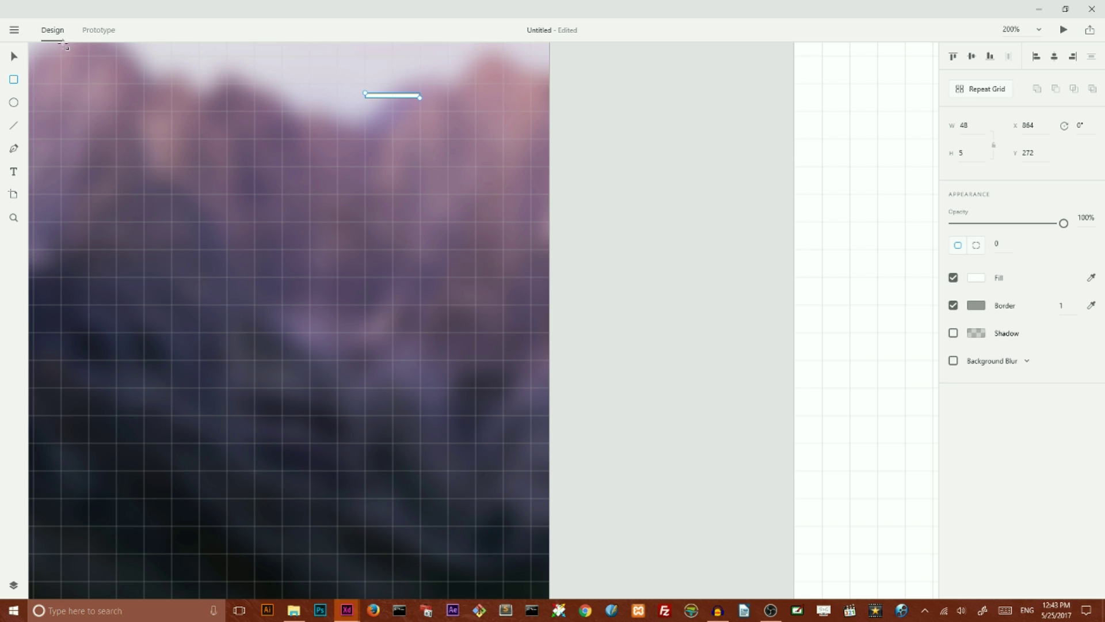
# - Remove the bar's border and give it a corner radius of 16
pyautogui.click(14, 56)
pyautogui.click(954, 306)
pyautogui.click(997, 243)
pyautogui.write('3')
pyautogui.press('Return')
pyautogui.write('14')
pyautogui.press('Return')
pyautogui.press('Escape')
# - Rotate the bar to 30° and Alt-drag a copy just below it
pyautogui.moveTo(425, 97); pyautogui.dragTo(415, 110)
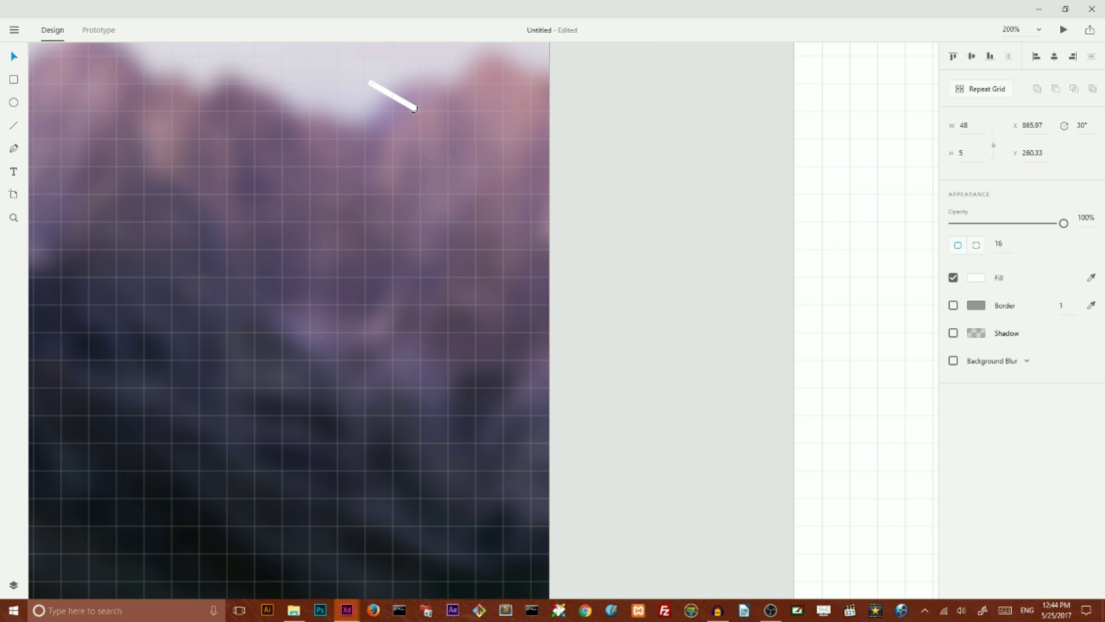
pyautogui.press('alt')
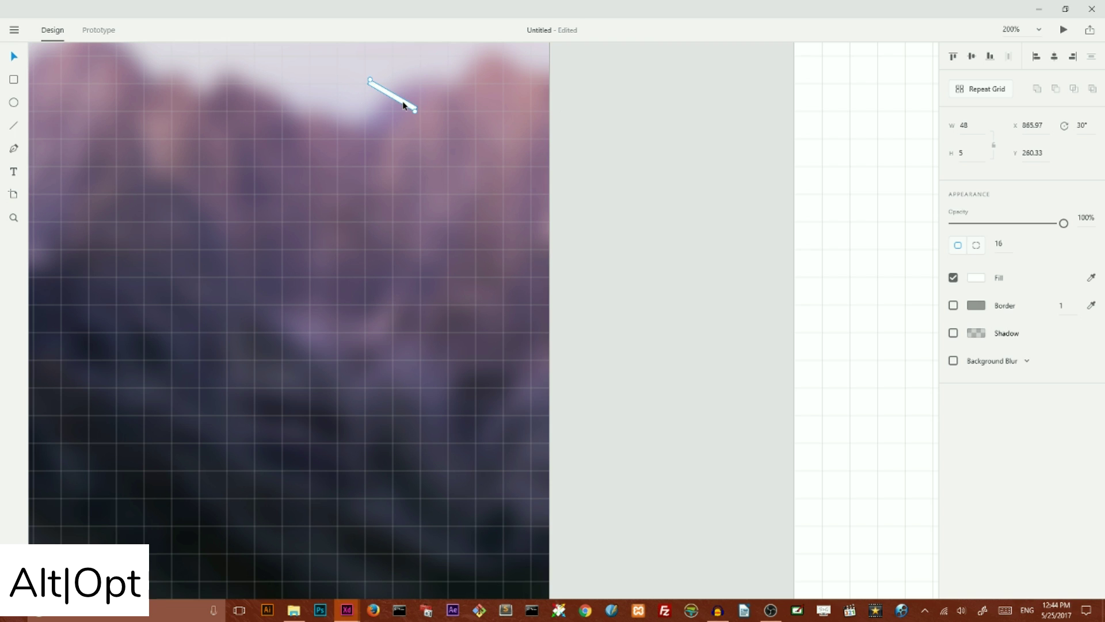
pyautogui.moveTo(405, 106); pyautogui.dragTo(402, 138)
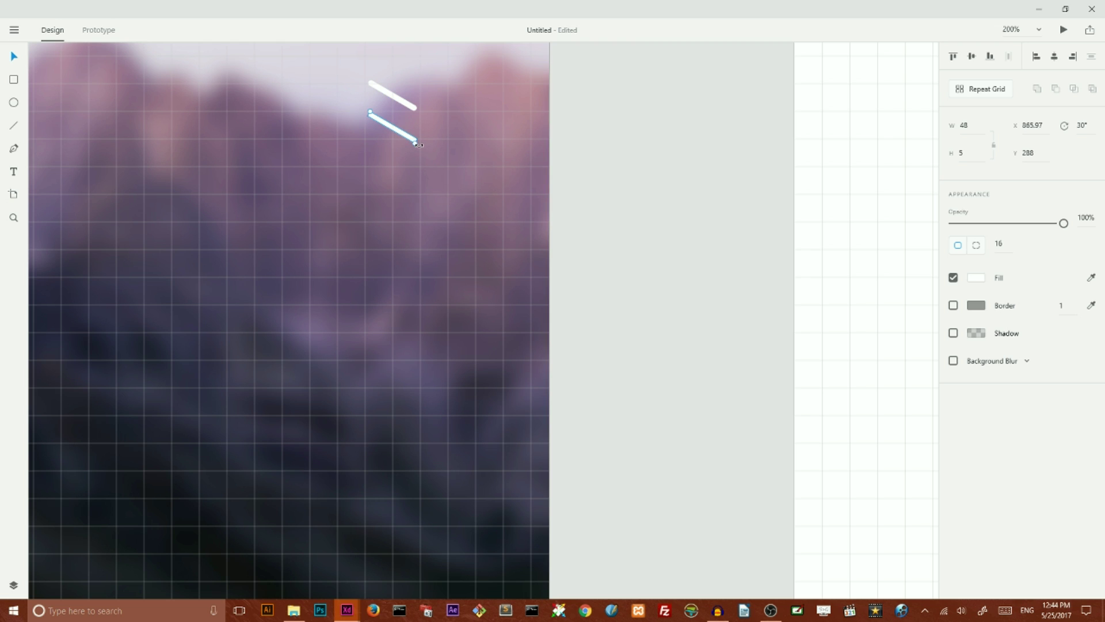
# - Rotate the copy to 330° and join it to the upper bar, forming a > chevron
pyautogui.moveTo(419, 144); pyautogui.dragTo(417, 118)
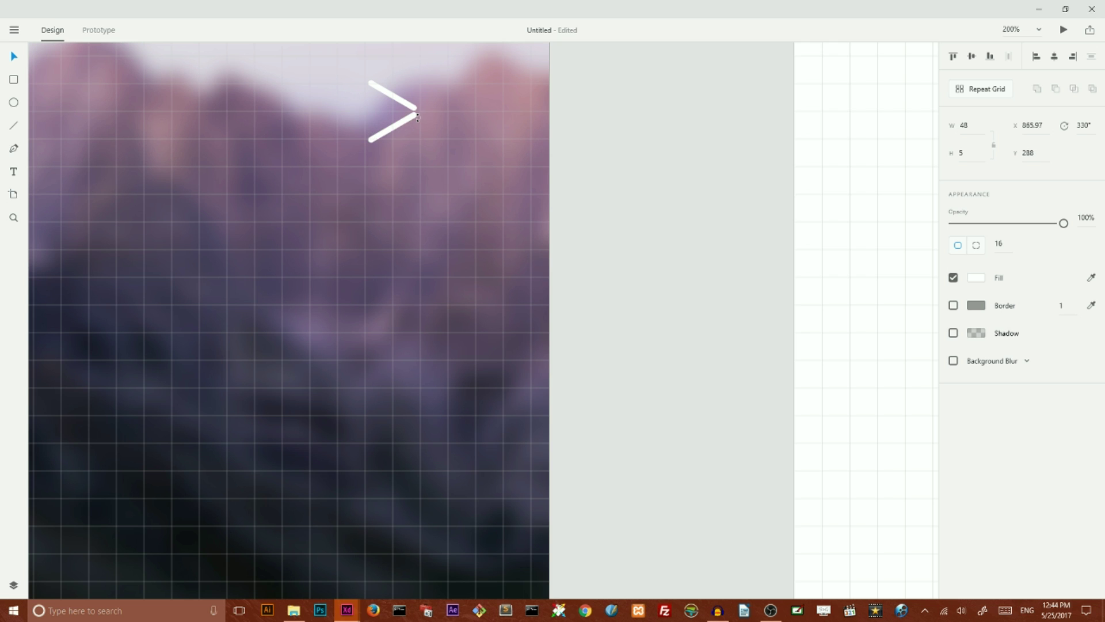
pyautogui.click(614, 119)
pyautogui.moveTo(408, 121); pyautogui.dragTo(406, 118)
pyautogui.scroll(2, 513, 109)
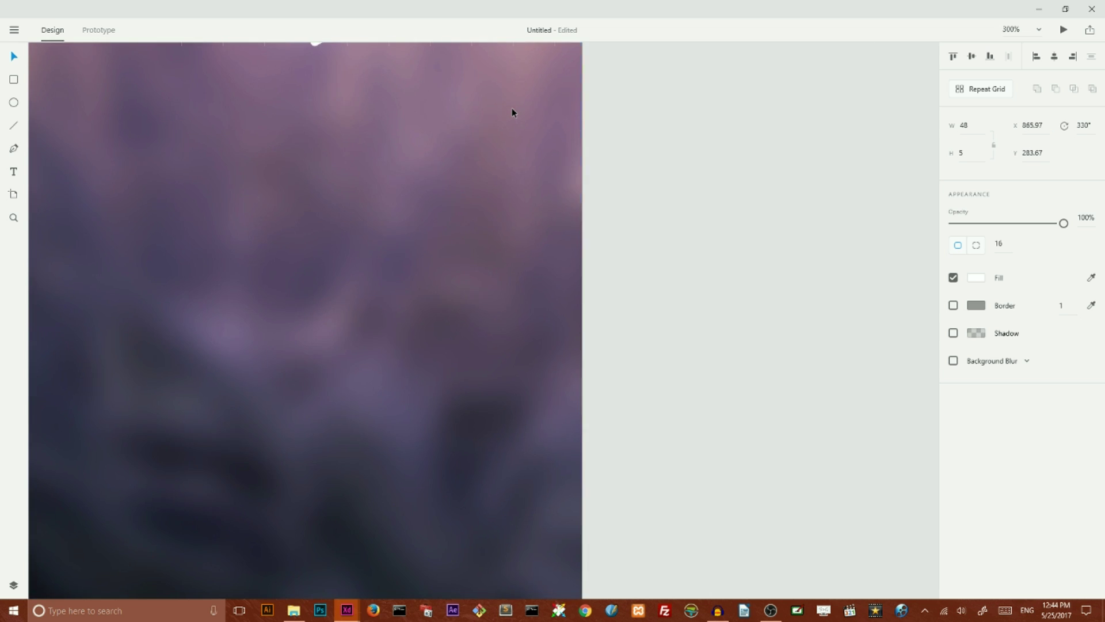
pyautogui.scroll(3, 460, 155)
pyautogui.scroll(1, 443, 176)
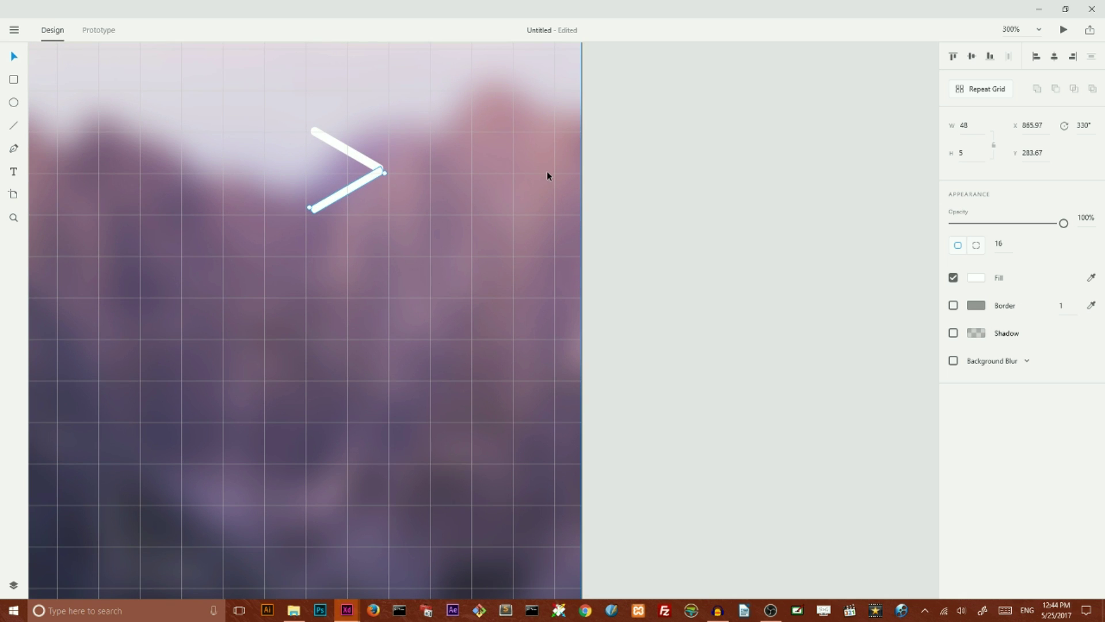
pyautogui.press('Up')
pyautogui.press('Up')
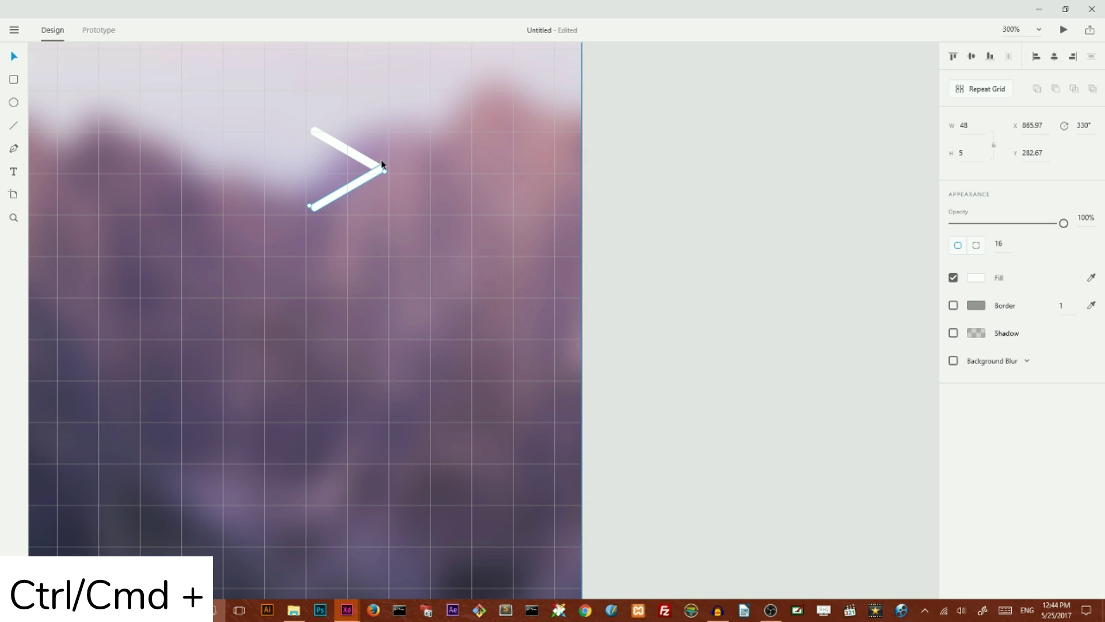
pyautogui.keyDown('shift'); pyautogui.click(349, 154); pyautogui.keyUp('shift')
# - Merge the two bars into one chevron shape with Add boolean
pyautogui.rightClick(348, 154)
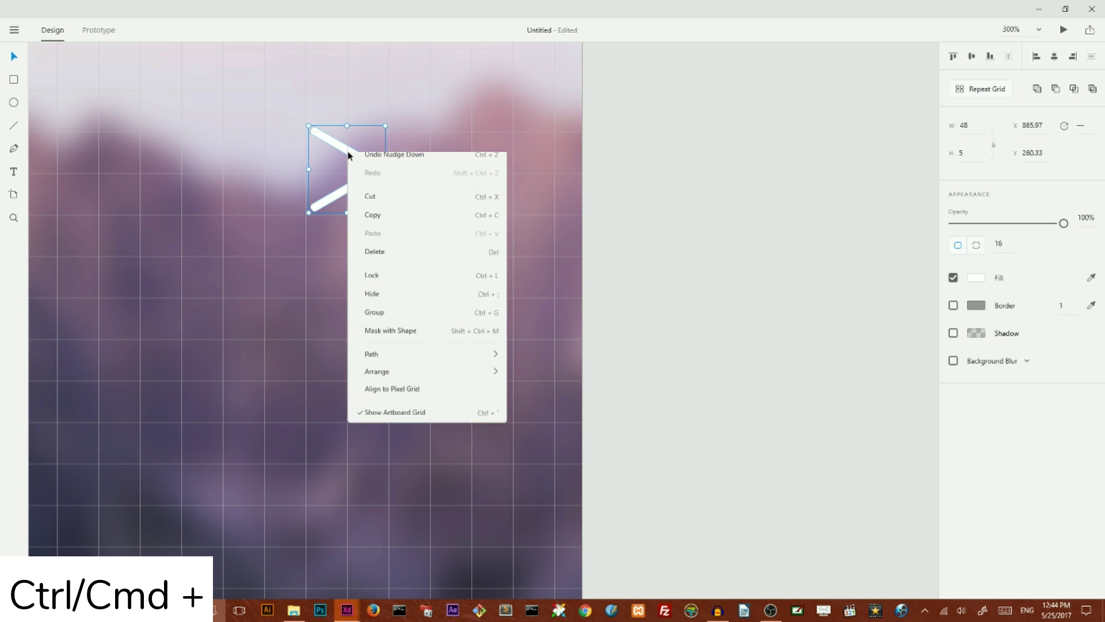
pyautogui.click(771, 93)
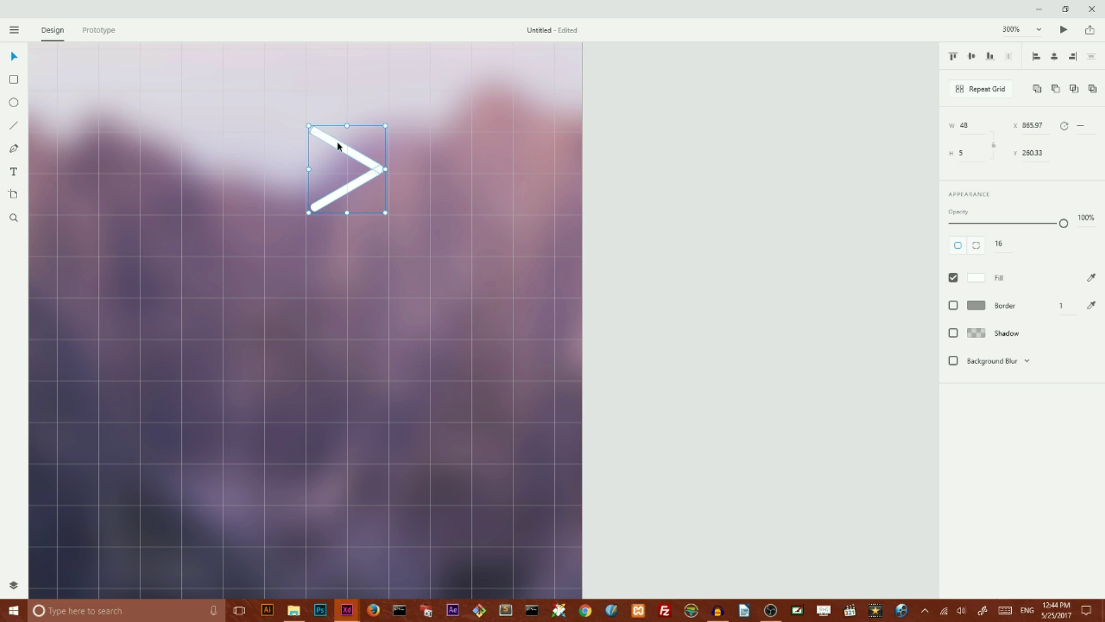
pyautogui.click(1038, 89)
pyautogui.click(669, 104)
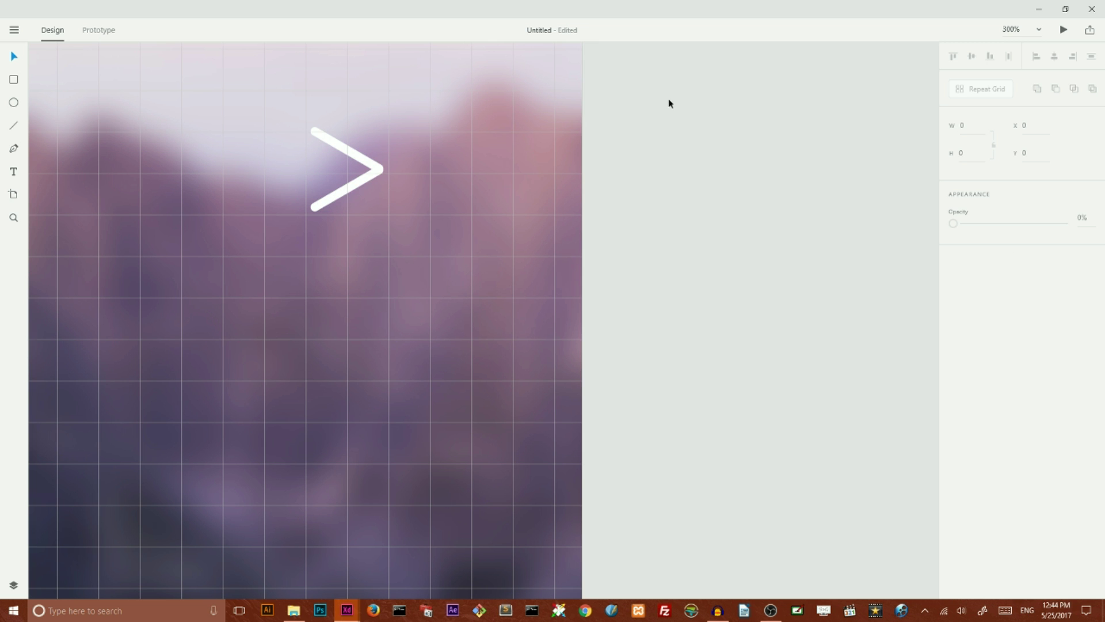
# - Centre the chevron vertically on iPad – 1 with Align Middle
pyautogui.hotkey('ctrl', '-')
pyautogui.hotkey('ctrl', '-')
pyautogui.hotkey('ctrl', '-')
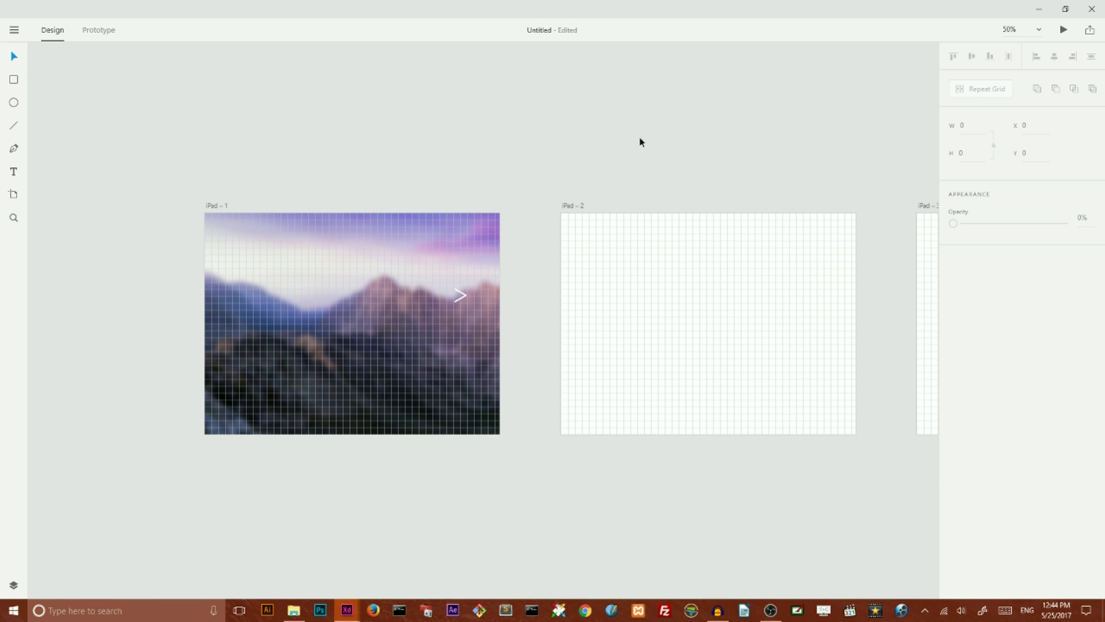
pyautogui.click(462, 297)
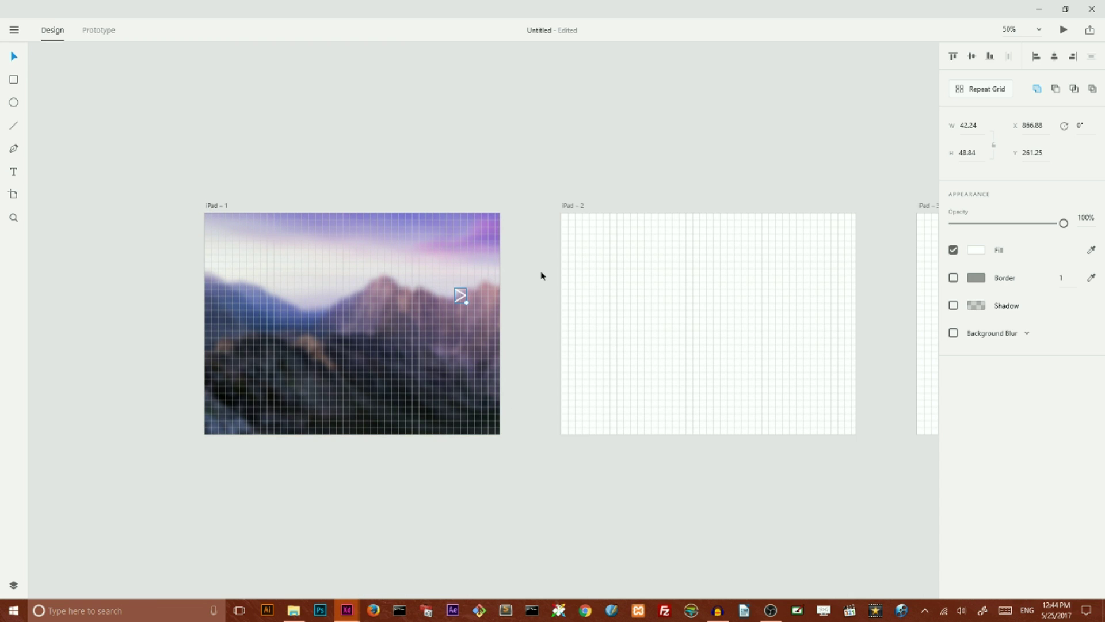
pyautogui.hotkey('ctrl', '+')
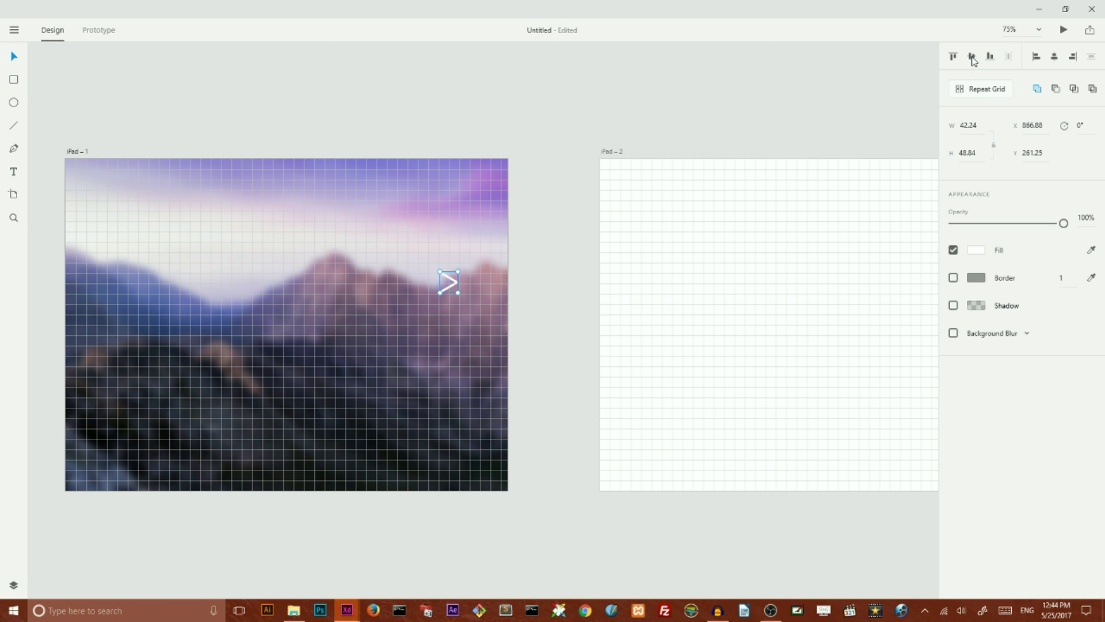
pyautogui.click(972, 58)
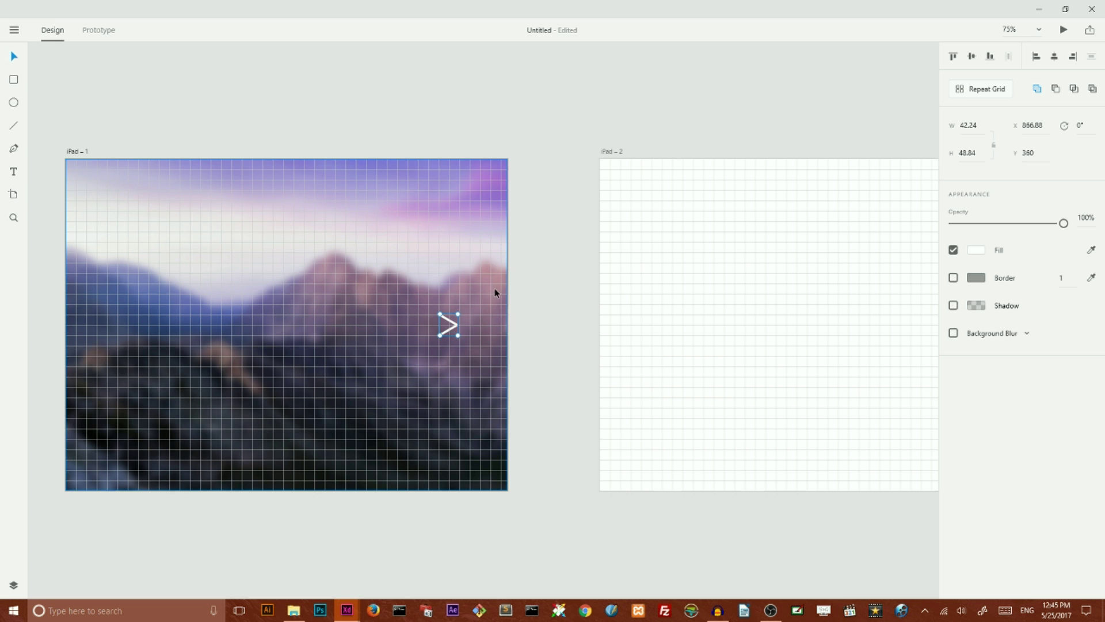
# - Shrink the chevron to about 23×26.59 and set its opacity to 75%
pyautogui.hotkey('ctrl', '=')
pyautogui.hotkey('ctrl', '=')
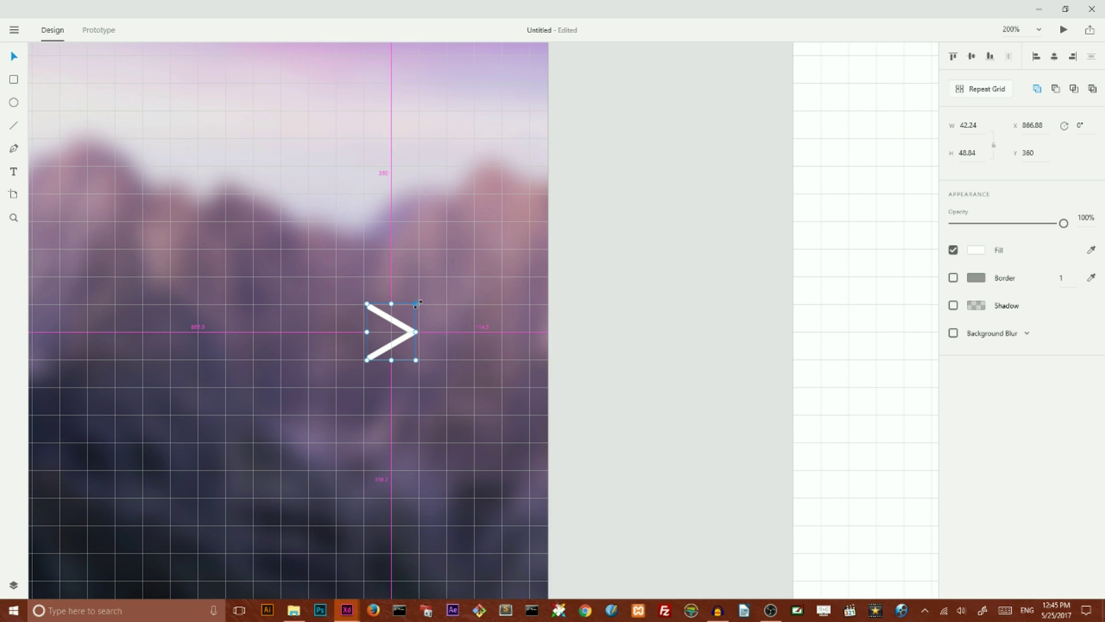
pyautogui.moveTo(416, 303); pyautogui.dragTo(467, 338)
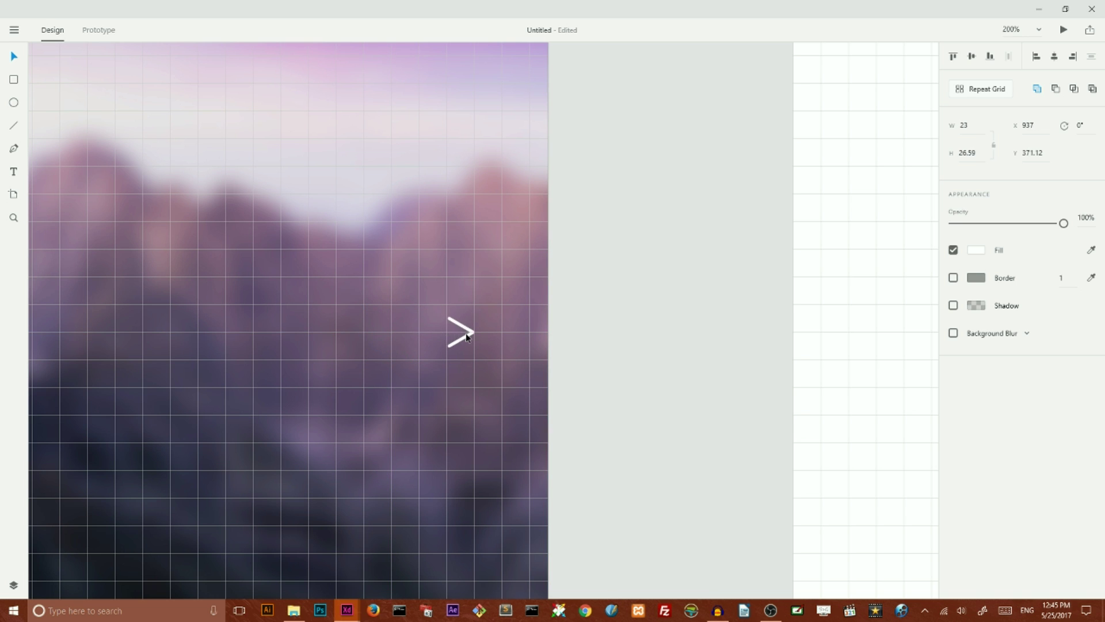
pyautogui.click(621, 261)
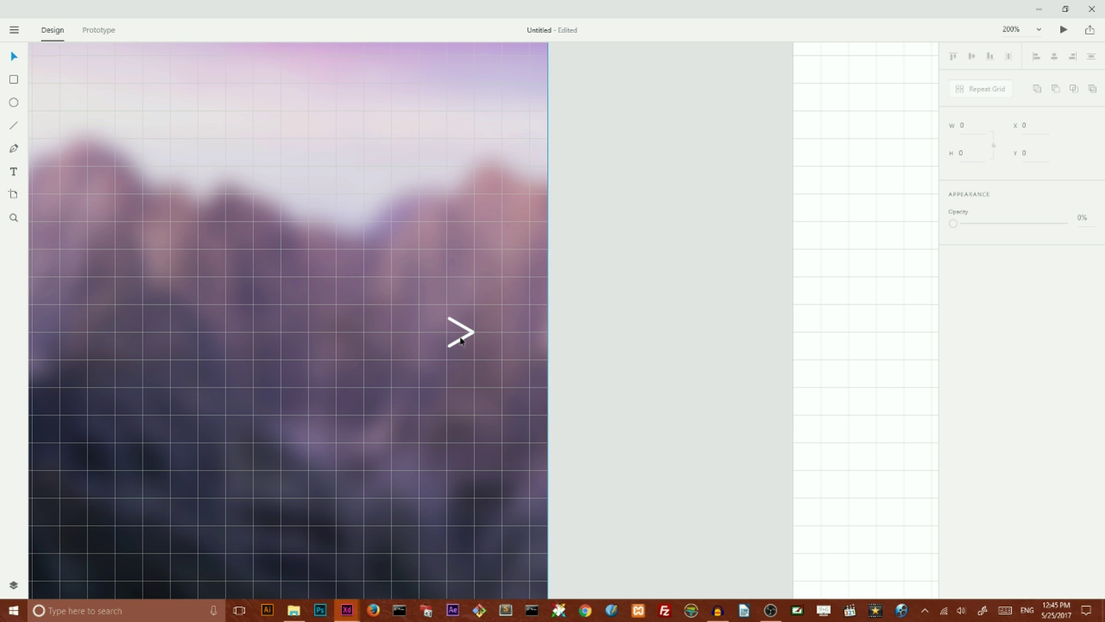
pyautogui.click(460, 341)
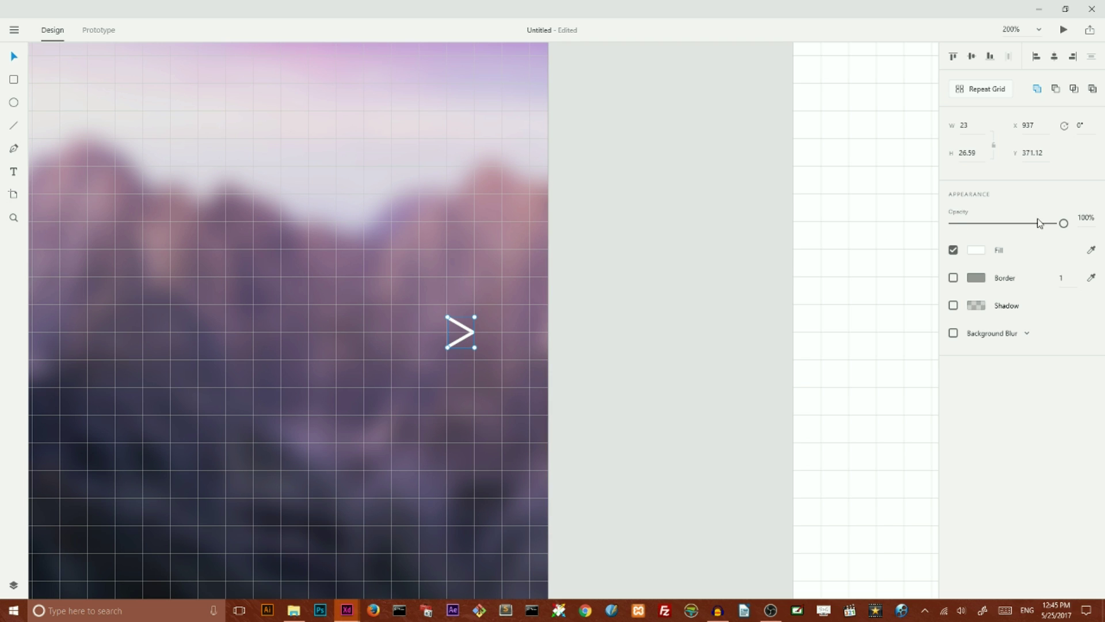
pyautogui.moveTo(1064, 223); pyautogui.dragTo(1030, 225)
pyautogui.click(704, 168)
# - Lock the blurred mountain background image on iPad-1
pyautogui.hotkey('ctrl', '-')
pyautogui.hotkey('ctrl', '-')
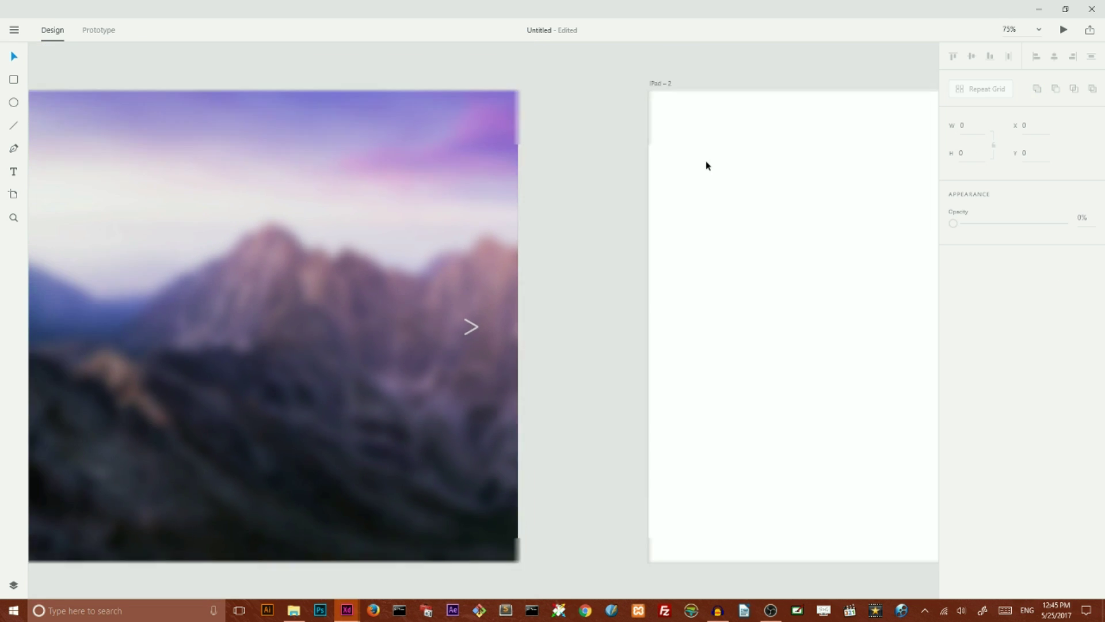
pyautogui.hotkey('ctrl', "'")
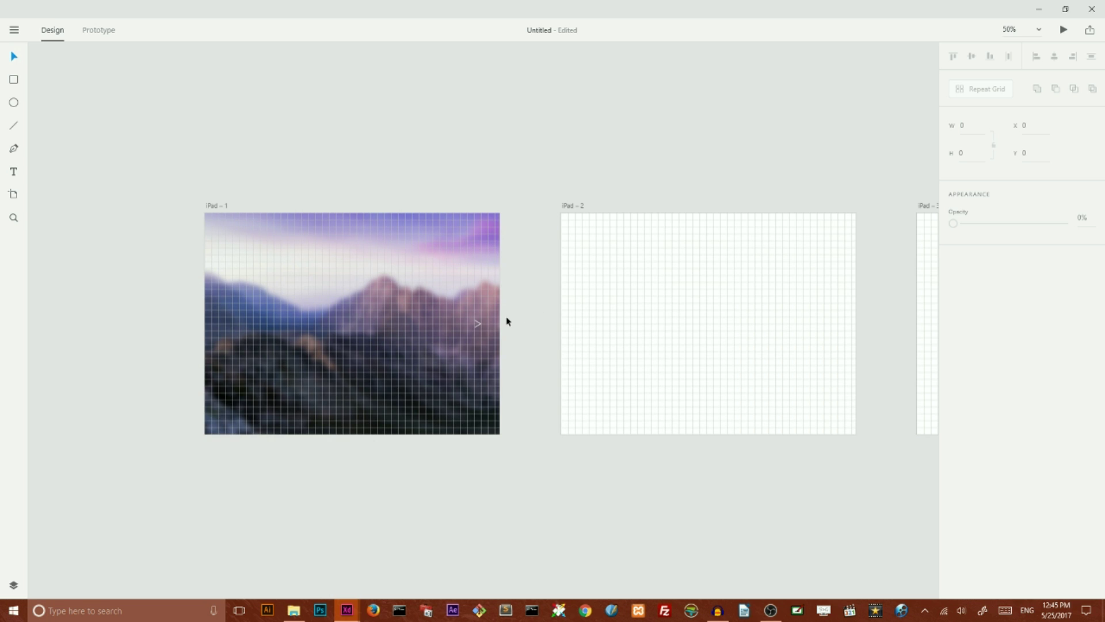
pyautogui.click(478, 326)
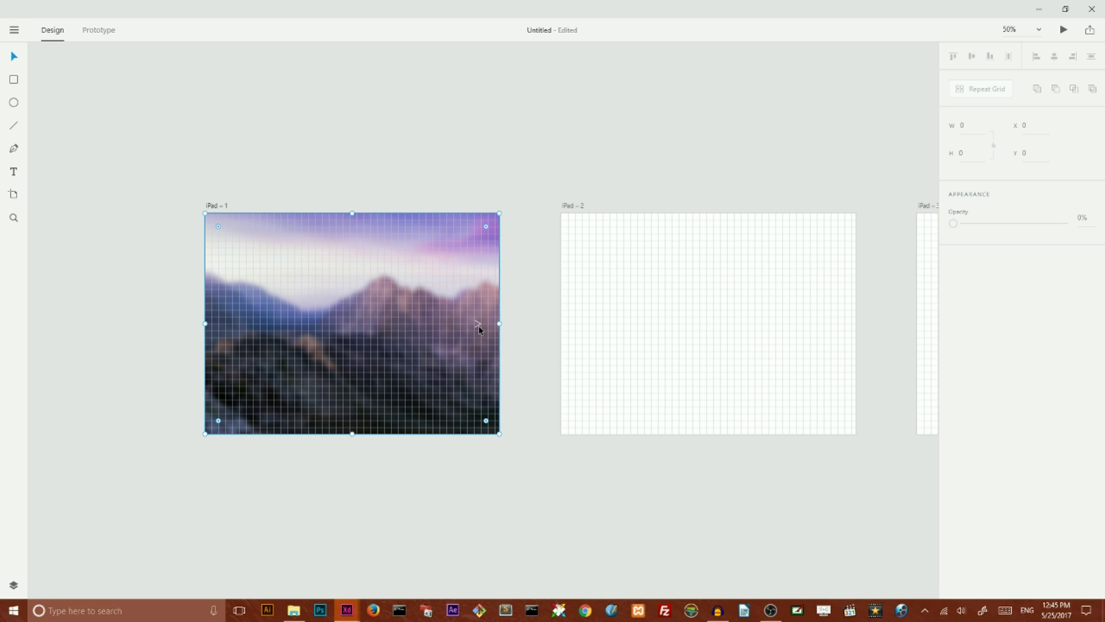
pyautogui.click(521, 311)
pyautogui.click(459, 243)
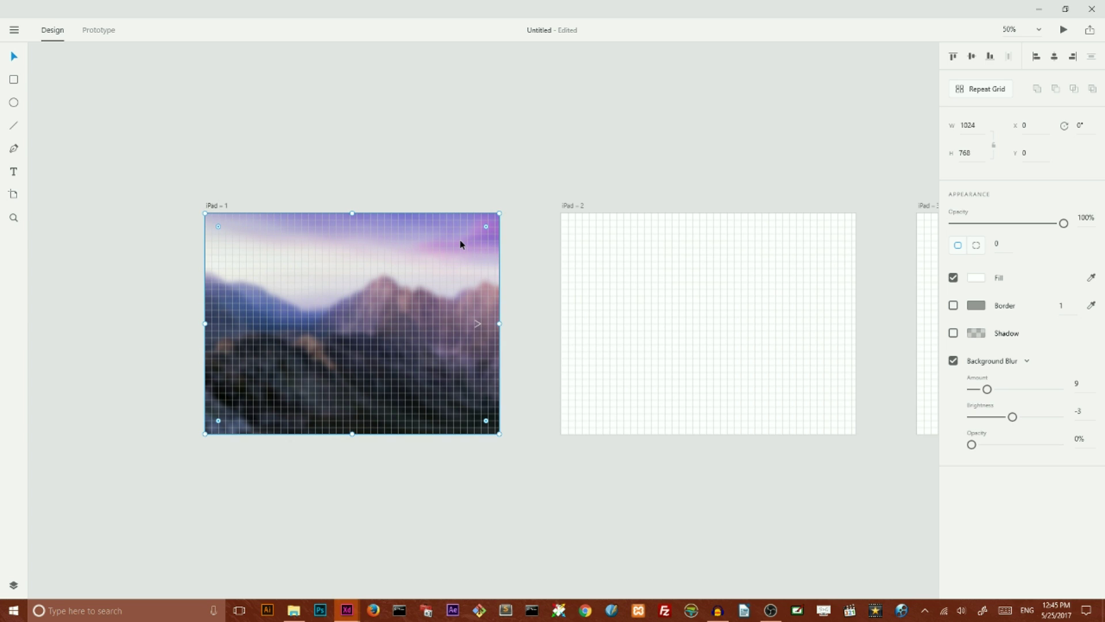
pyautogui.rightClick(459, 243)
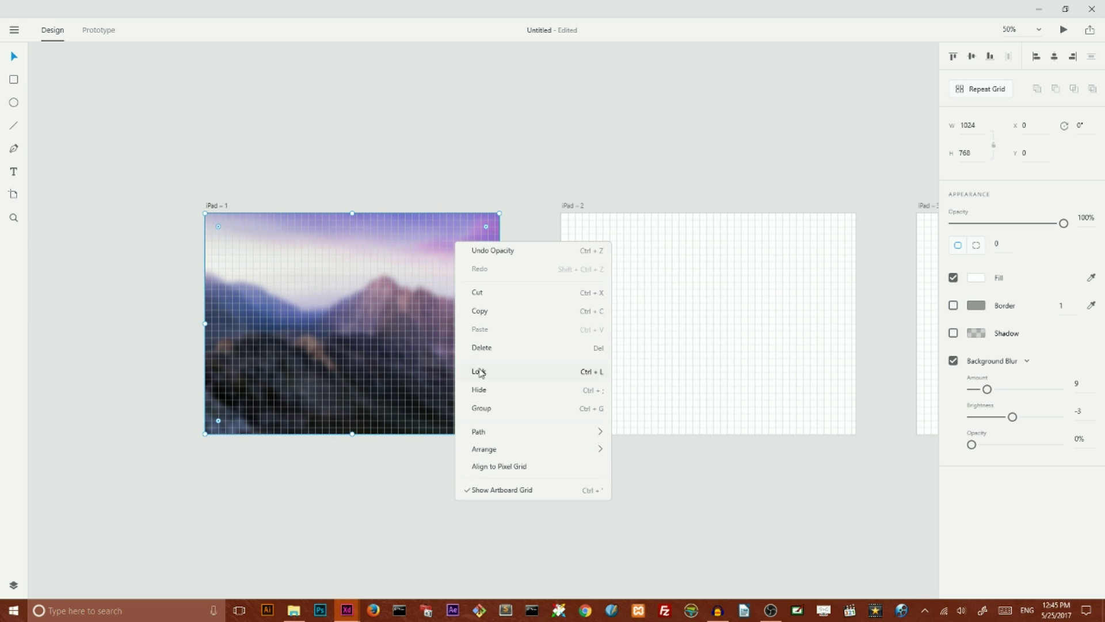
pyautogui.click(480, 372)
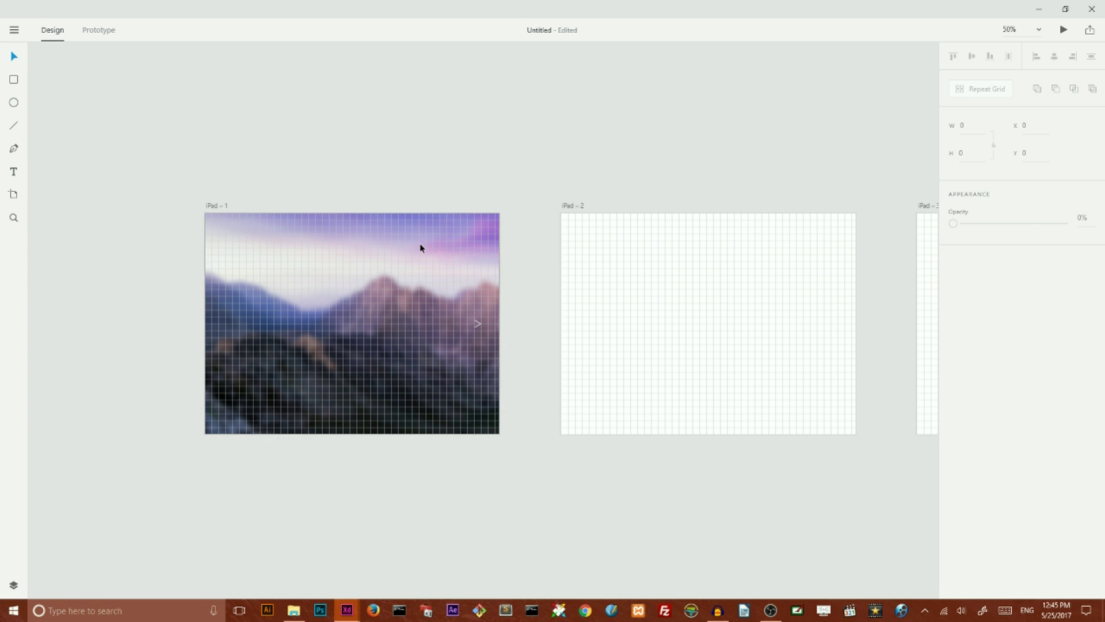
pyautogui.click(454, 148)
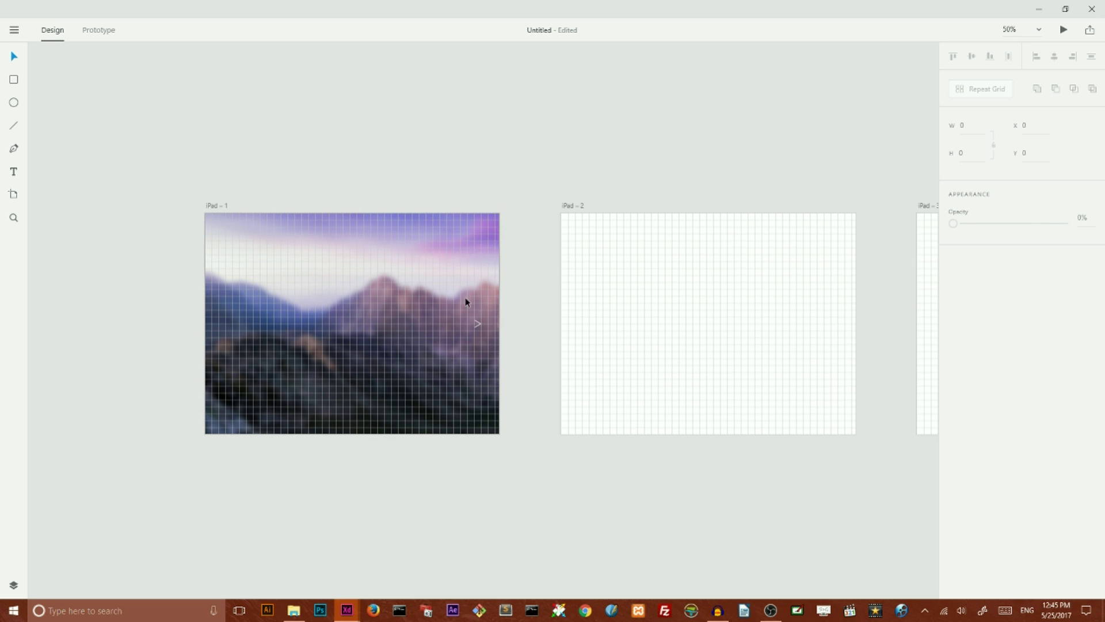
pyautogui.click(477, 326)
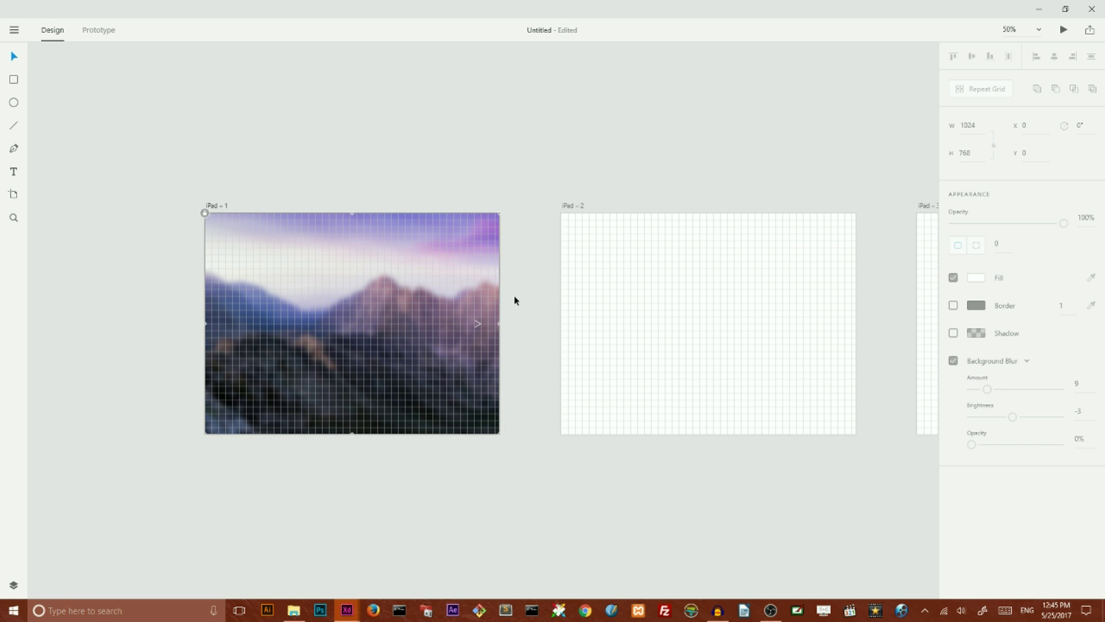
# - Duplicate the arrow, rotate it 180° to point left, and place it at iPad-1's left edge
pyautogui.hotkey('ctrl', '1')
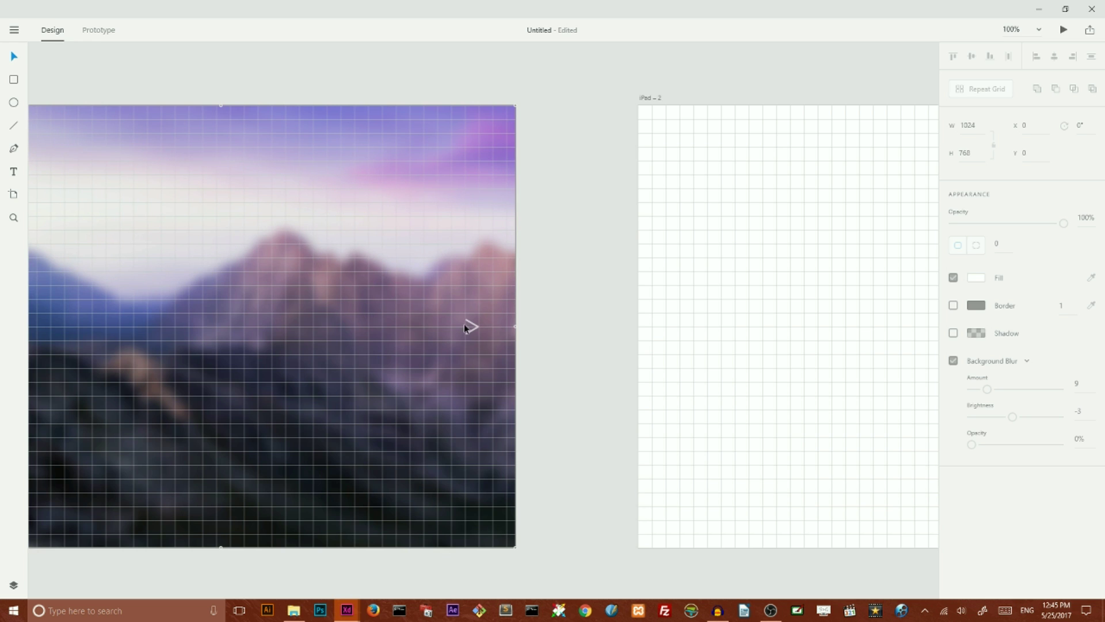
pyautogui.moveTo(472, 329); pyautogui.dragTo(155, 332)
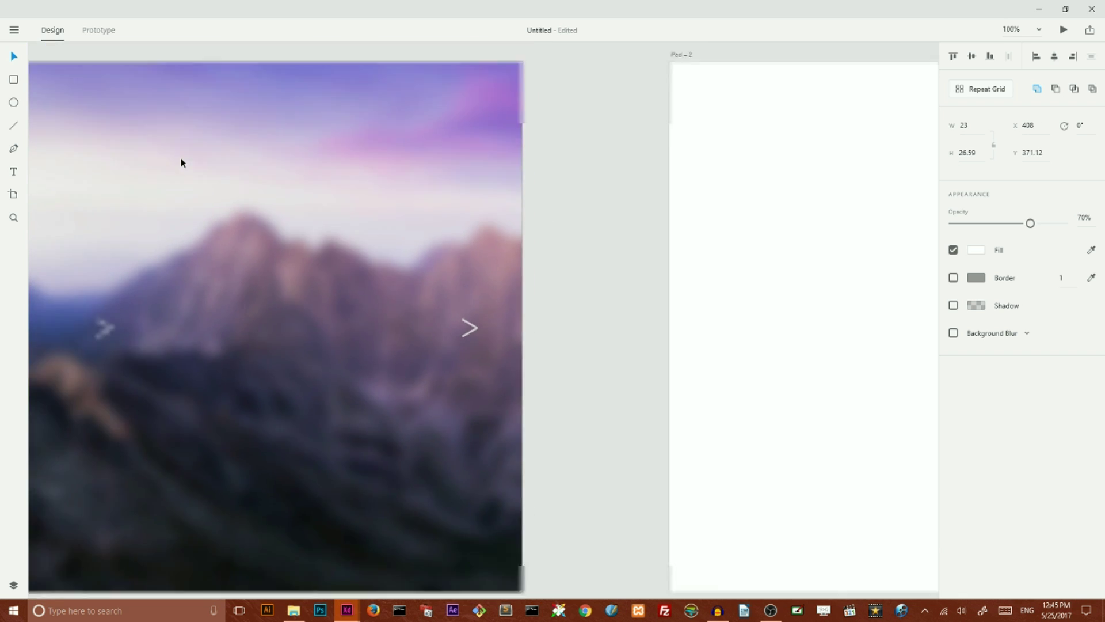
pyautogui.hotkey('ctrl', '-')
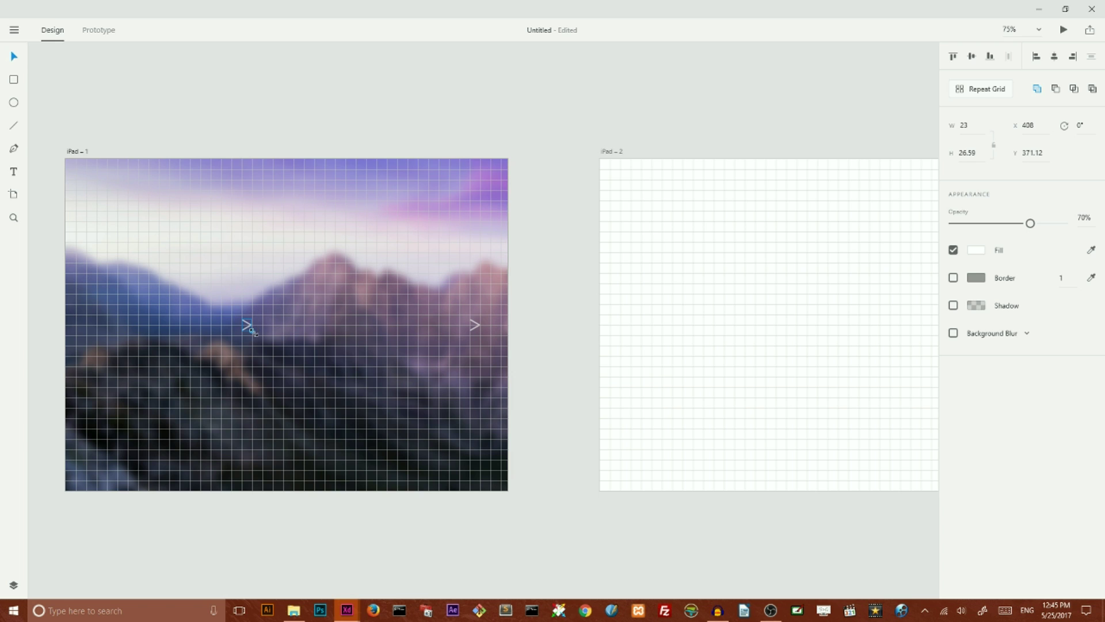
pyautogui.moveTo(254, 333); pyautogui.dragTo(216, 309)
pyautogui.moveTo(234, 326); pyautogui.dragTo(92, 326)
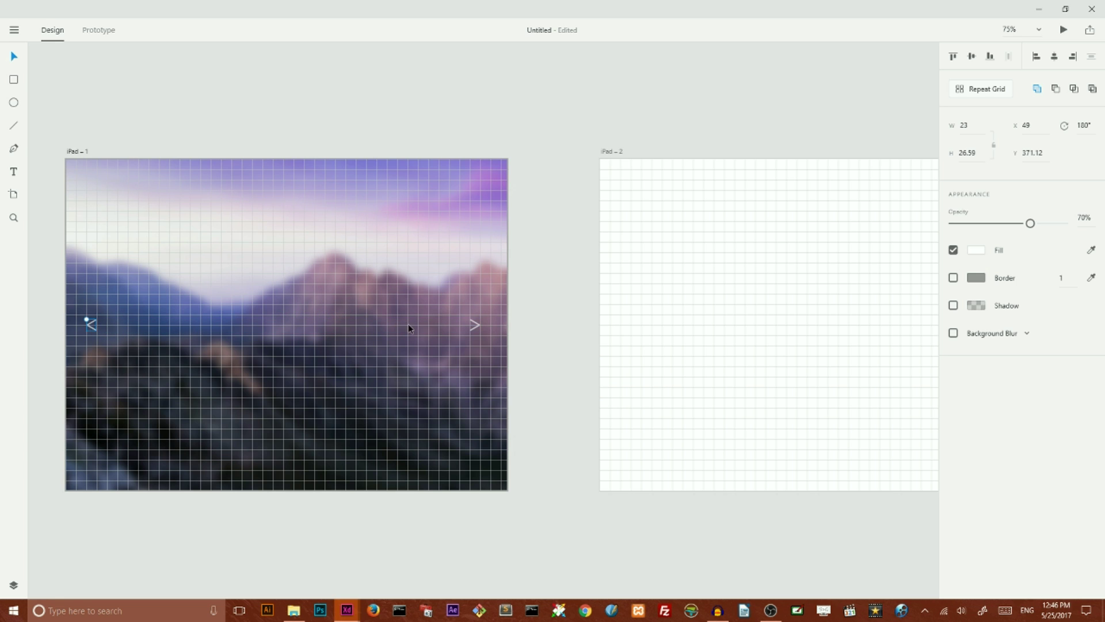
# - Nudge the right-pointing arrow slightly right to x 948
pyautogui.hotkey('ctrl', 'a')
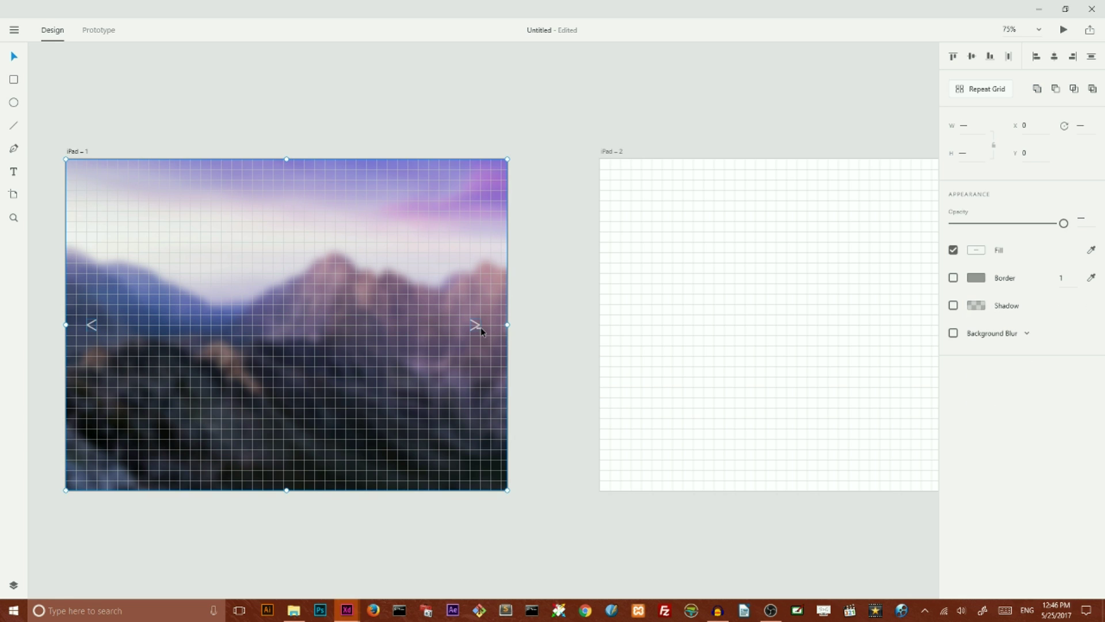
pyautogui.click(256, 122)
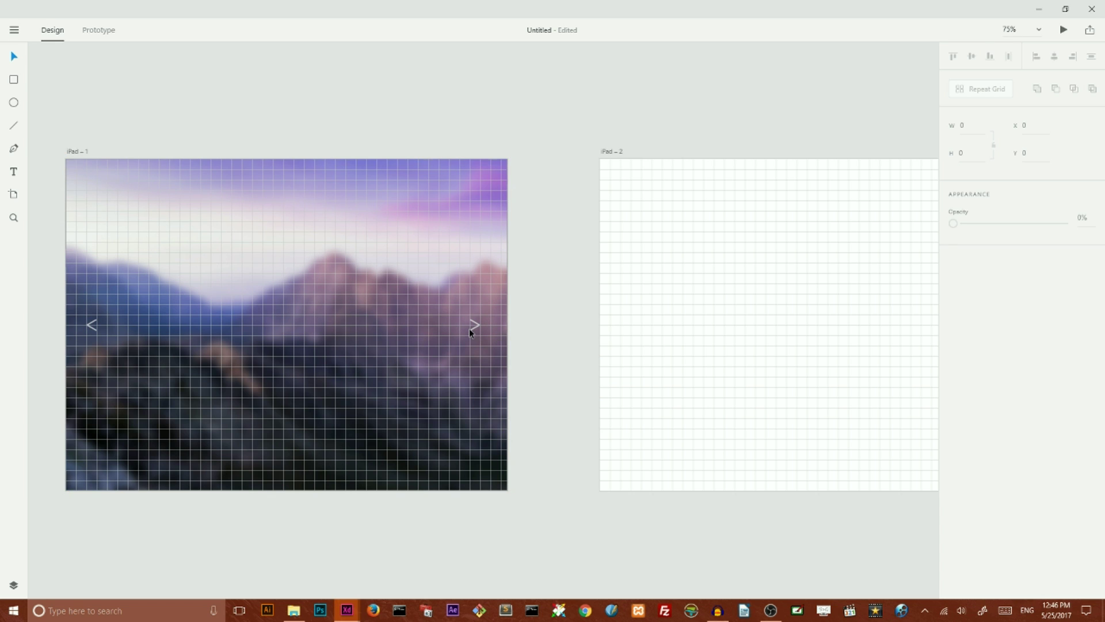
pyautogui.hotkey('ctrl', 'a')
pyautogui.click(538, 299)
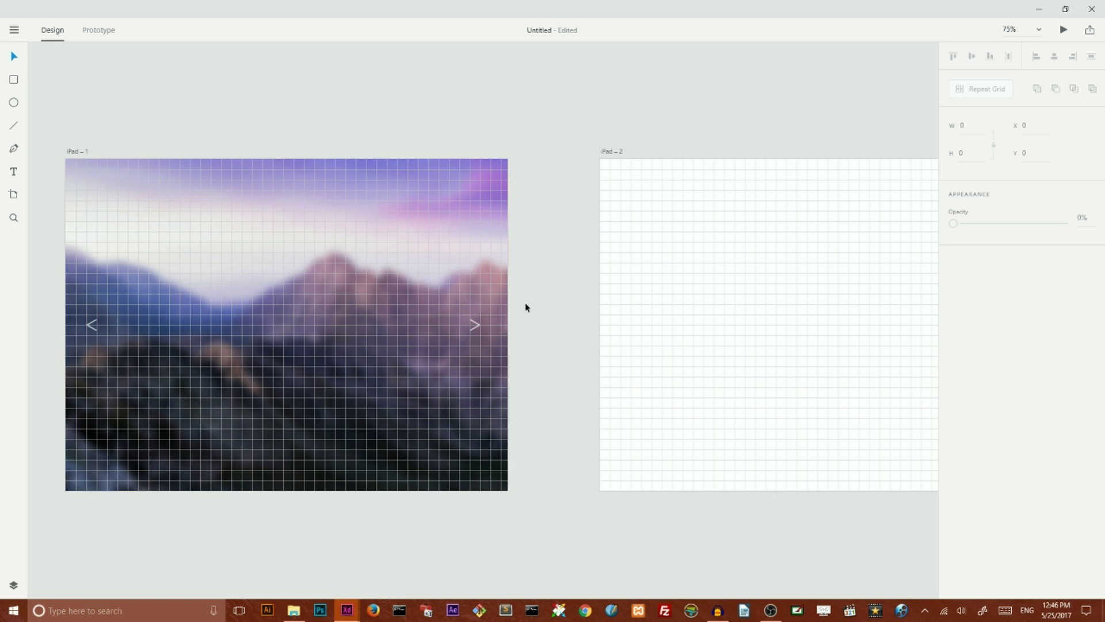
pyautogui.click(474, 327)
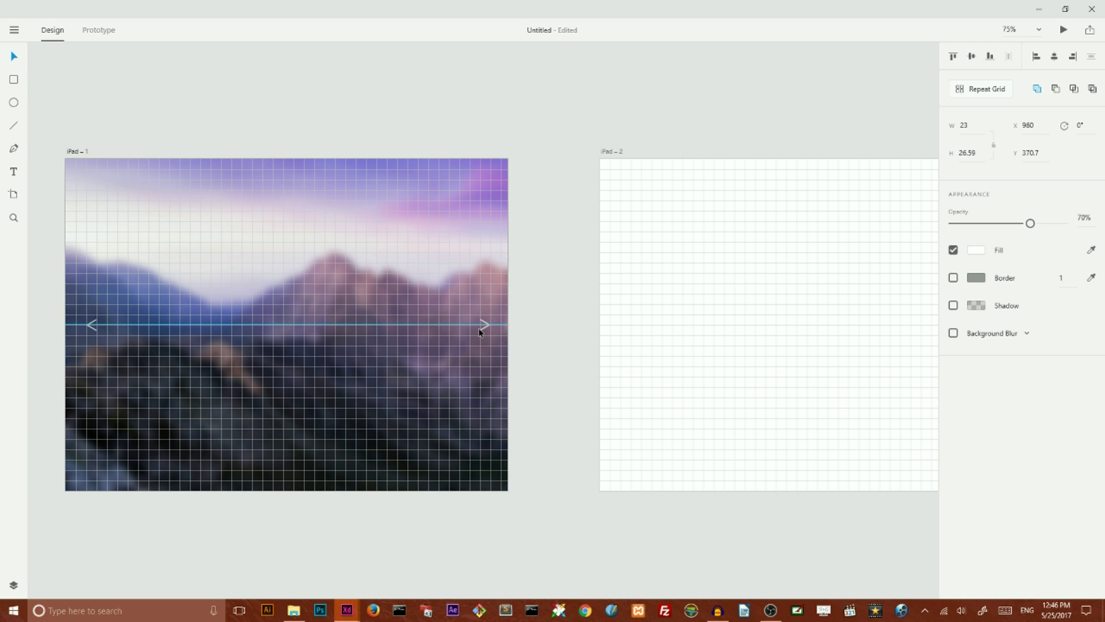
pyautogui.hotkey('ctrl', '=')
pyautogui.hotkey('ctrl', '=')
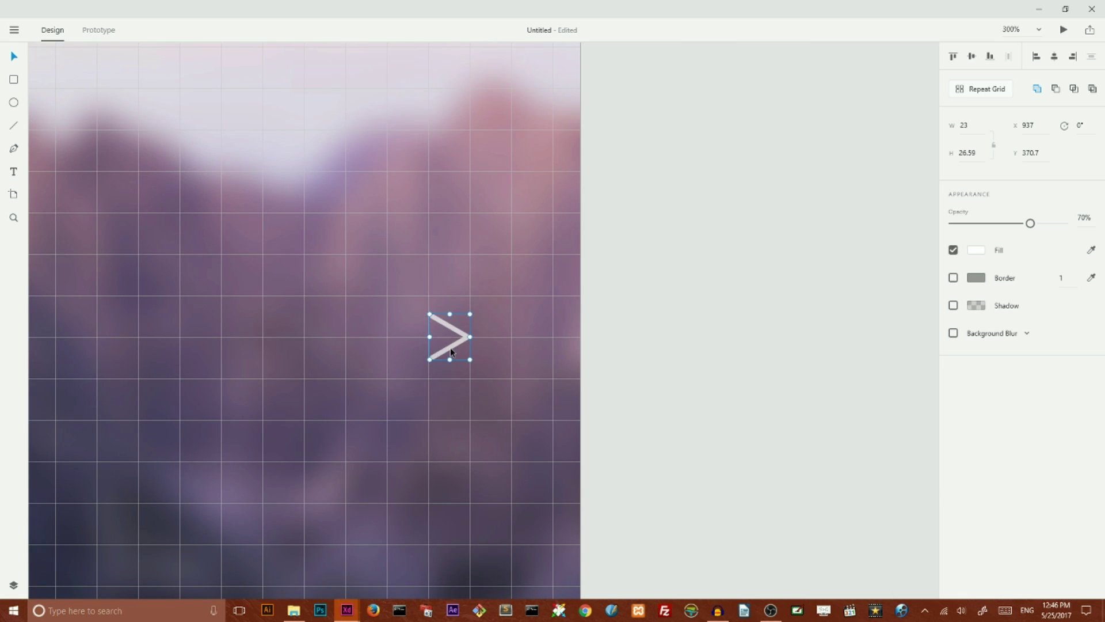
pyautogui.moveTo(450, 348); pyautogui.dragTo(466, 351)
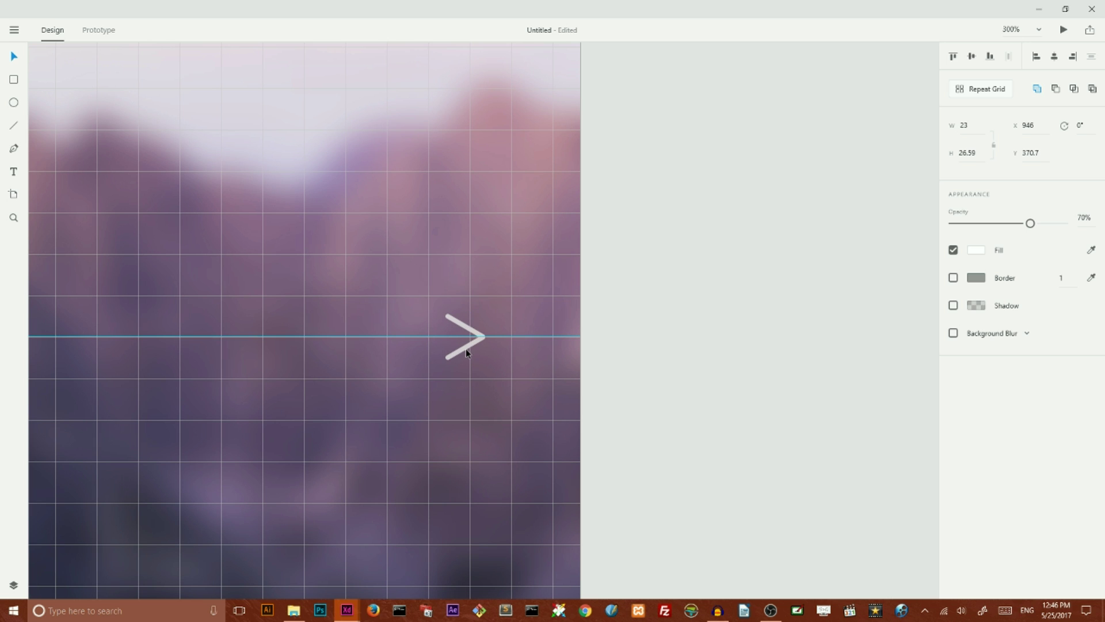
pyautogui.moveTo(466, 349); pyautogui.dragTo(468, 347)
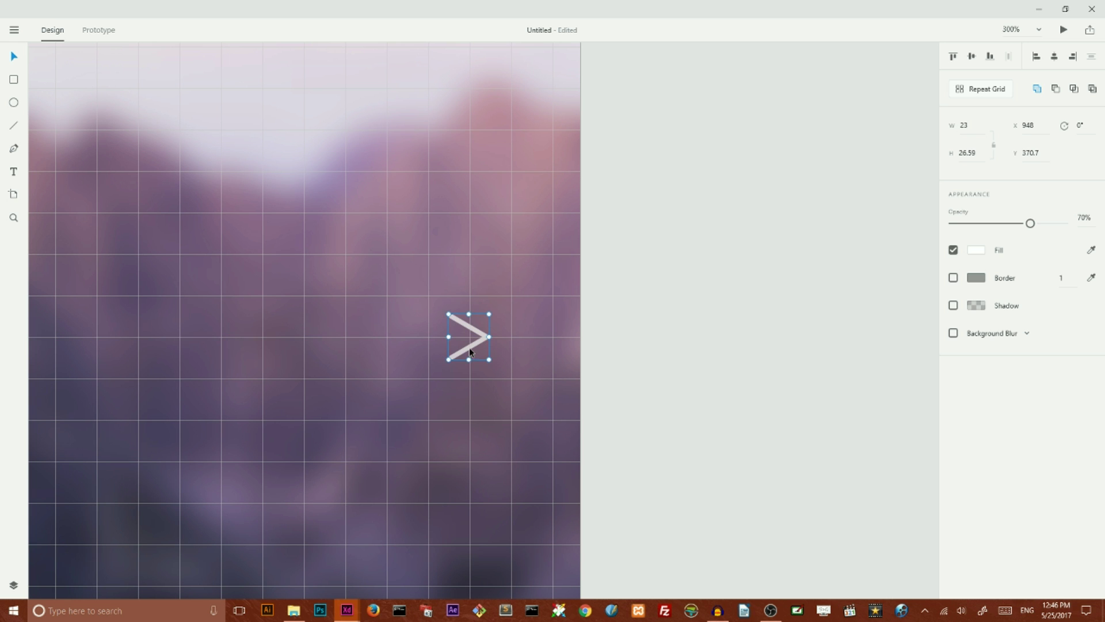
pyautogui.click(662, 245)
# - Copy the headline text from the FullScreenCarousel reference file
pyautogui.hotkey('ctrl', '-')
pyautogui.hotkey('ctrl', '-')
pyautogui.hotkey('ctrl', '-')
pyautogui.hotkey('ctrl', '-')
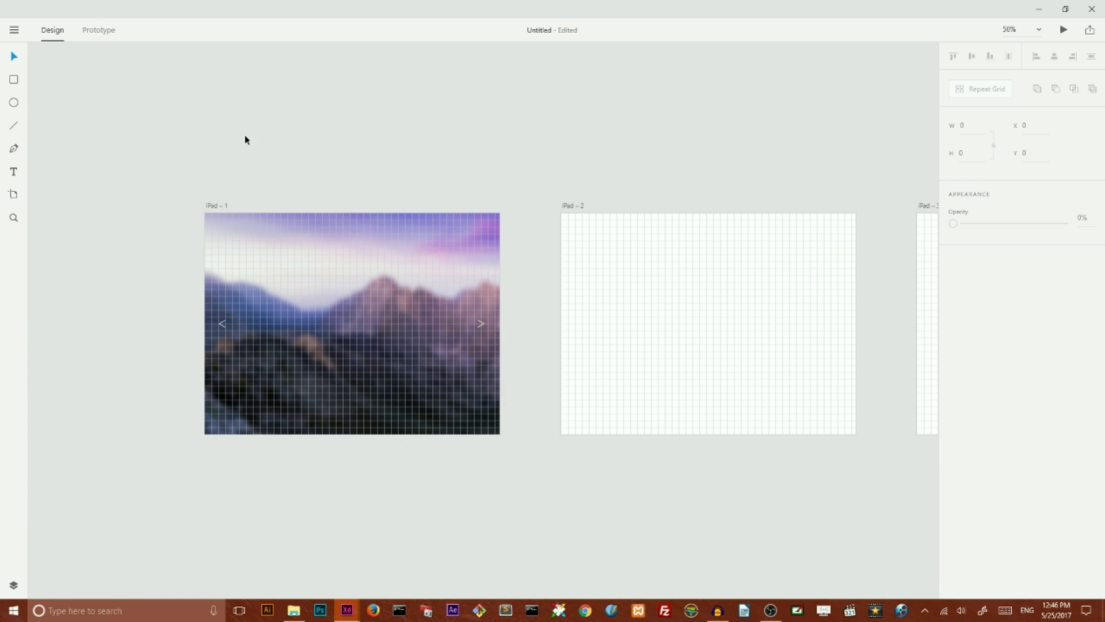
pyautogui.moveTo(347, 610)
pyautogui.click(283, 578)
pyautogui.click(288, 282)
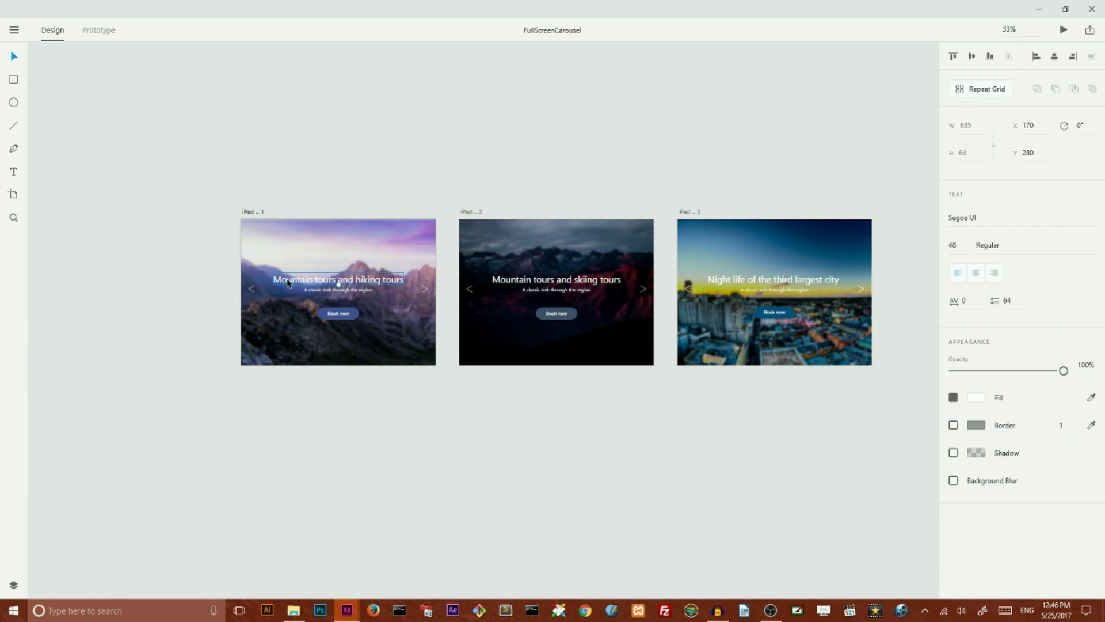
pyautogui.doubleClick(289, 282)
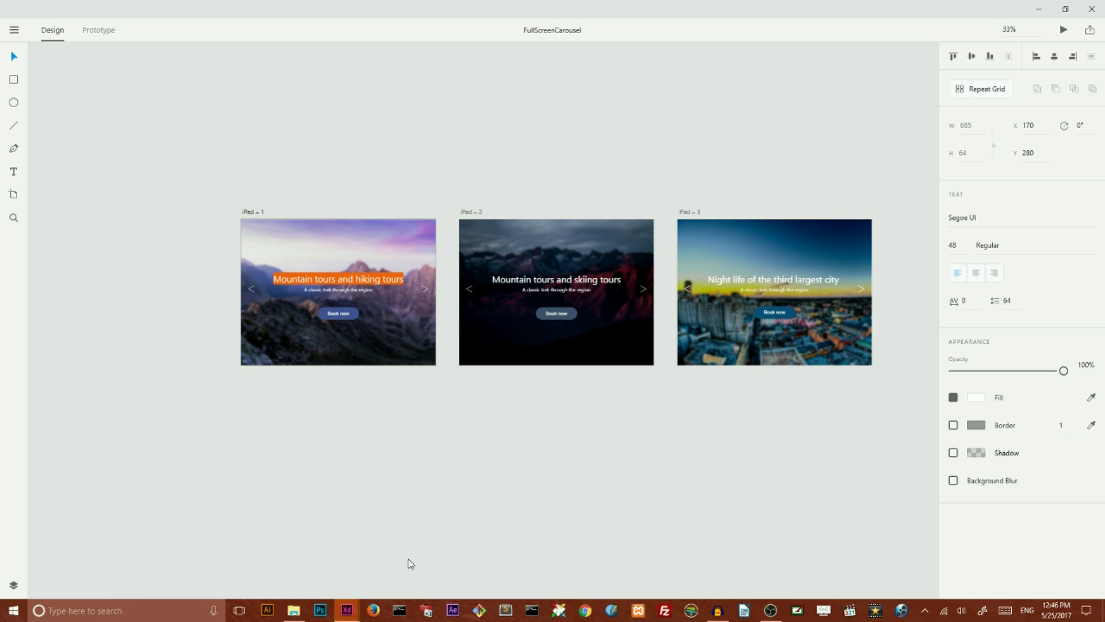
# - Paste 'Mountain tours and hiking tours' as a new text object on iPad-1
pyautogui.moveTo(347, 611)
pyautogui.click(387, 578)
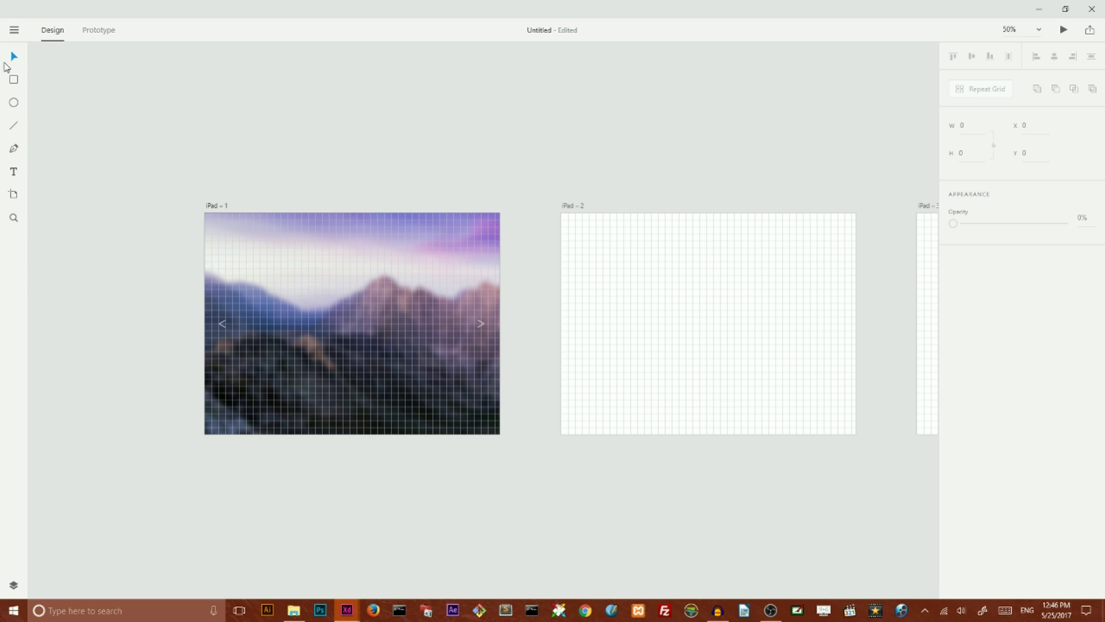
pyautogui.press('t')
pyautogui.click(249, 313)
pyautogui.hotkey('ctrl', 'v')
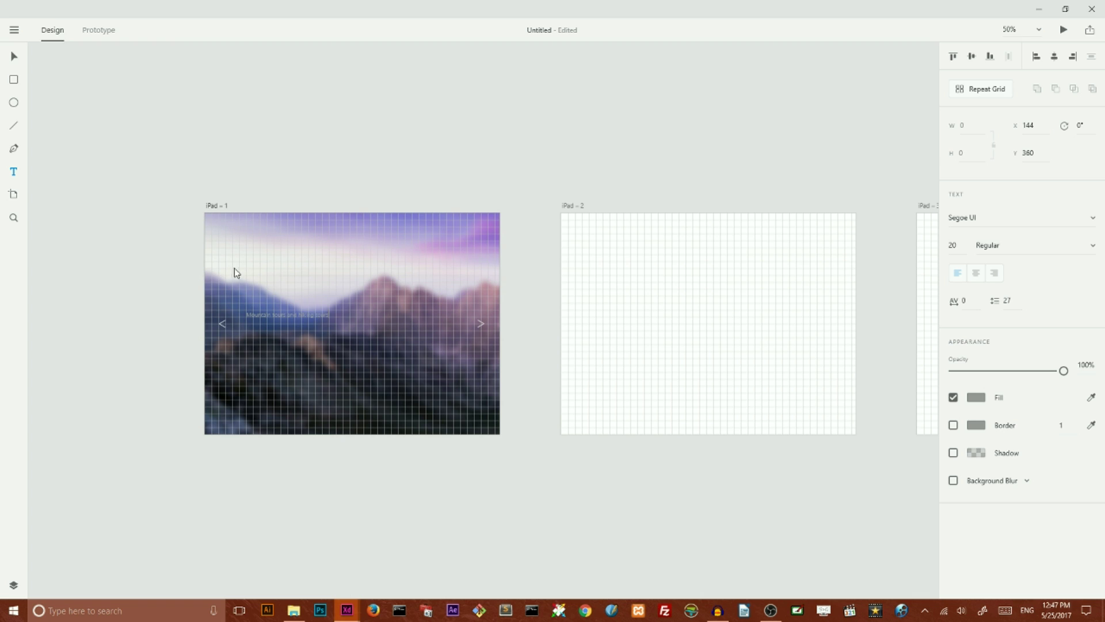
pyautogui.click(12, 57)
# - Size the headline to 48 pt, centre it horizontally, and fill it white
pyautogui.moveTo(289, 319); pyautogui.dragTo(294, 328)
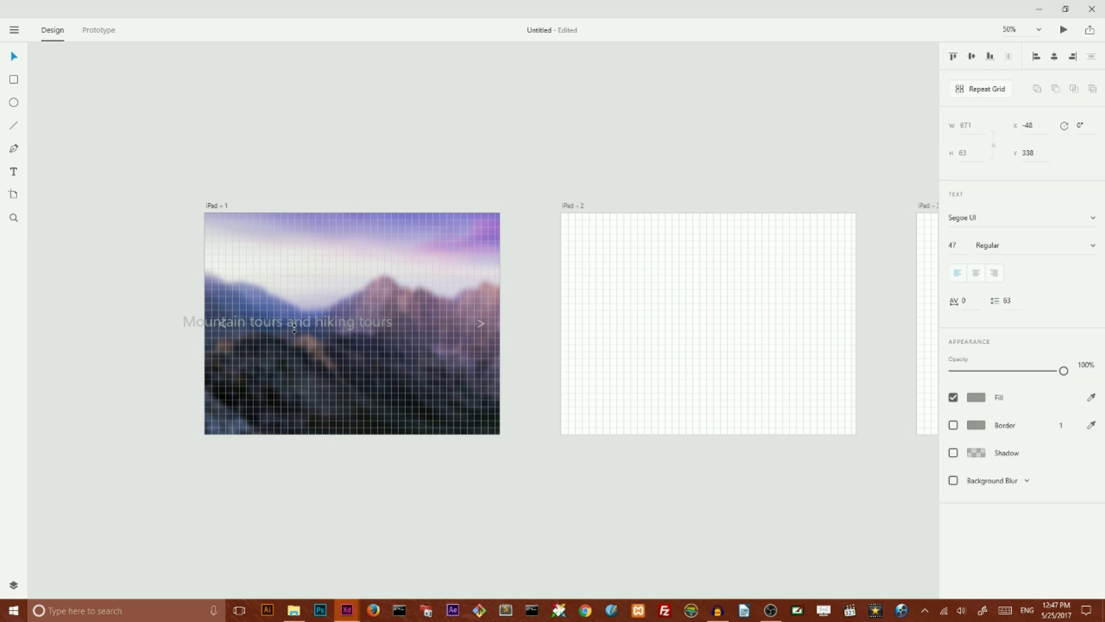
pyautogui.moveTo(952, 244)
pyautogui.mouseDown()
pyautogui.moveTo(951, 230)
pyautogui.moveTo(953, 242)
pyautogui.mouseUp()
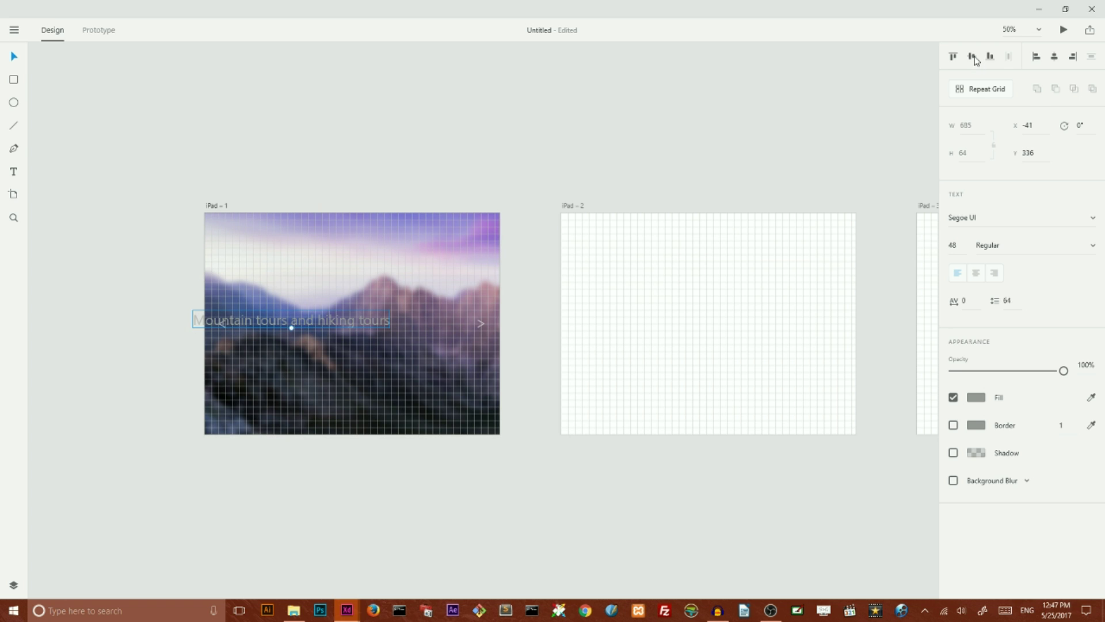
pyautogui.click(1053, 58)
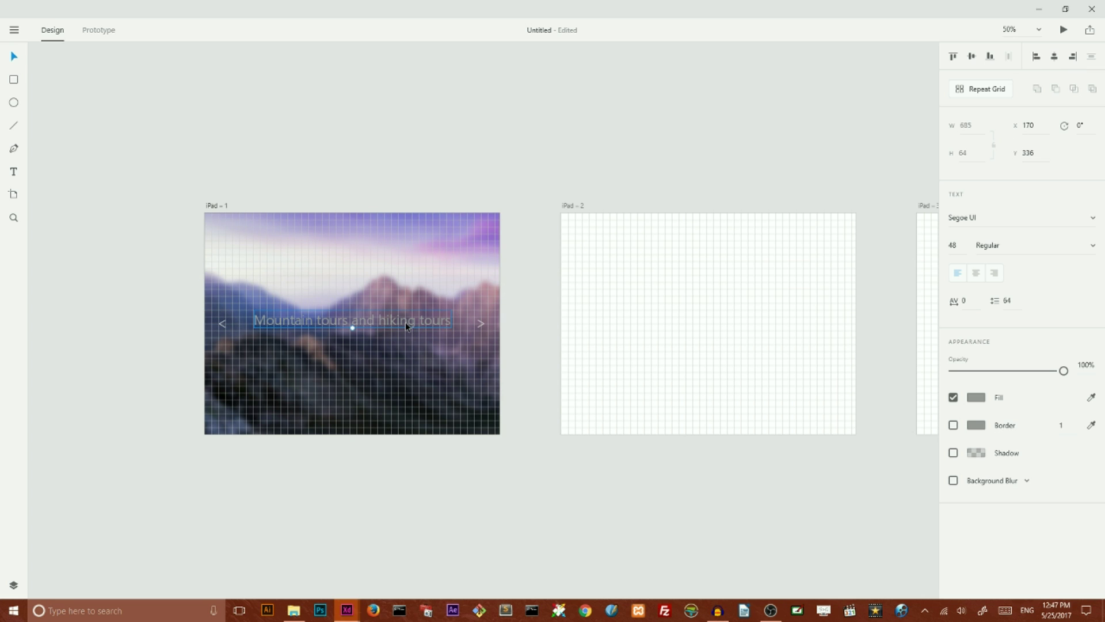
pyautogui.moveTo(405, 323); pyautogui.dragTo(405, 313)
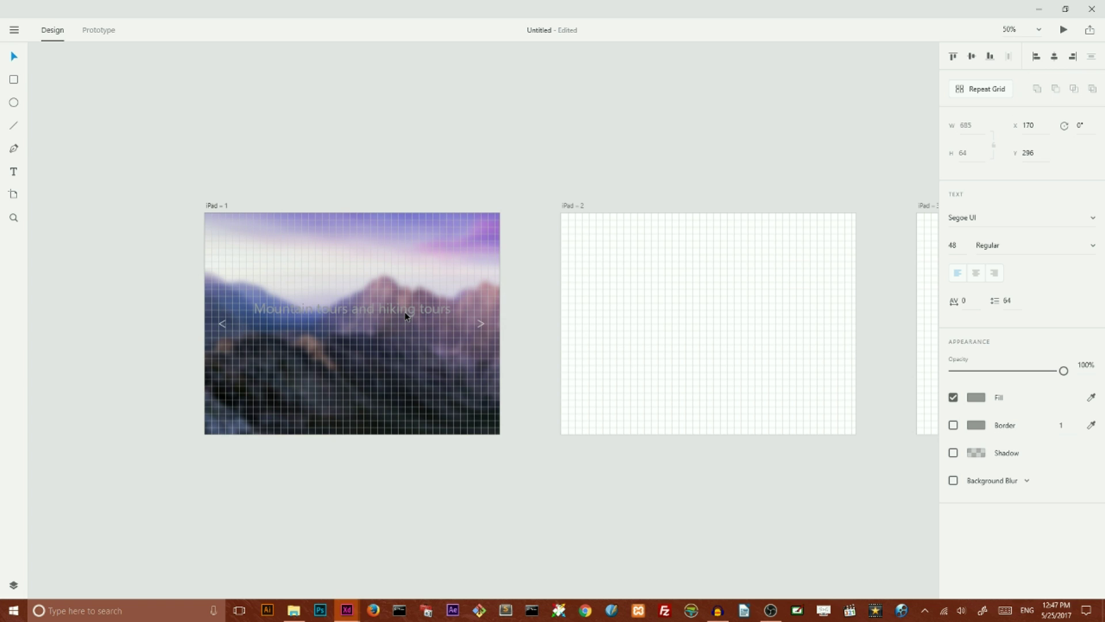
pyautogui.click(976, 397)
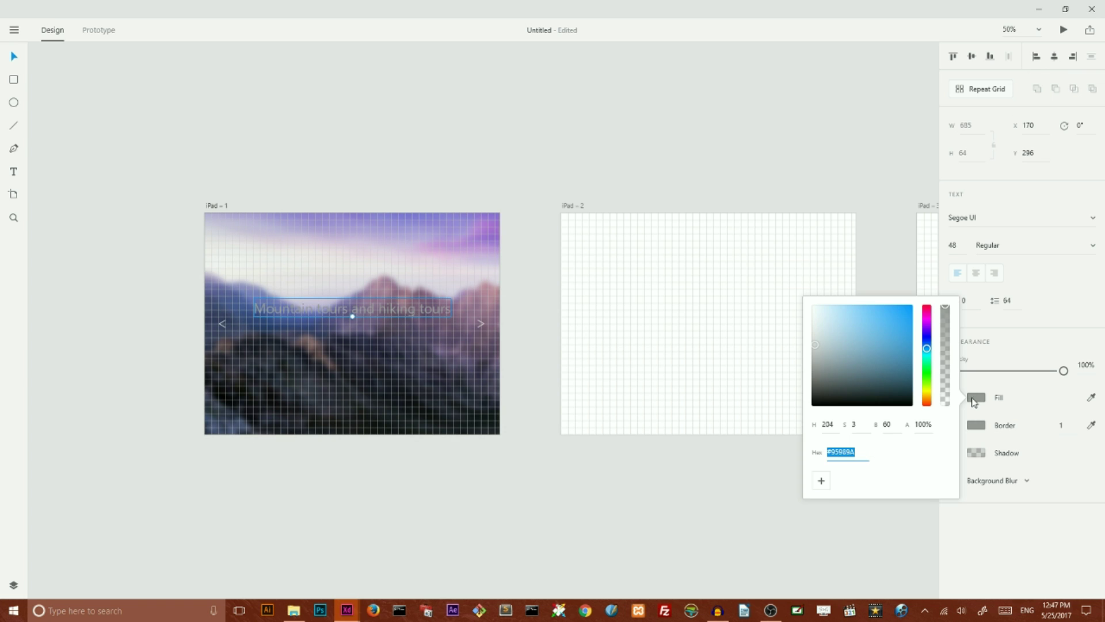
pyautogui.click(868, 333)
pyautogui.click(662, 489)
# - Drag the subtitle in the FullScreenCarousel reference down and back toward the artboard
pyautogui.moveTo(350, 605)
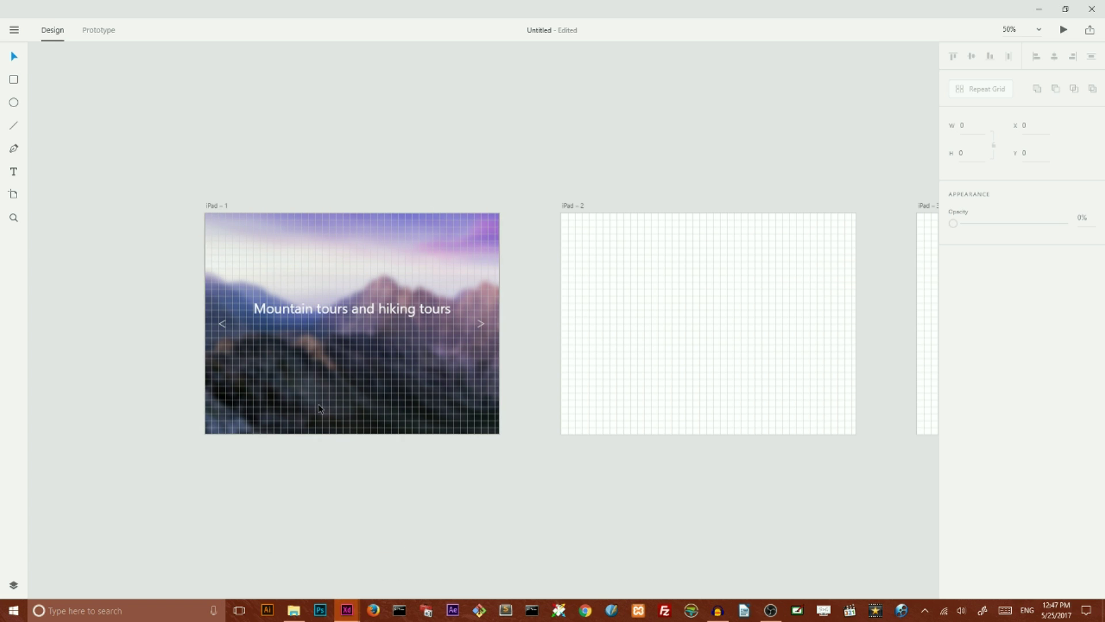
pyautogui.click(311, 547)
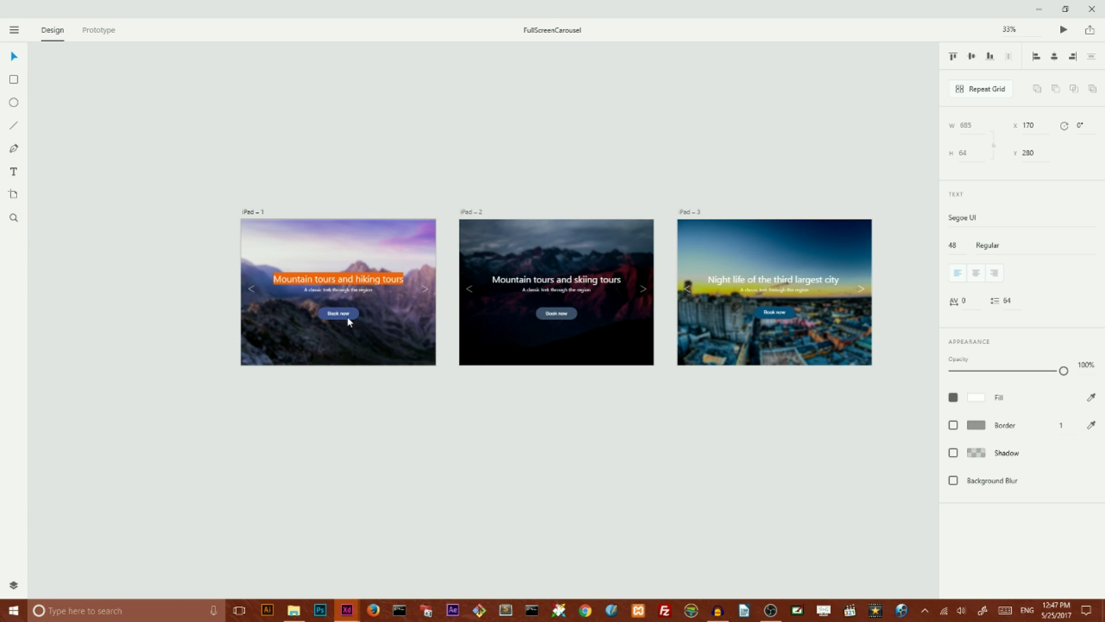
pyautogui.press('Escape')
pyautogui.click(330, 292)
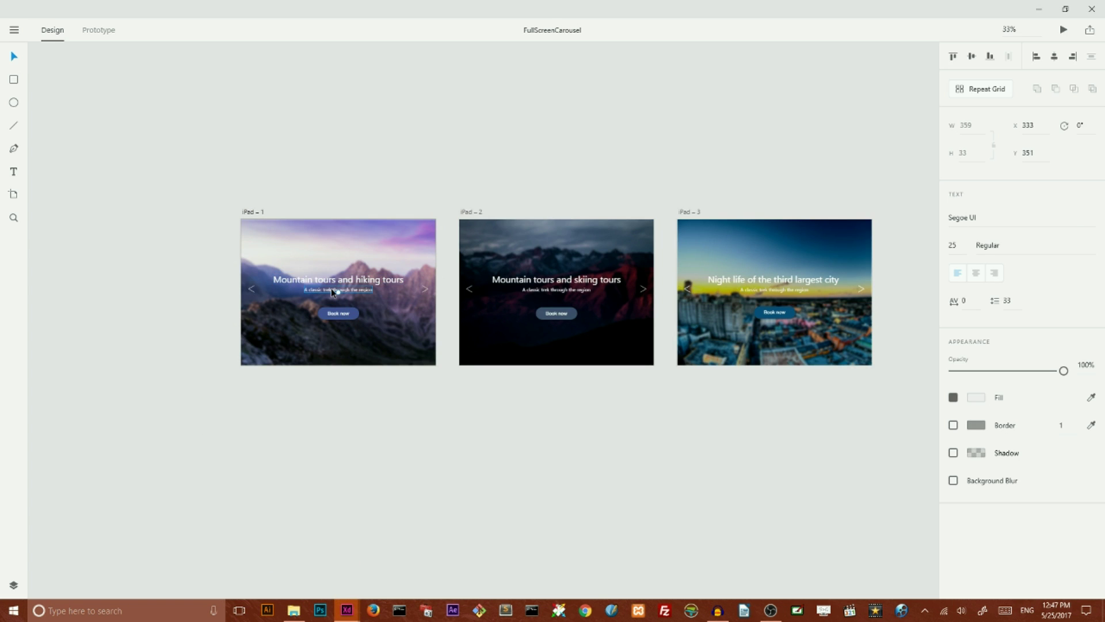
pyautogui.moveTo(330, 292); pyautogui.dragTo(521, 600)
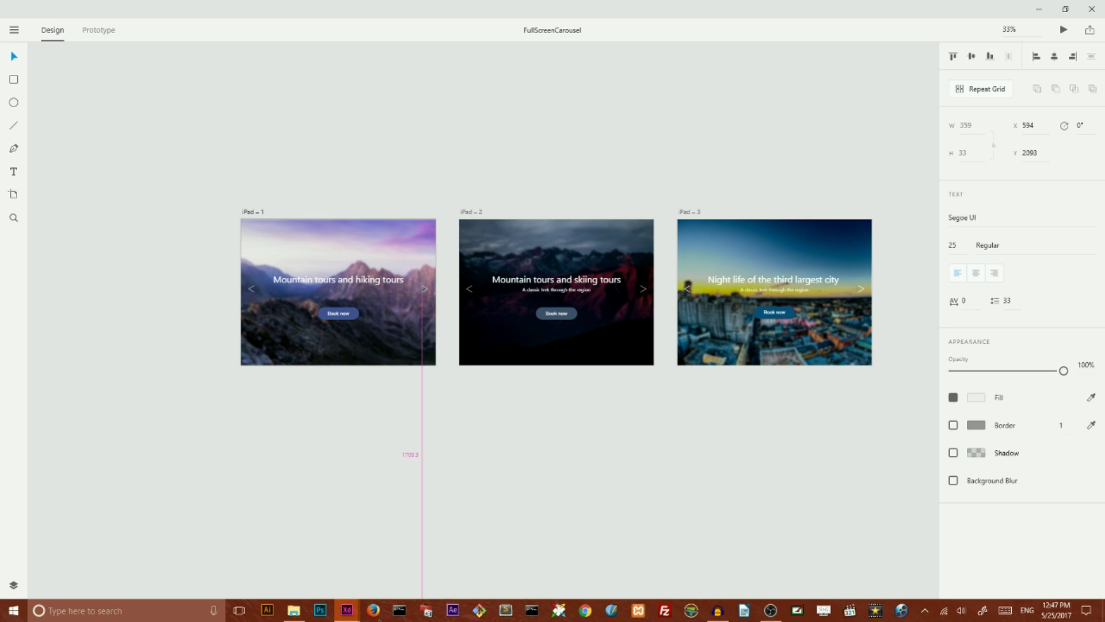
pyautogui.moveTo(379, 619); pyautogui.dragTo(330, 291)
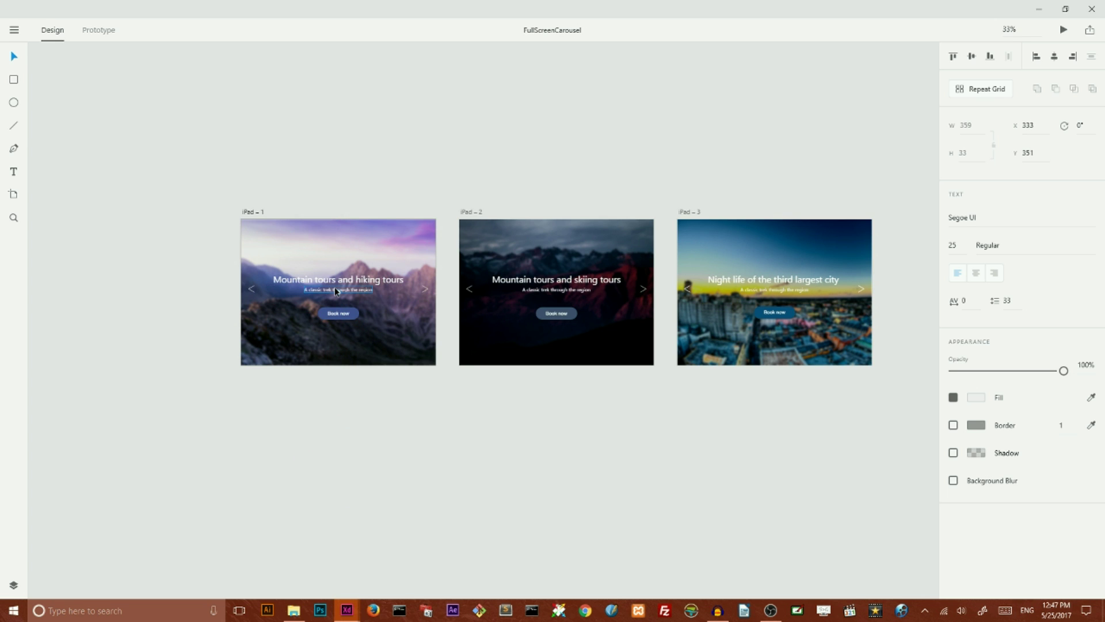
# - Bring 'A classic trek through the region' above the blurred background and nudge it below the headline
pyautogui.moveTo(347, 611)
pyautogui.click(371, 562)
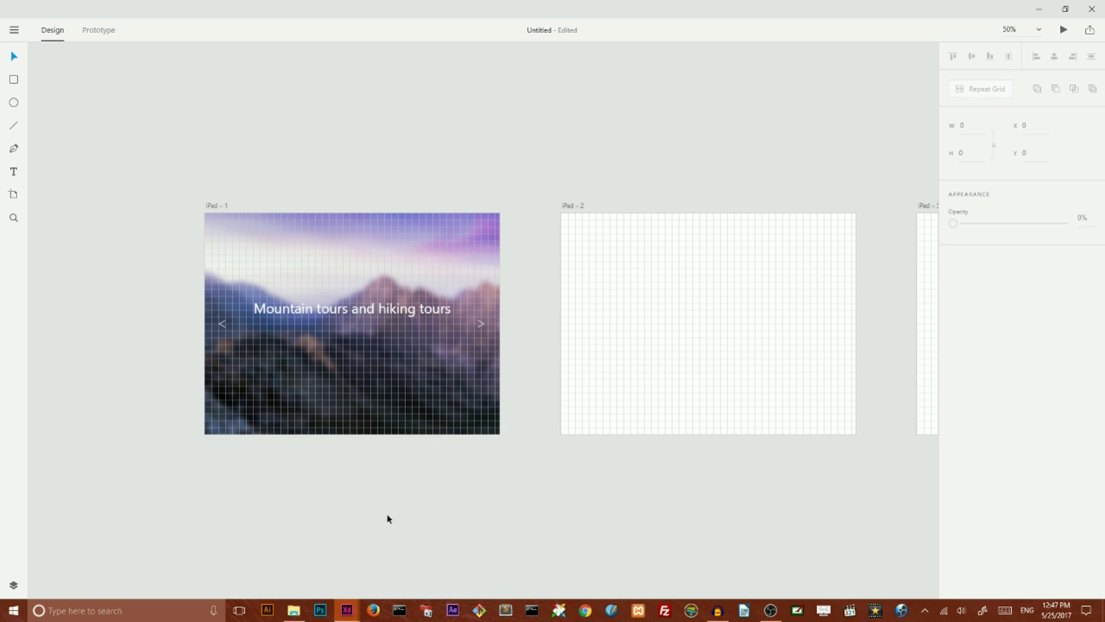
pyautogui.click(289, 358)
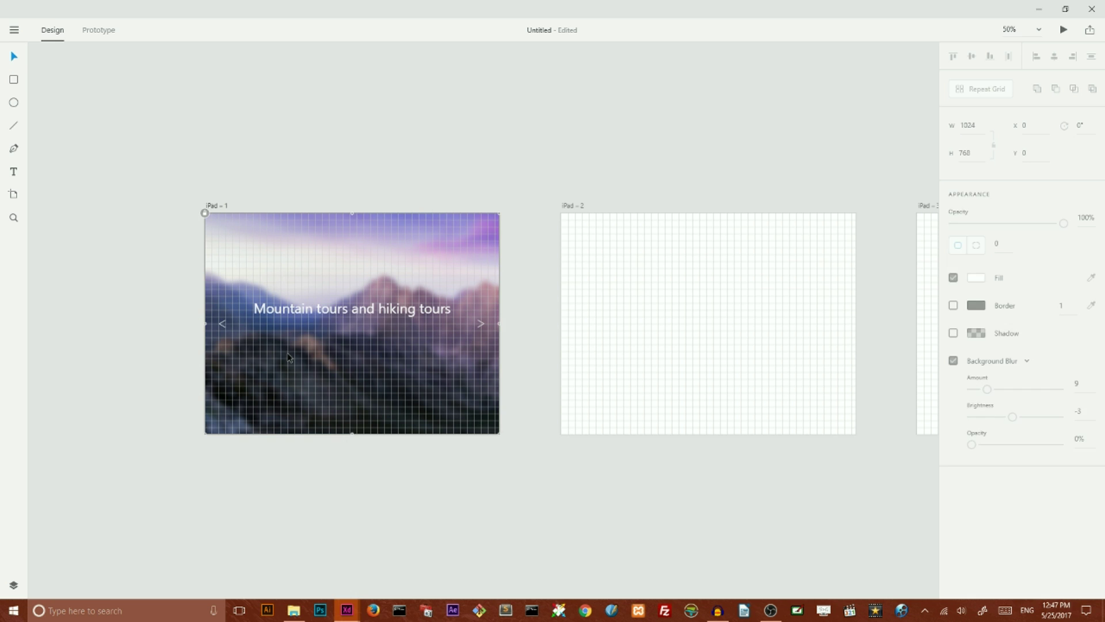
pyautogui.hotkey('ctrl', 'z')
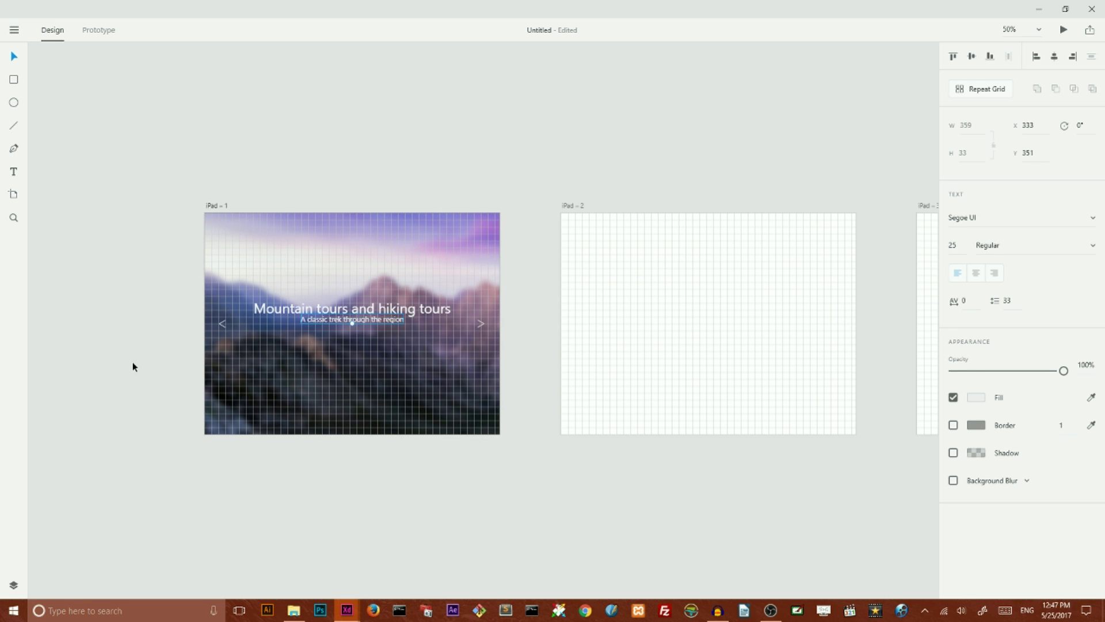
pyautogui.hotkey('ctrl', '=')
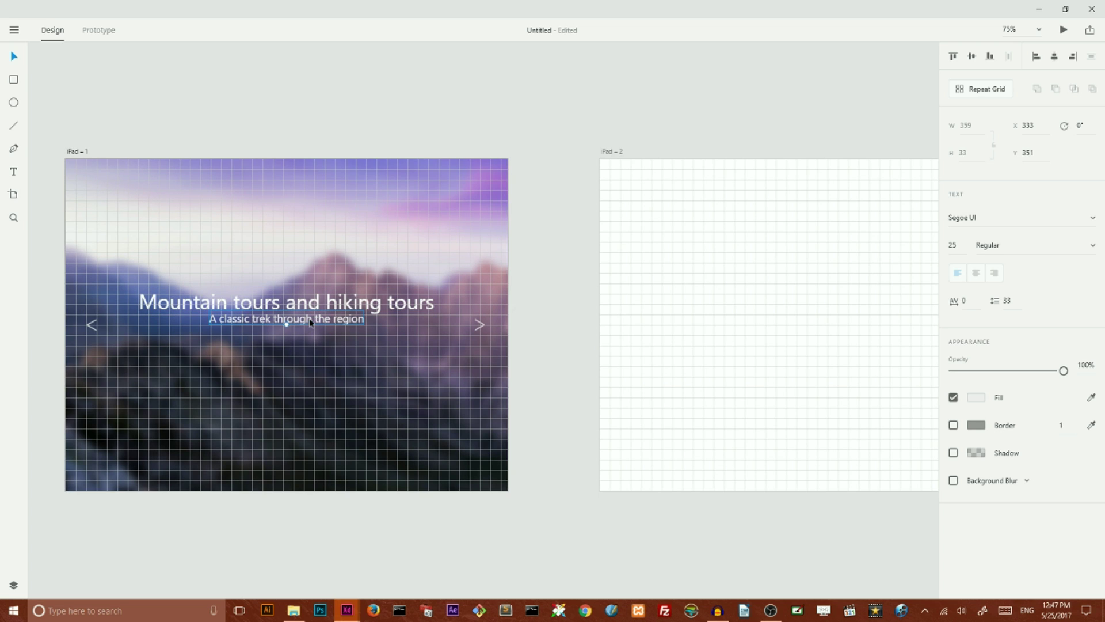
pyautogui.press('Down')
pyautogui.press('Down')
pyautogui.press('Down')
pyautogui.press('Down')
pyautogui.press('Down')
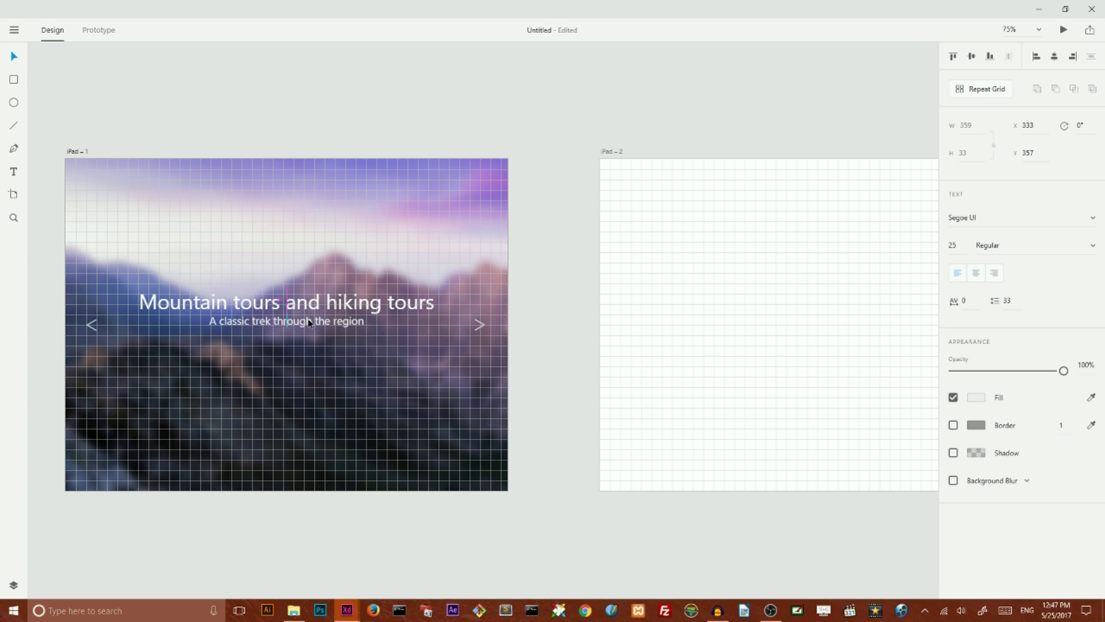
pyautogui.press('Down')
pyautogui.press('Down')
pyautogui.press('Down')
pyautogui.press('Down')
pyautogui.press('Down')
pyautogui.press('Down')
pyautogui.press('Down')
pyautogui.press('Down')
pyautogui.press('Down')
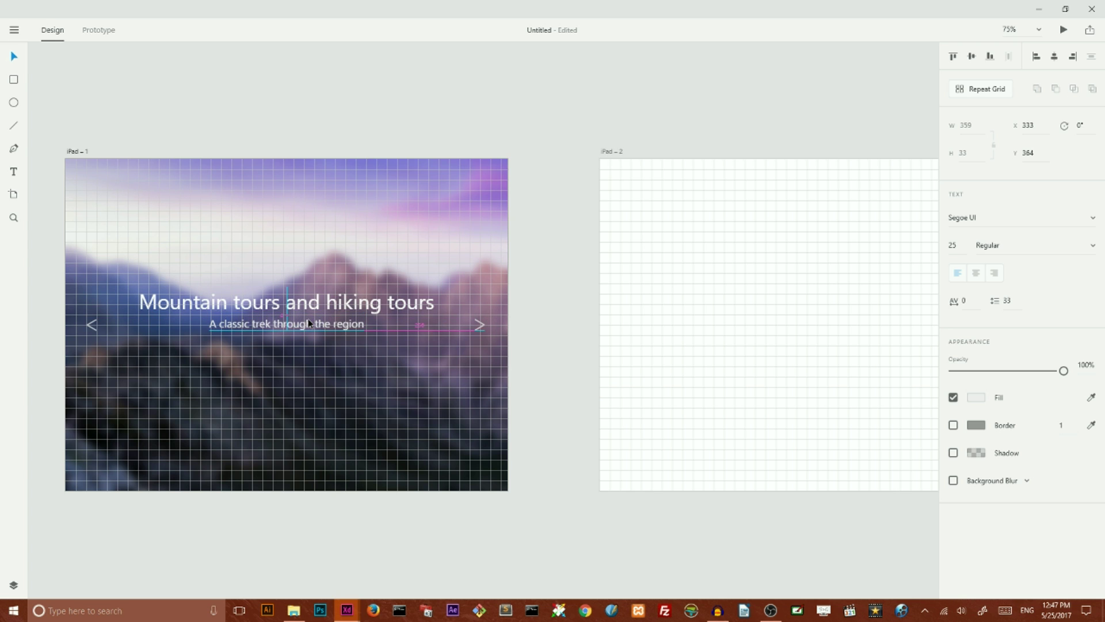
pyautogui.press('Down')
pyautogui.press('Down')
pyautogui.press('Down')
pyautogui.press('Down')
pyautogui.press('Down')
pyautogui.press('Down')
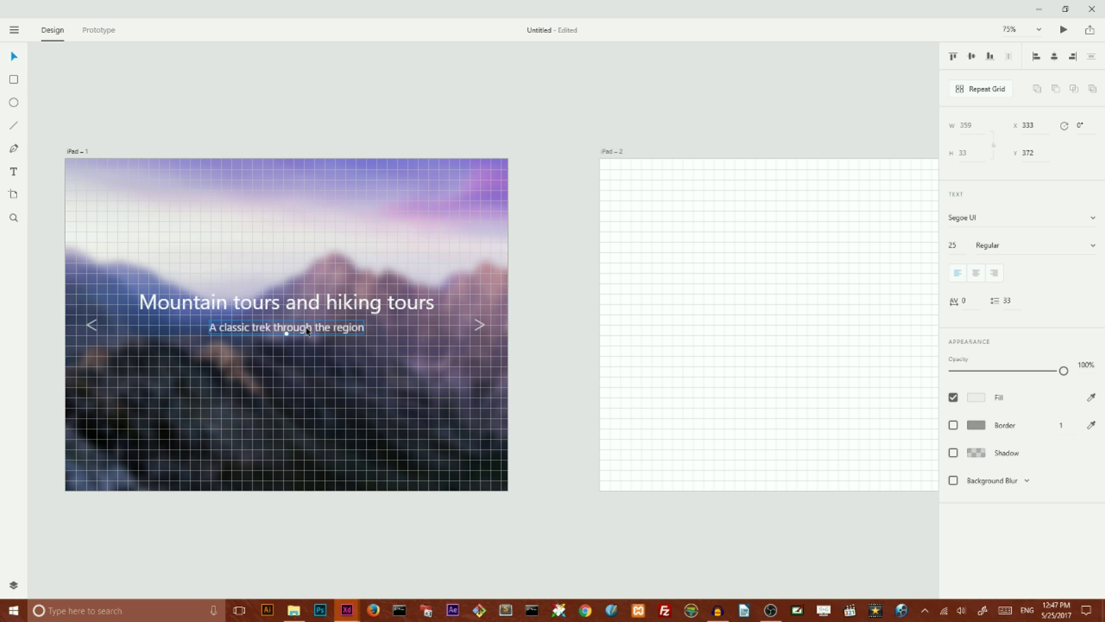
pyautogui.click(970, 57)
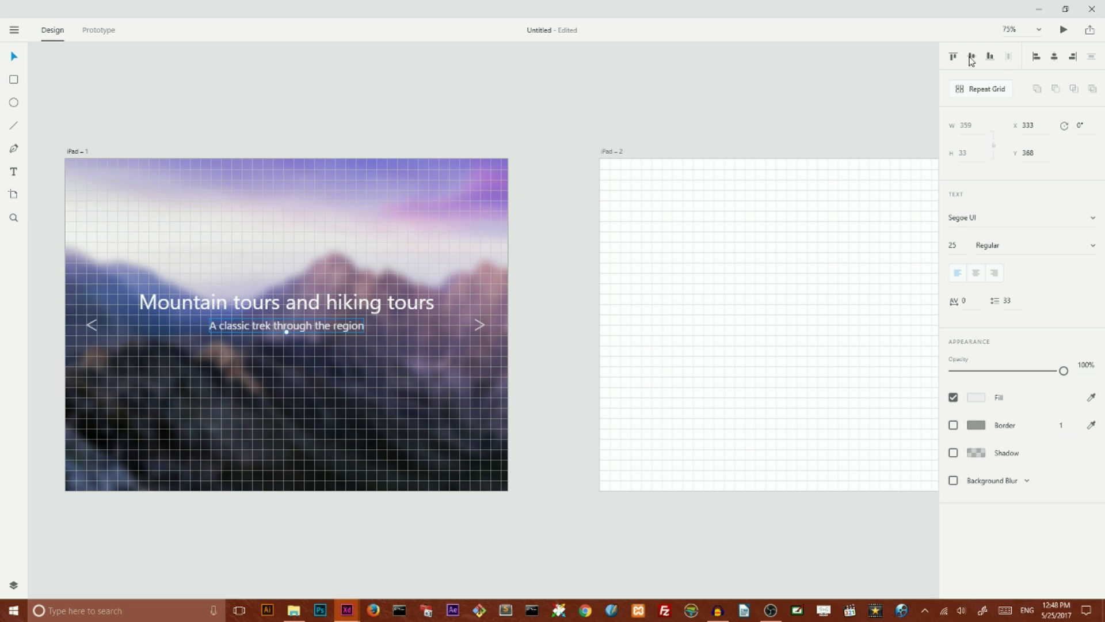
pyautogui.press('Down')
pyautogui.press('Down')
pyautogui.press('Down')
pyautogui.press('Down')
pyautogui.press('Down')
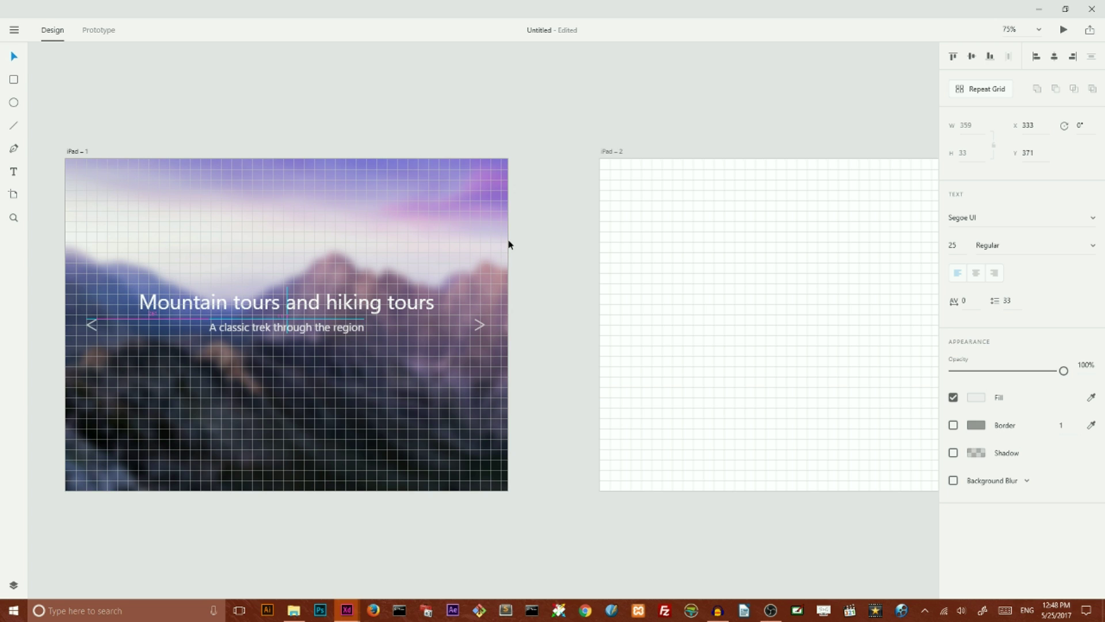
pyautogui.press('Down')
pyautogui.press('Down')
pyautogui.press('Down')
pyautogui.press('Down')
pyautogui.press('Down')
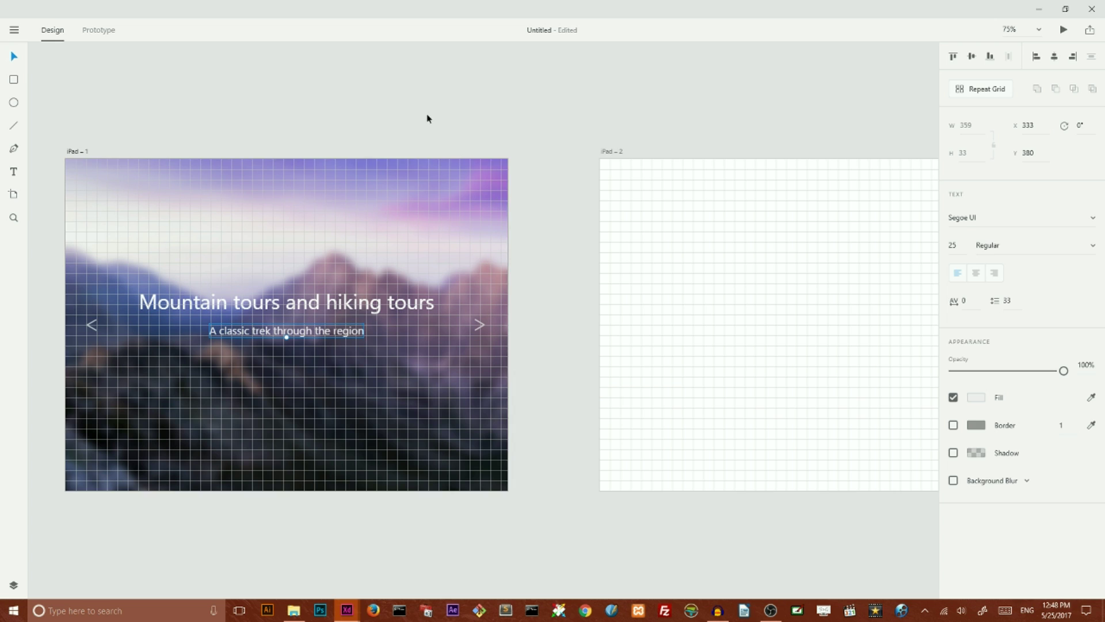
pyautogui.click(412, 98)
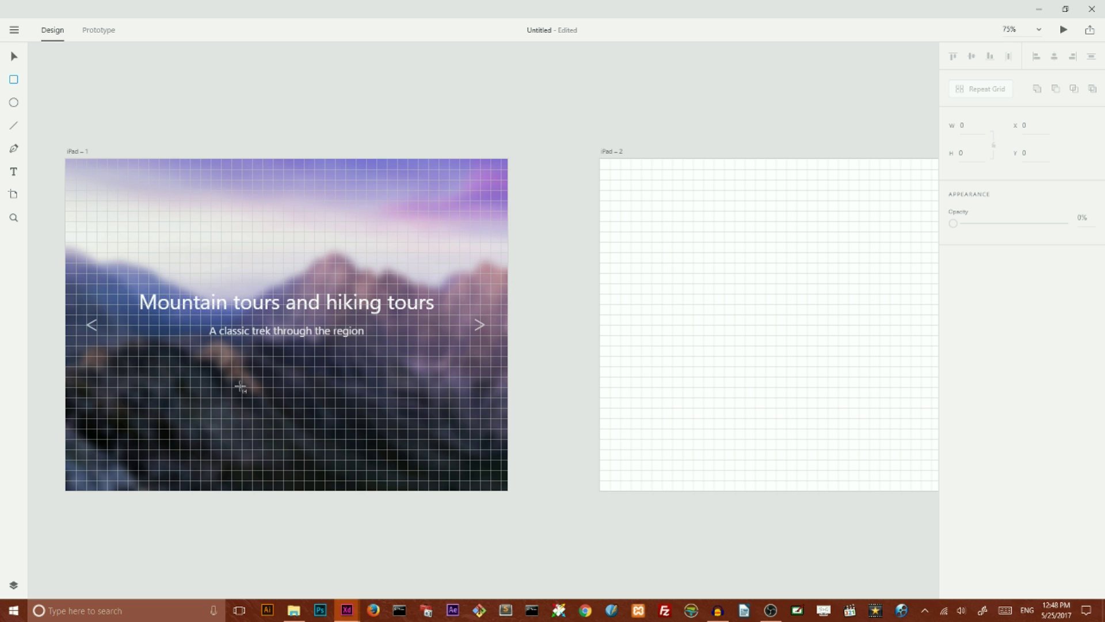
# - Draw a rectangle below the subtitle and round it into a shorter pill shape
pyautogui.moveTo(231, 377)
pyautogui.mouseDown()
pyautogui.moveTo(264, 398)
pyautogui.moveTo(317, 406)
pyautogui.mouseUp()
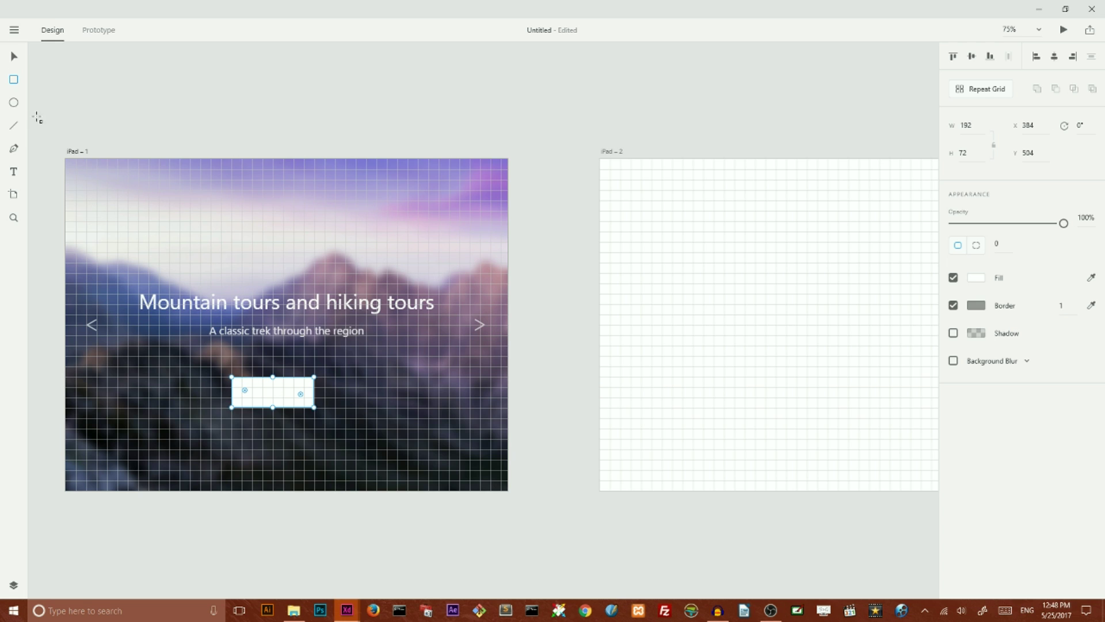
pyautogui.moveTo(1000, 242); pyautogui.dragTo(992, 229)
pyautogui.moveTo(967, 183); pyautogui.dragTo(908, 124)
pyautogui.press('v')
pyautogui.click(72, 101)
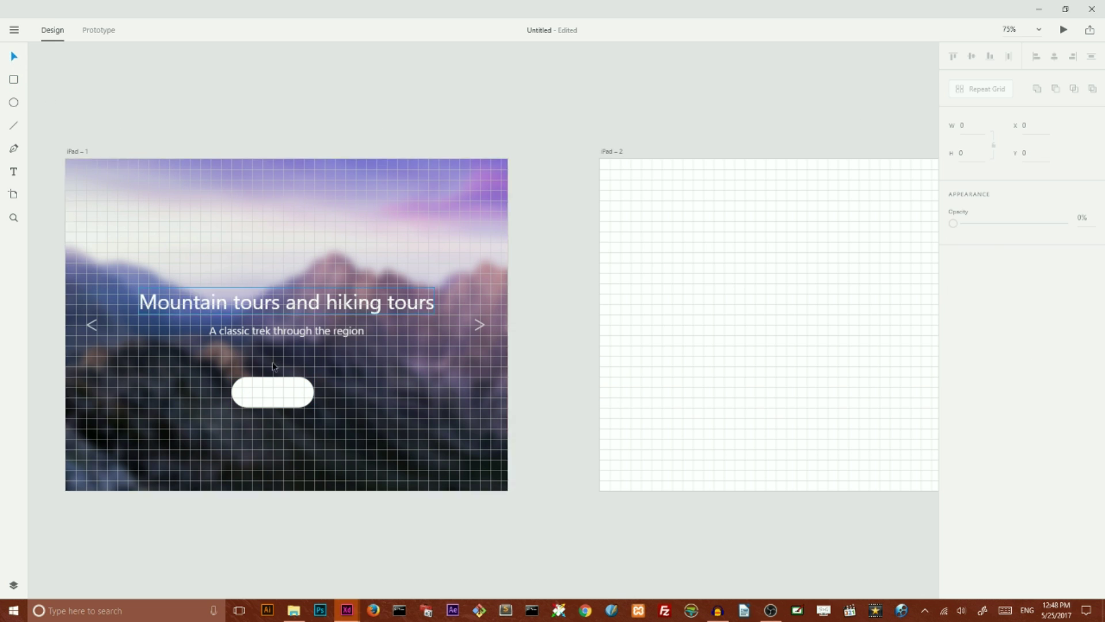
pyautogui.click(273, 401)
pyautogui.moveTo(273, 408); pyautogui.dragTo(270, 401)
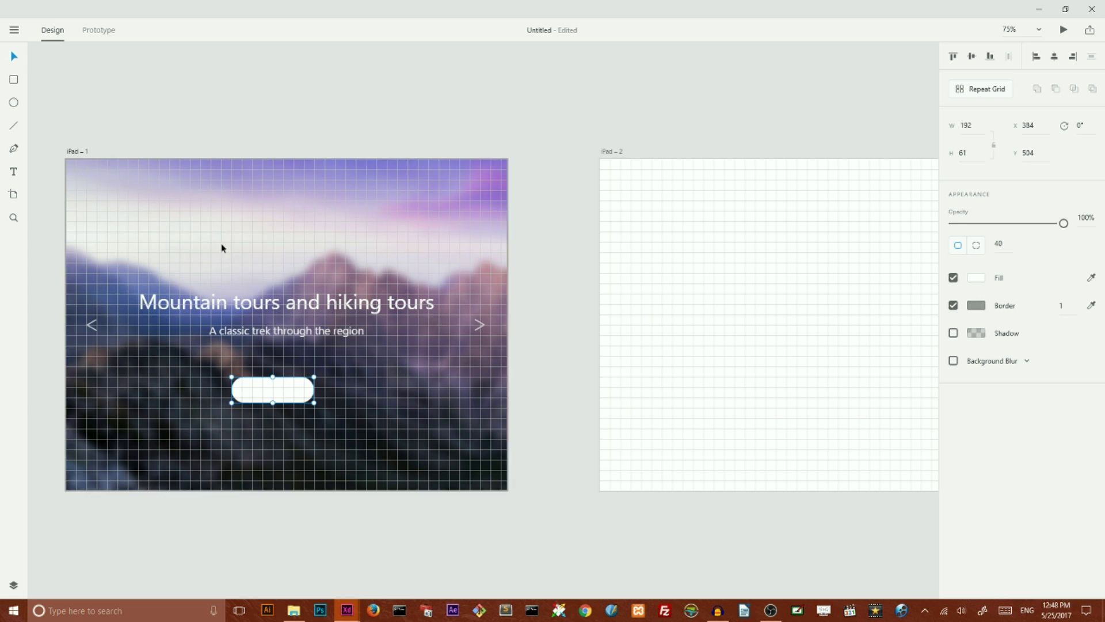
# - Fill the pill with blue sampled from the sky and centre it horizontally
pyautogui.click(1090, 278)
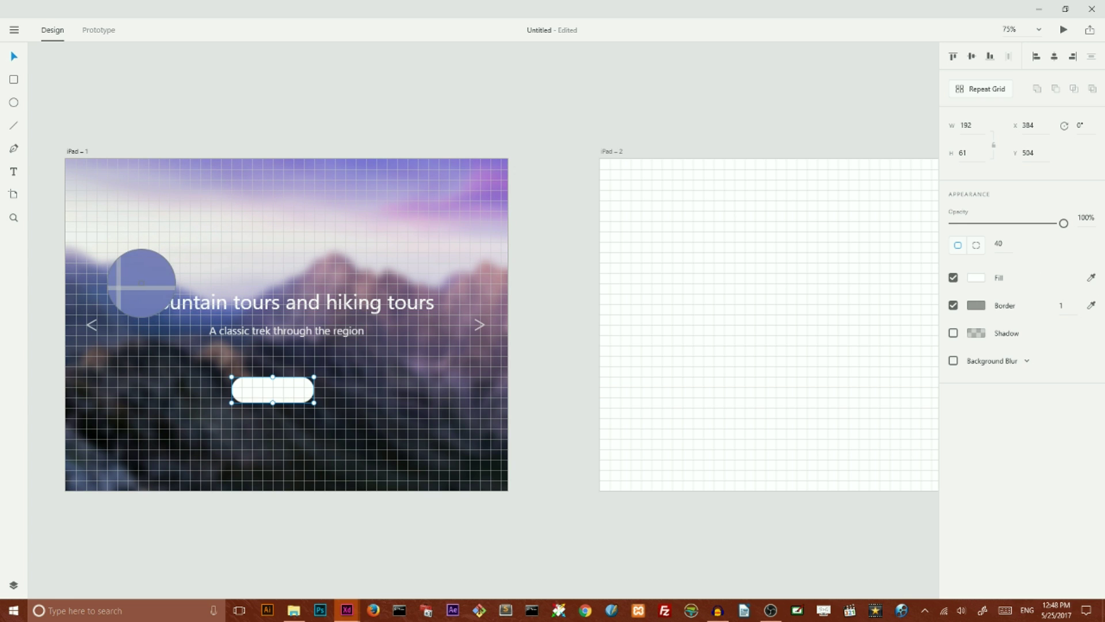
pyautogui.click(142, 278)
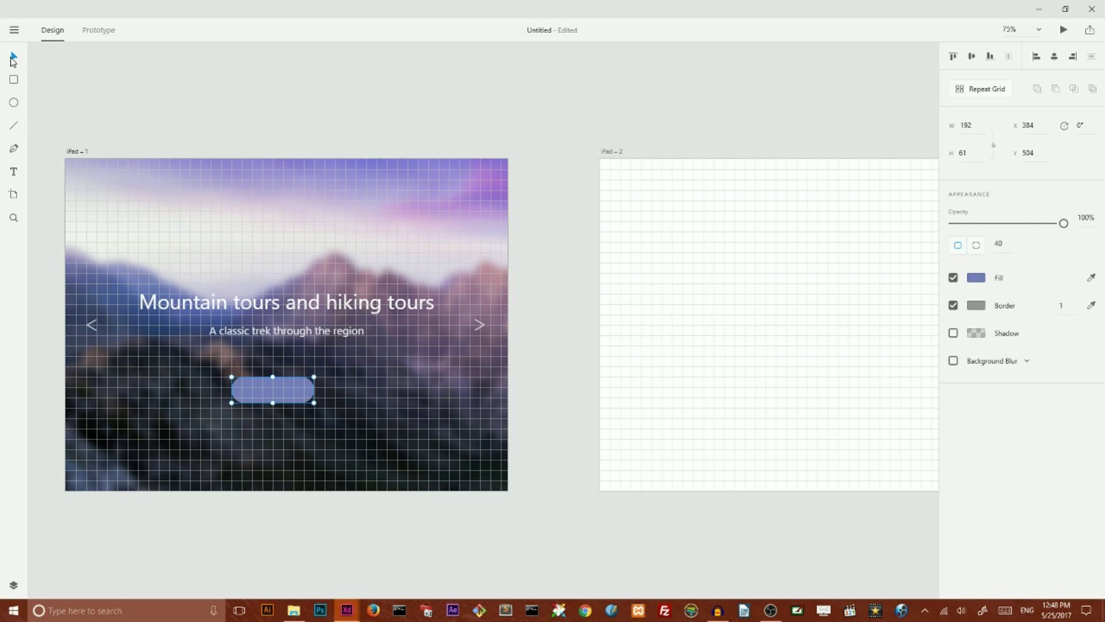
pyautogui.click(1054, 57)
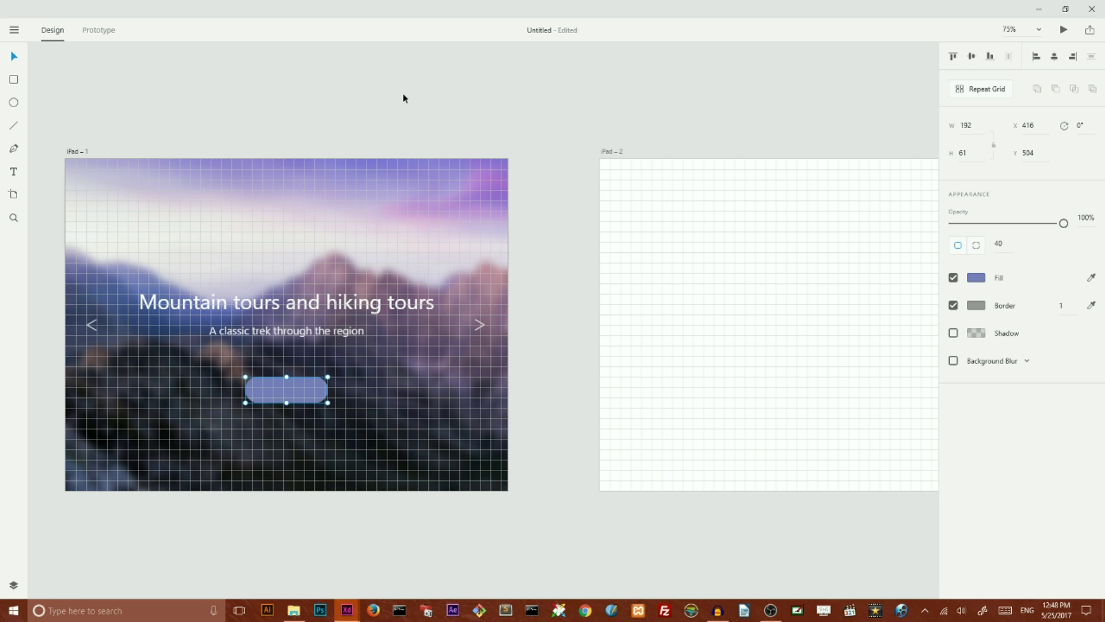
pyautogui.click(378, 99)
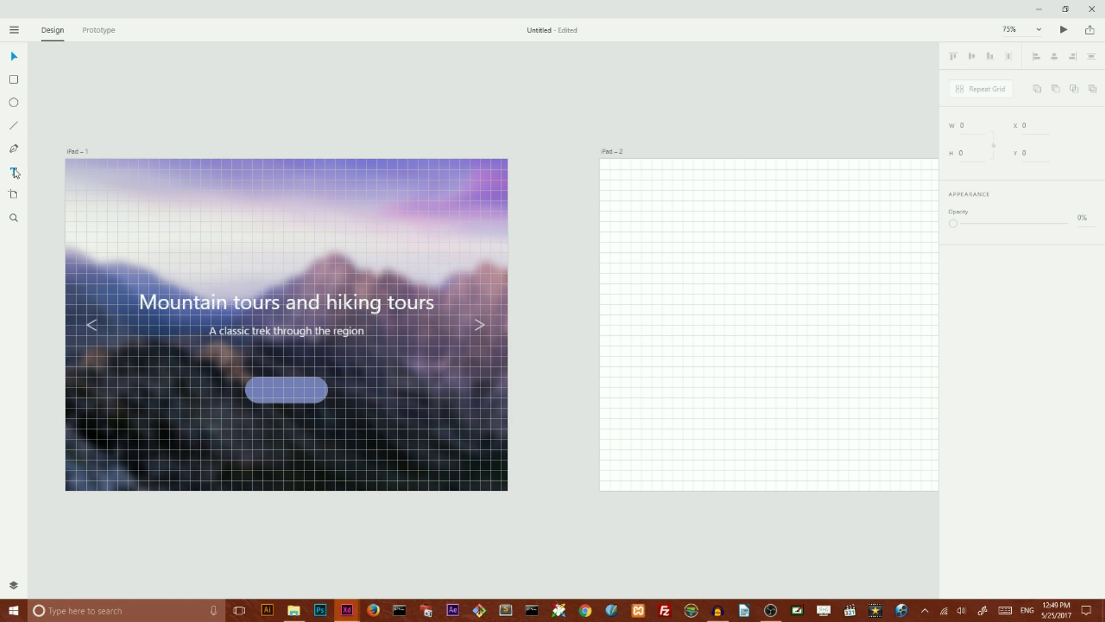
# - Type a 'Book now' label inside the pill and make it white
pyautogui.click(258, 392)
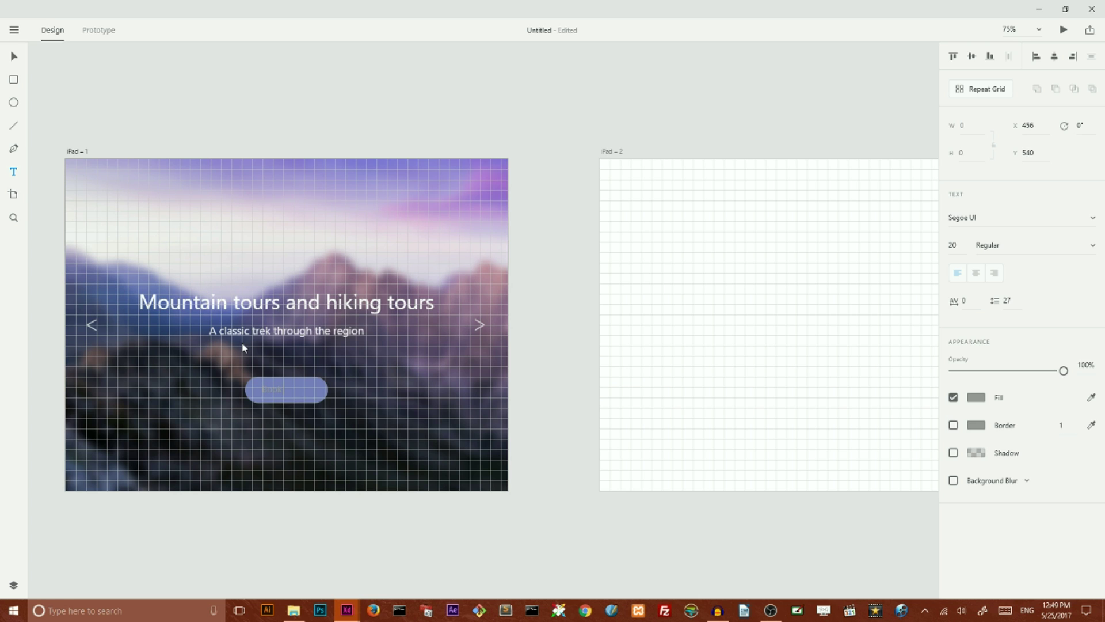
pyautogui.click(14, 57)
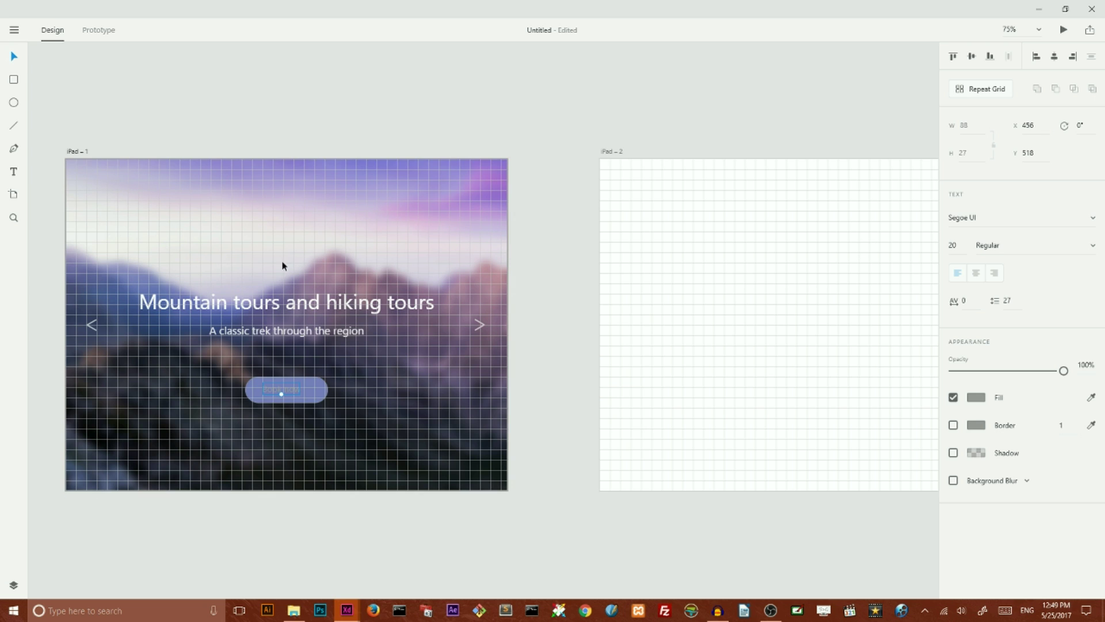
pyautogui.click(976, 397)
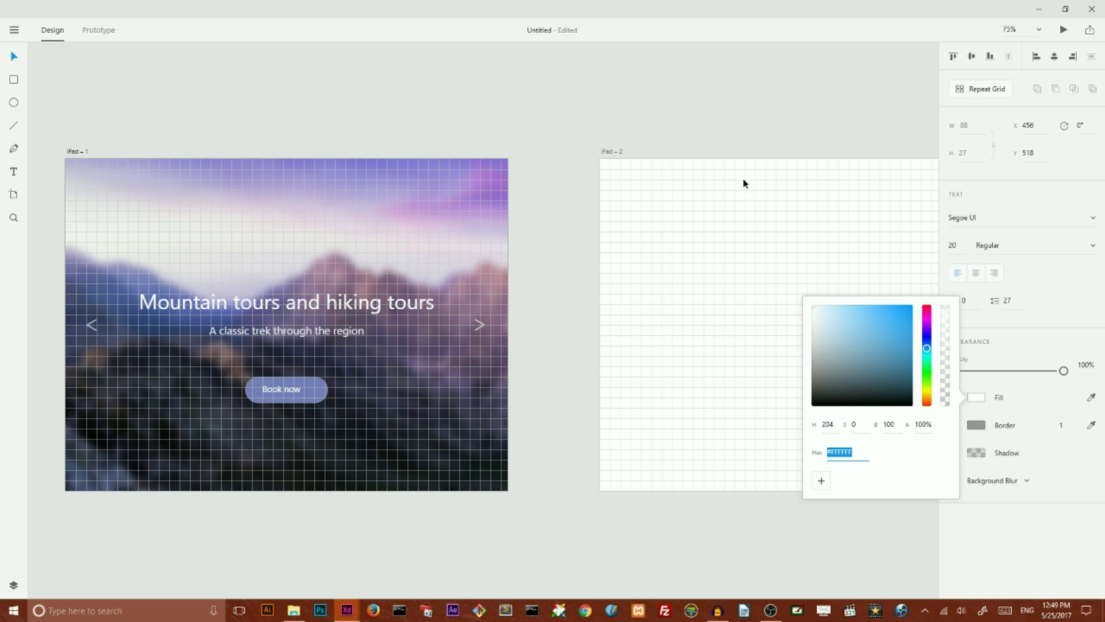
pyautogui.click(634, 96)
# - Centre the 'Book now' label on the button and enlarge it to 24 pt
pyautogui.click(283, 389)
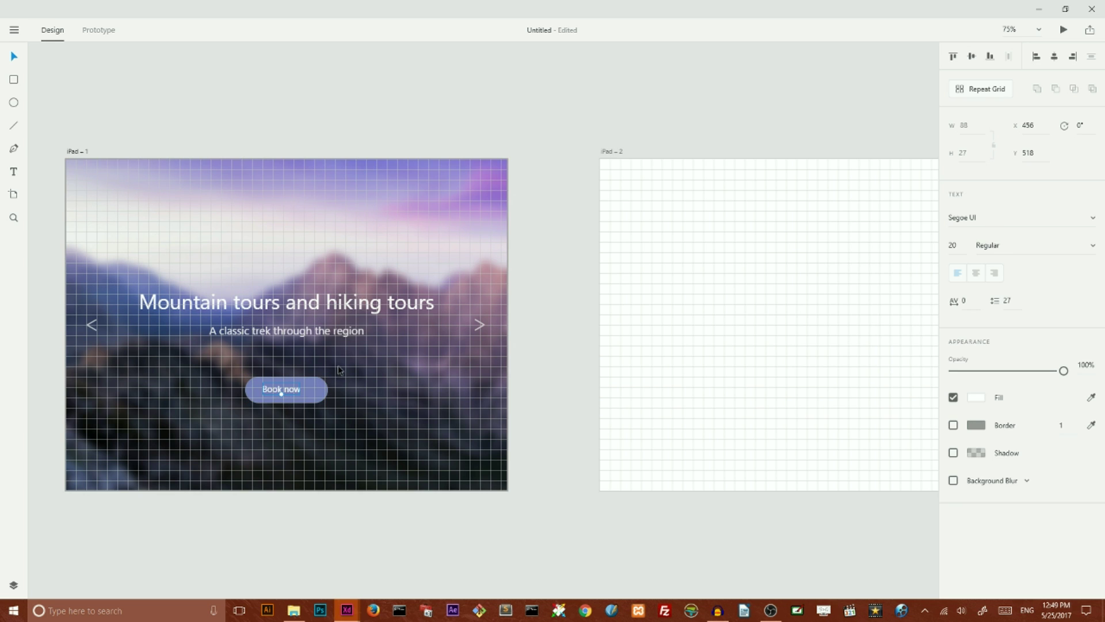
pyautogui.moveTo(337, 365); pyautogui.dragTo(363, 359)
pyautogui.click(554, 380)
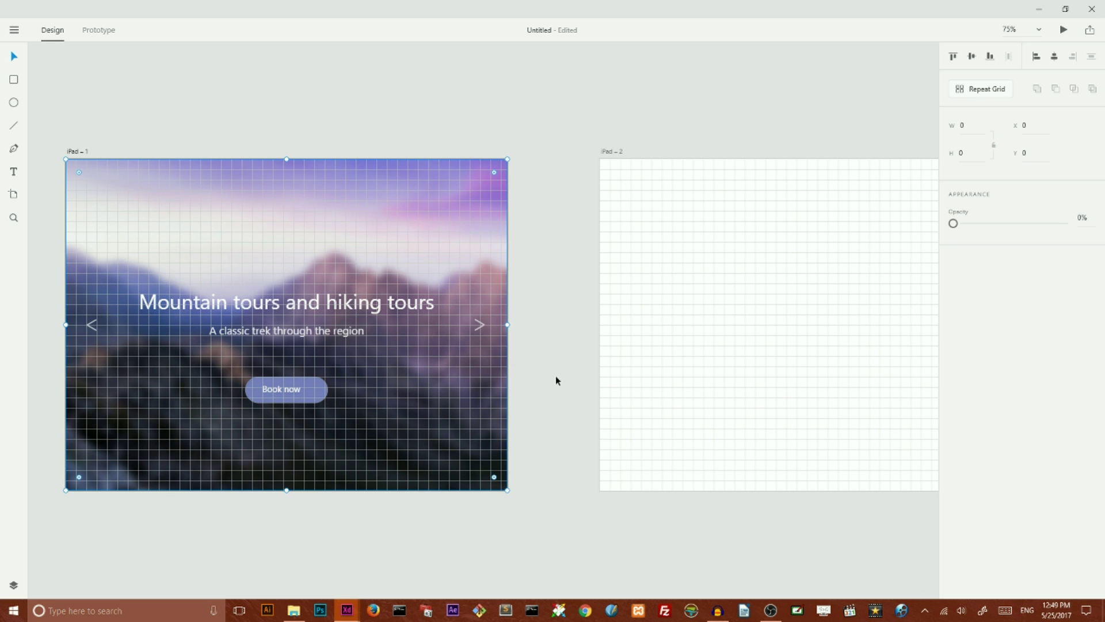
pyautogui.click(291, 392)
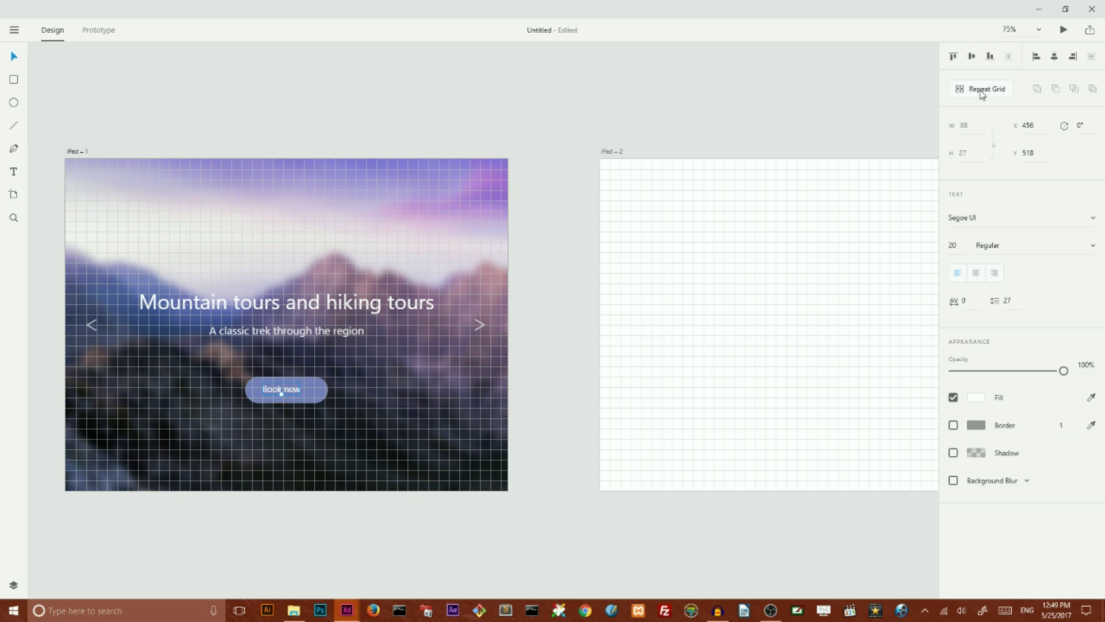
pyautogui.click(1054, 57)
pyautogui.moveTo(286, 395); pyautogui.dragTo(286, 395)
pyautogui.keyDown('shift'); pyautogui.click(326, 385); pyautogui.keyUp('shift')
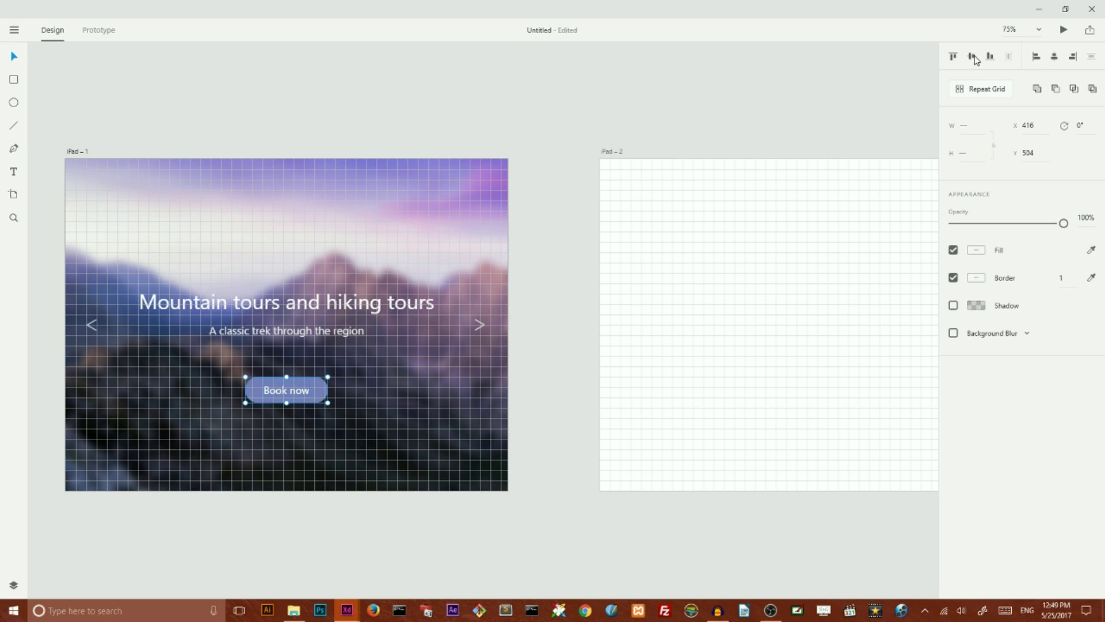
pyautogui.click(491, 113)
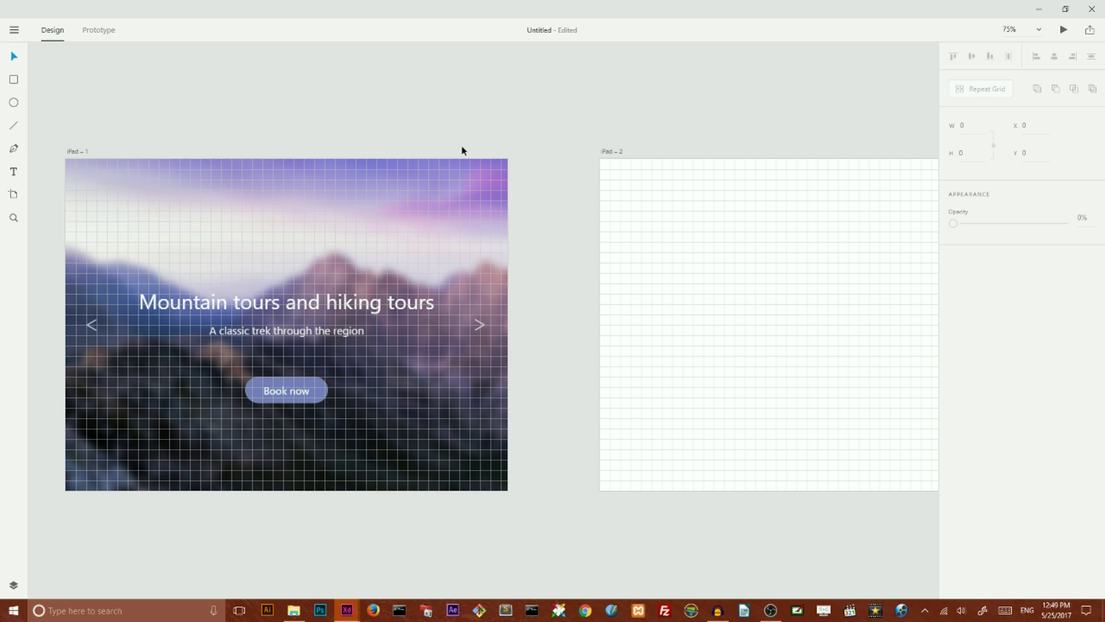
# - Give the Book now pill a drop shadow with X 0, Y 3, blur 6
pyautogui.click(326, 397)
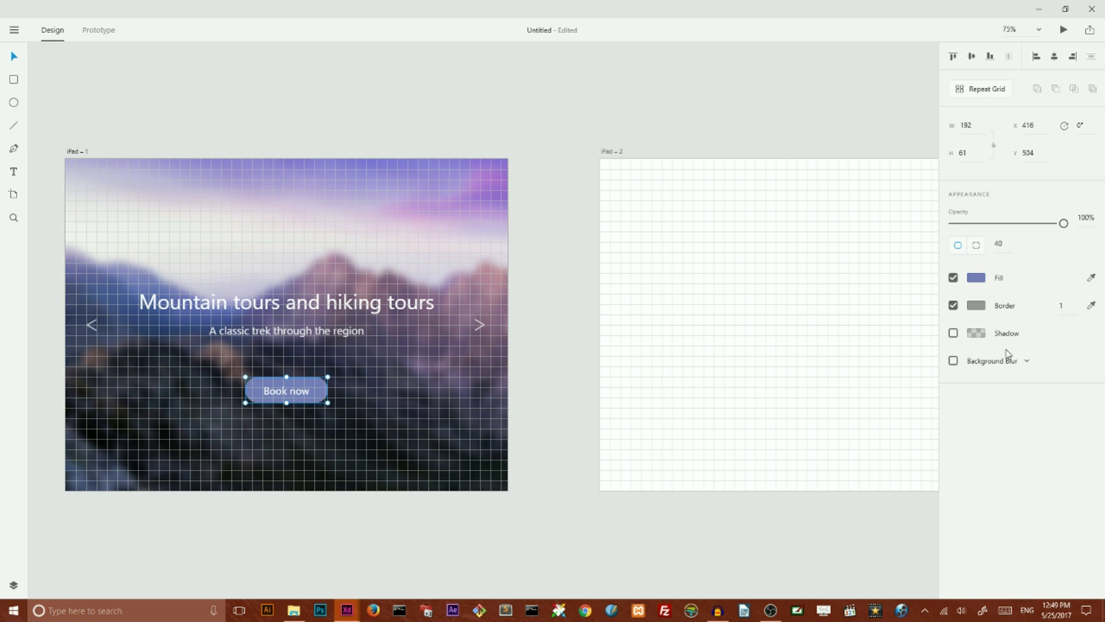
pyautogui.click(953, 334)
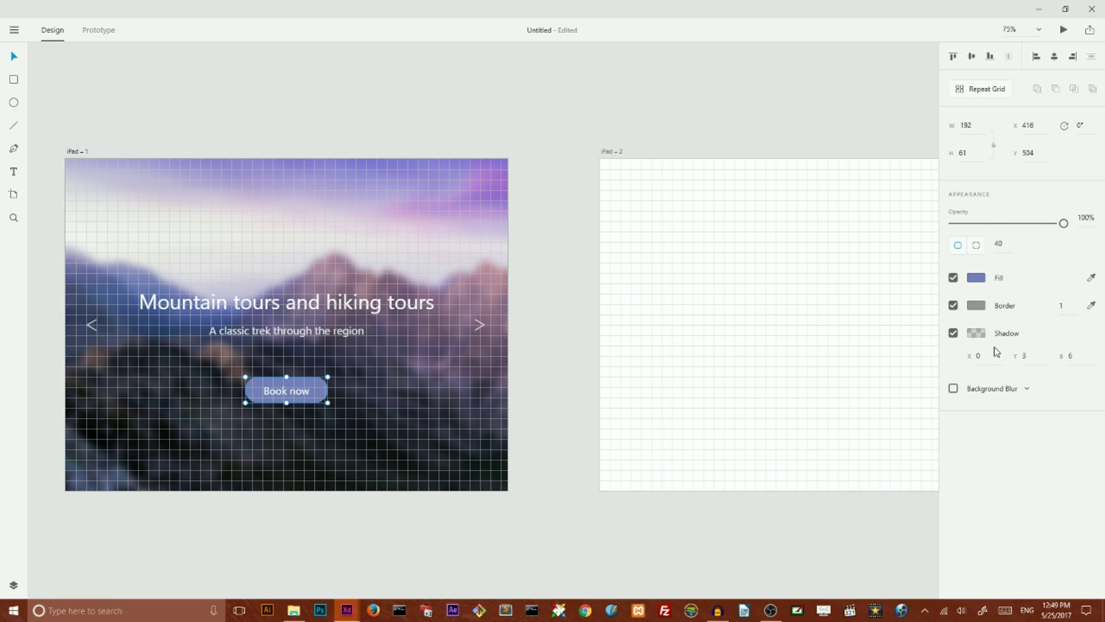
pyautogui.click(450, 104)
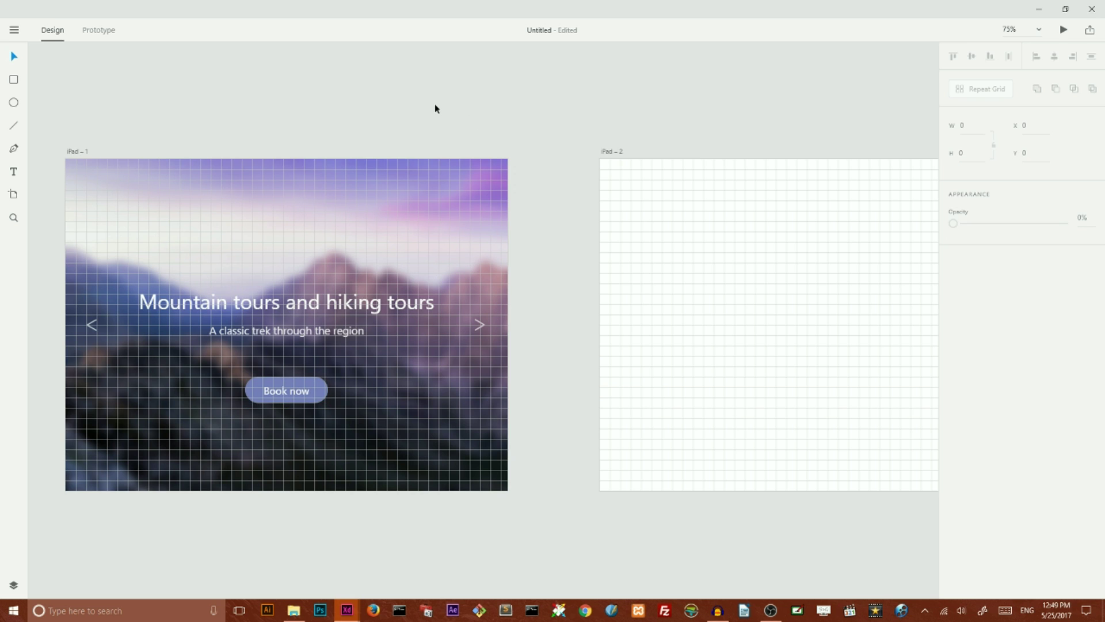
pyautogui.hotkey('ctrl', '-')
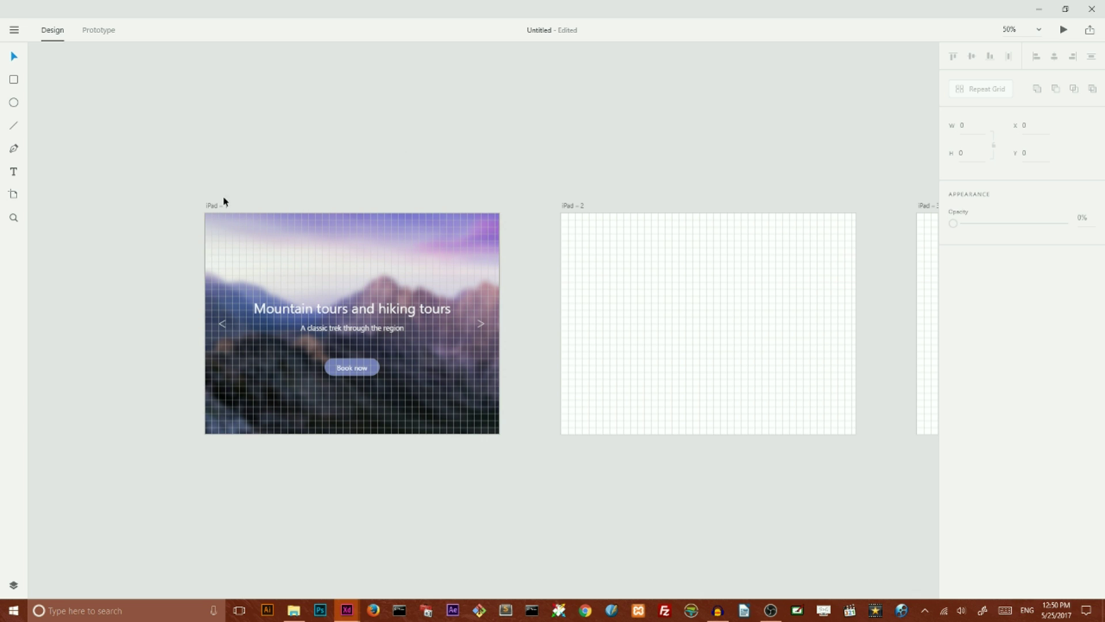
# - Unlock the iPad-1 background rectangle and select all of iPad-1's carousel content
pyautogui.moveTo(171, 169); pyautogui.dragTo(237, 240)
pyautogui.rightClick(237, 239)
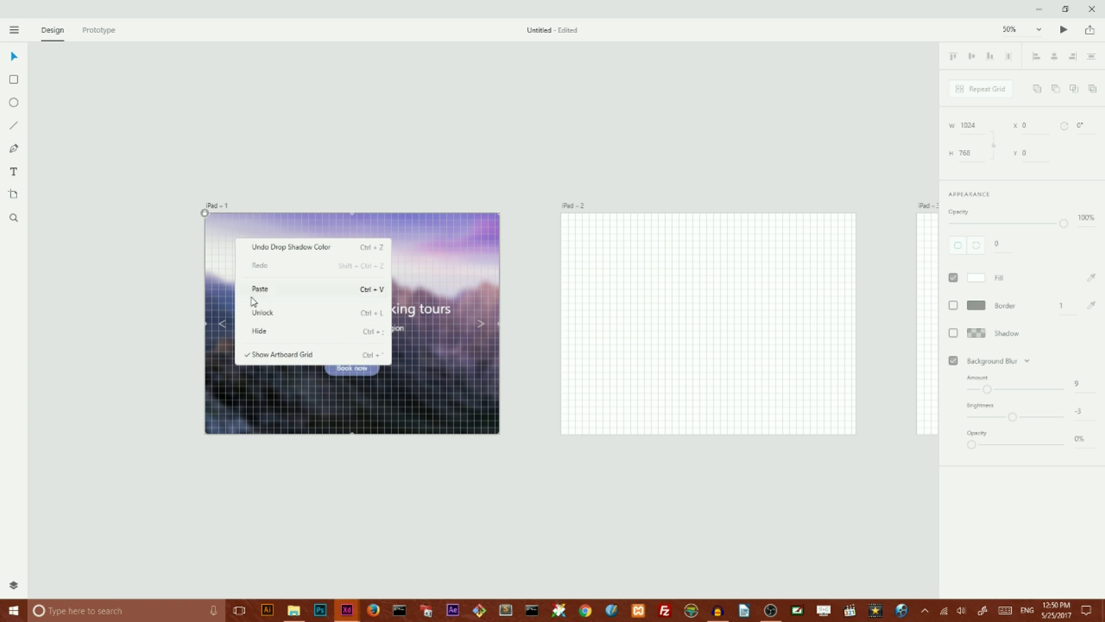
pyautogui.click(259, 311)
pyautogui.moveTo(165, 158); pyautogui.dragTo(520, 497)
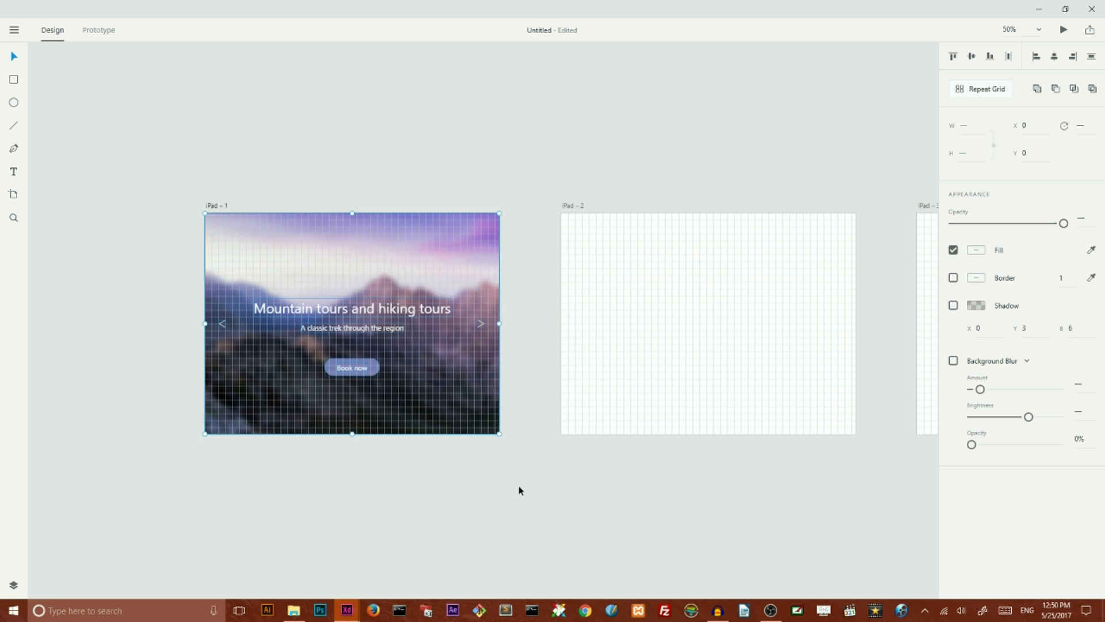
# - Turn the carousel into a Repeat Grid extended across iPad-2 and iPad-3
pyautogui.click(982, 89)
pyautogui.moveTo(499, 320); pyautogui.dragTo(885, 346)
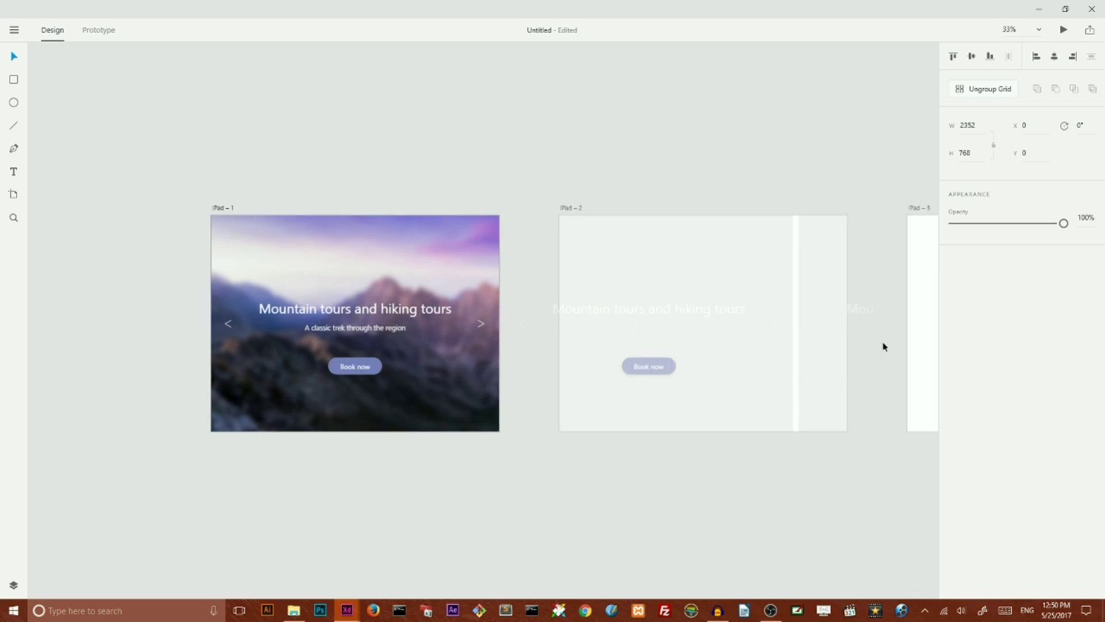
pyautogui.hotkey('ctrl', '-')
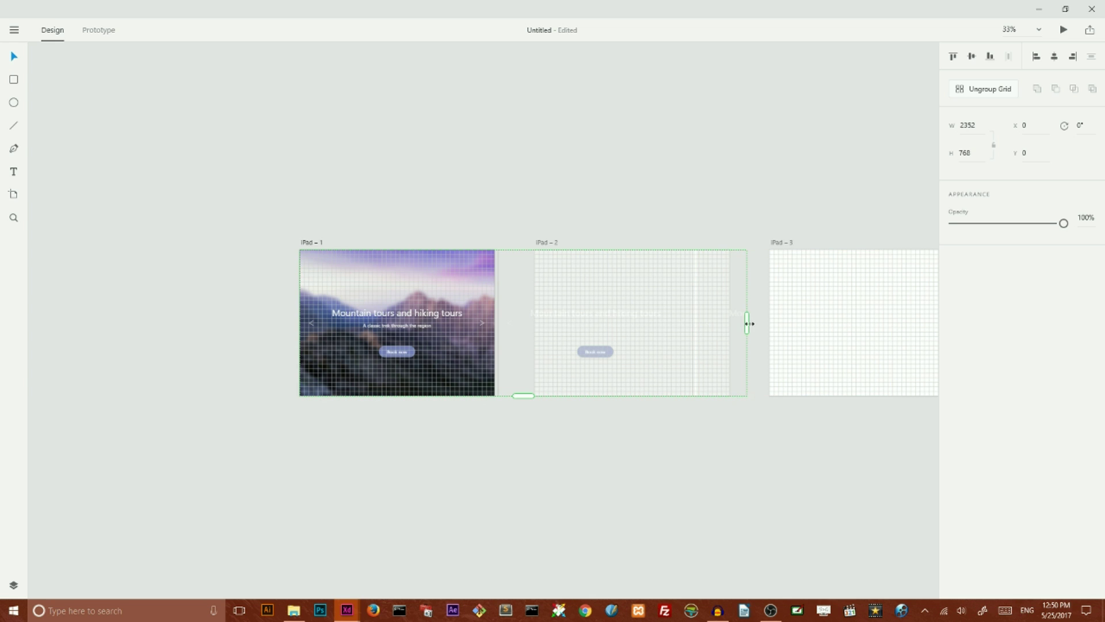
pyautogui.moveTo(747, 322); pyautogui.dragTo(894, 323)
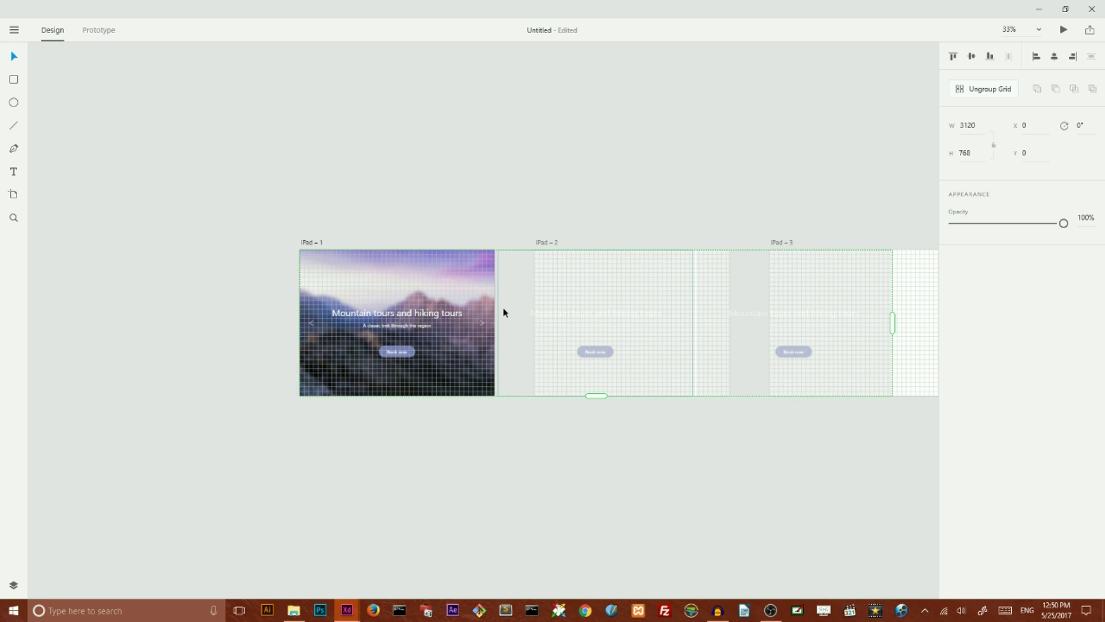
# - Adjust the grid gap to match the artboard spacing, then ungroup the grid
pyautogui.moveTo(497, 304); pyautogui.dragTo(533, 304)
pyautogui.hotkey('ctrl', '=')
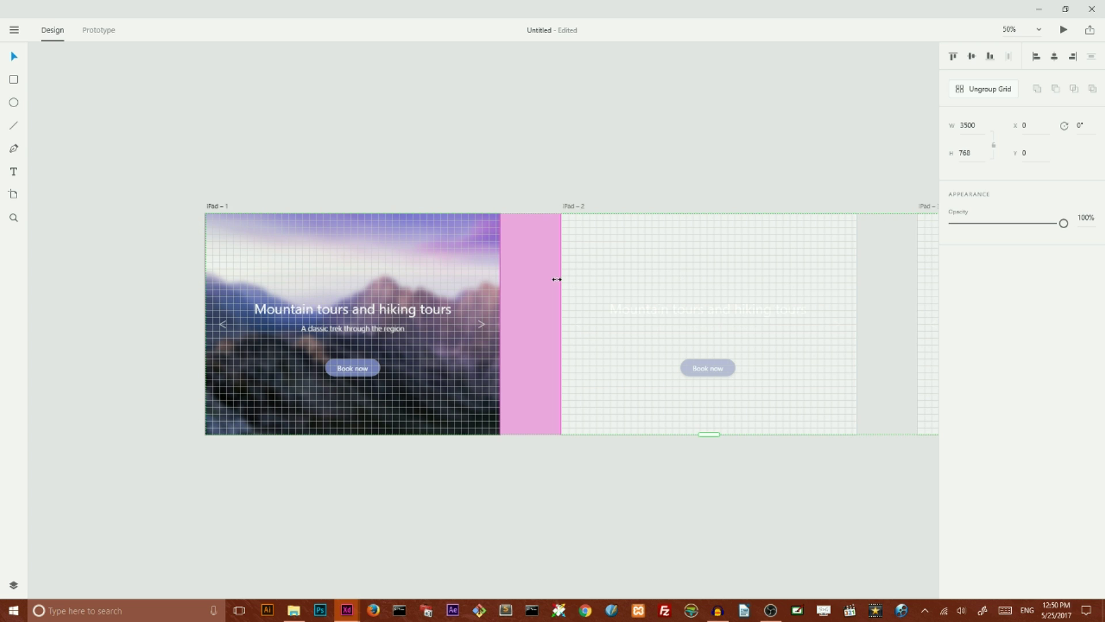
pyautogui.moveTo(556, 278); pyautogui.dragTo(557, 279)
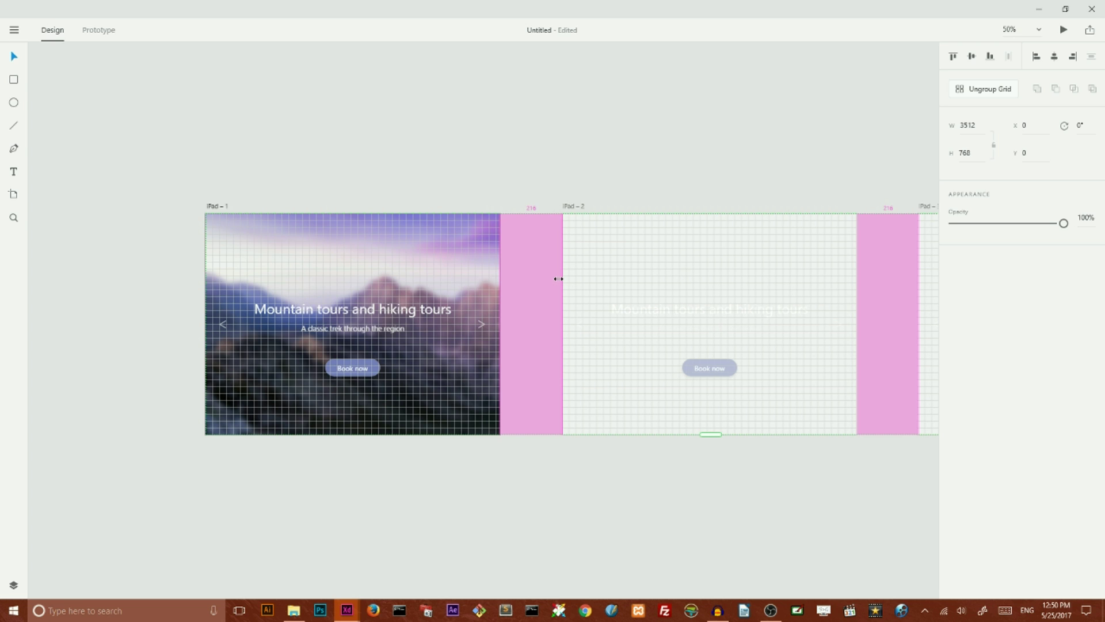
pyautogui.moveTo(558, 279); pyautogui.dragTo(557, 278)
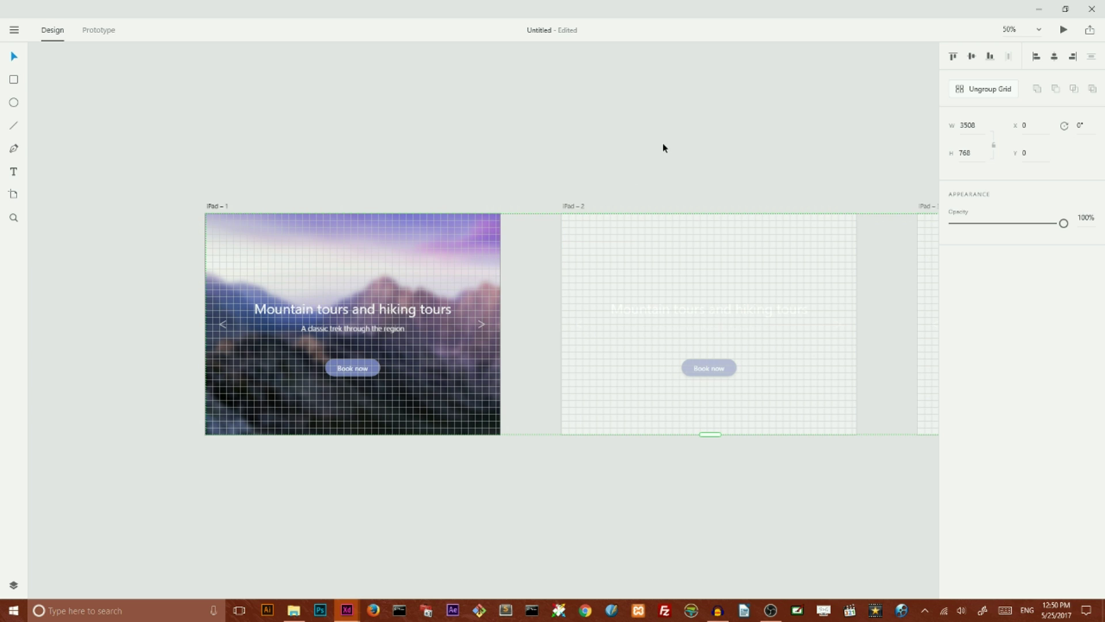
pyautogui.click(987, 91)
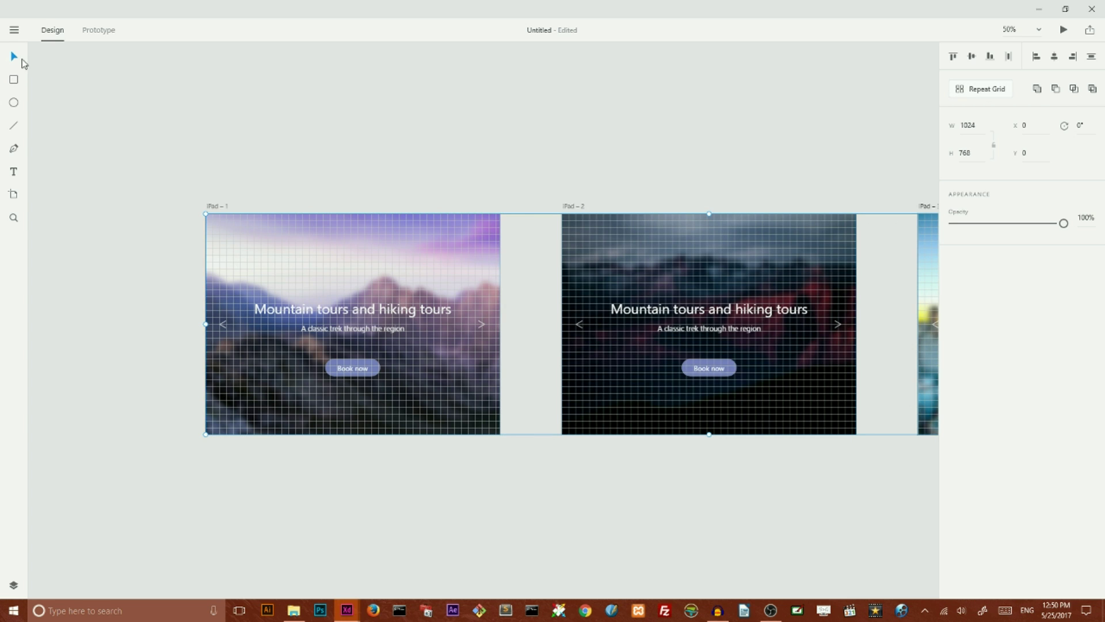
pyautogui.click(417, 134)
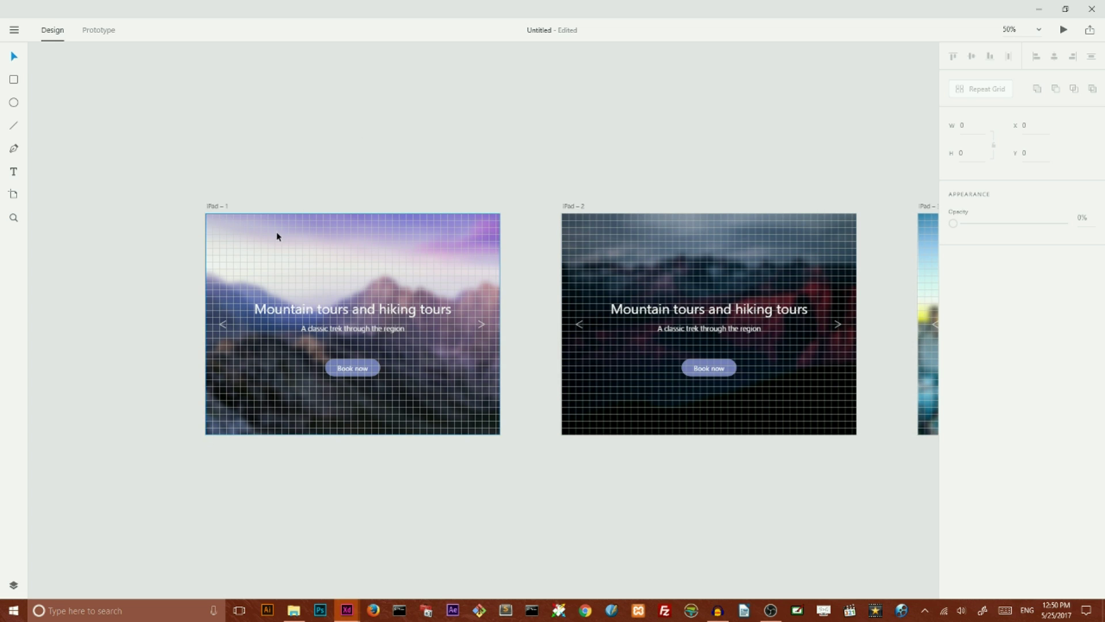
pyautogui.hotkey('ctrl', '-')
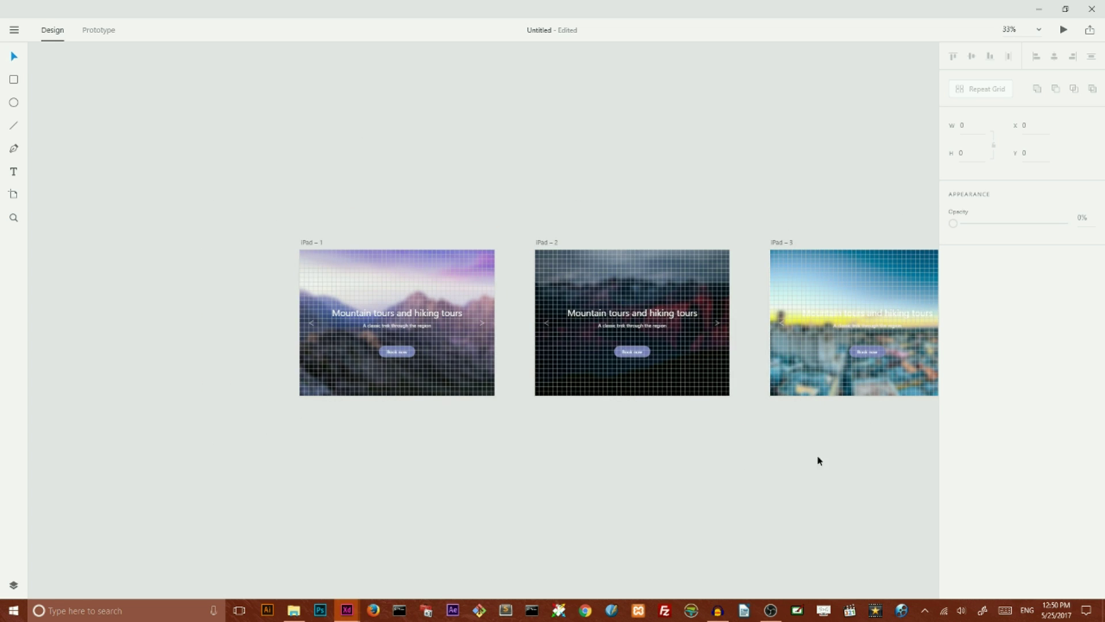
# - Change the iPad-2 heading to 'Mountain tours and skiing tours'
pyautogui.click(675, 316)
pyautogui.doubleClick(674, 315)
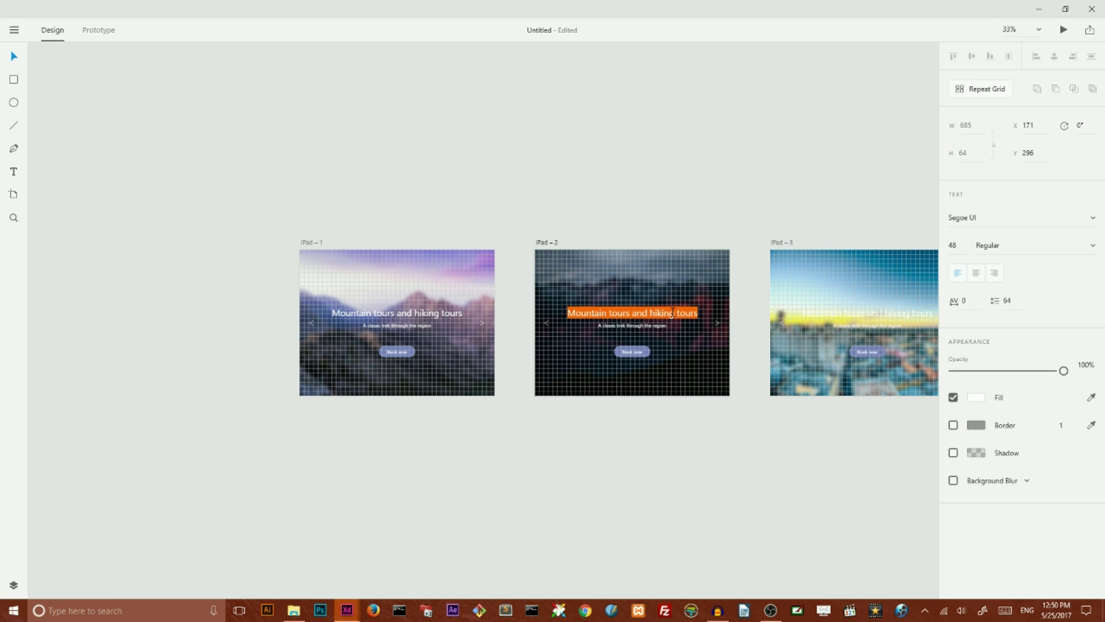
pyautogui.click(674, 316)
pyautogui.moveTo(675, 316); pyautogui.dragTo(651, 315)
pyautogui.write('skiing')
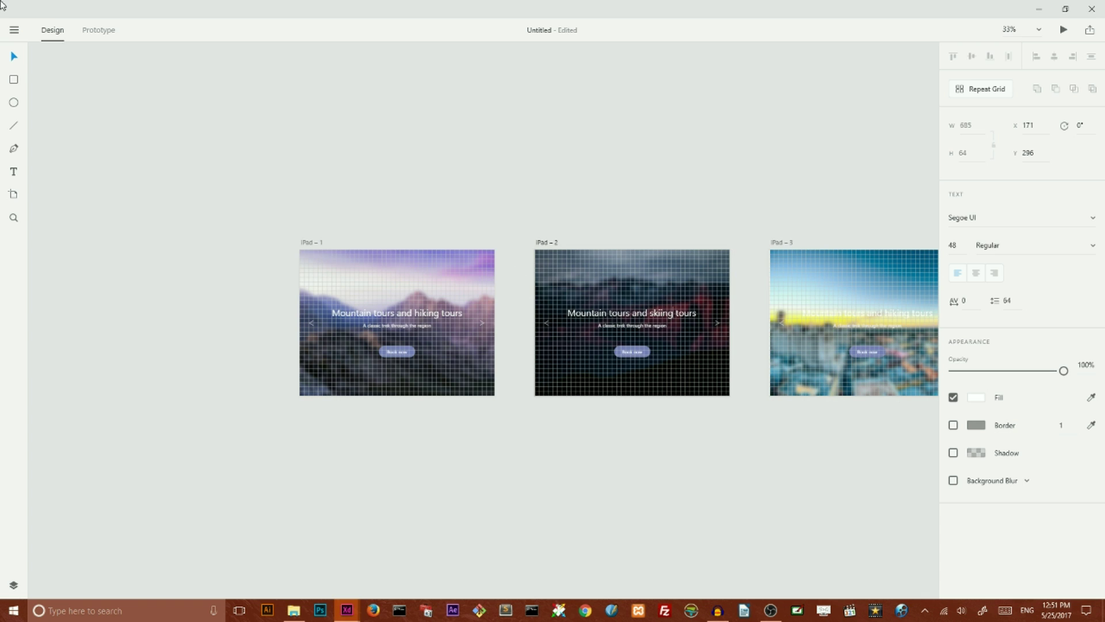
pyautogui.click(14, 56)
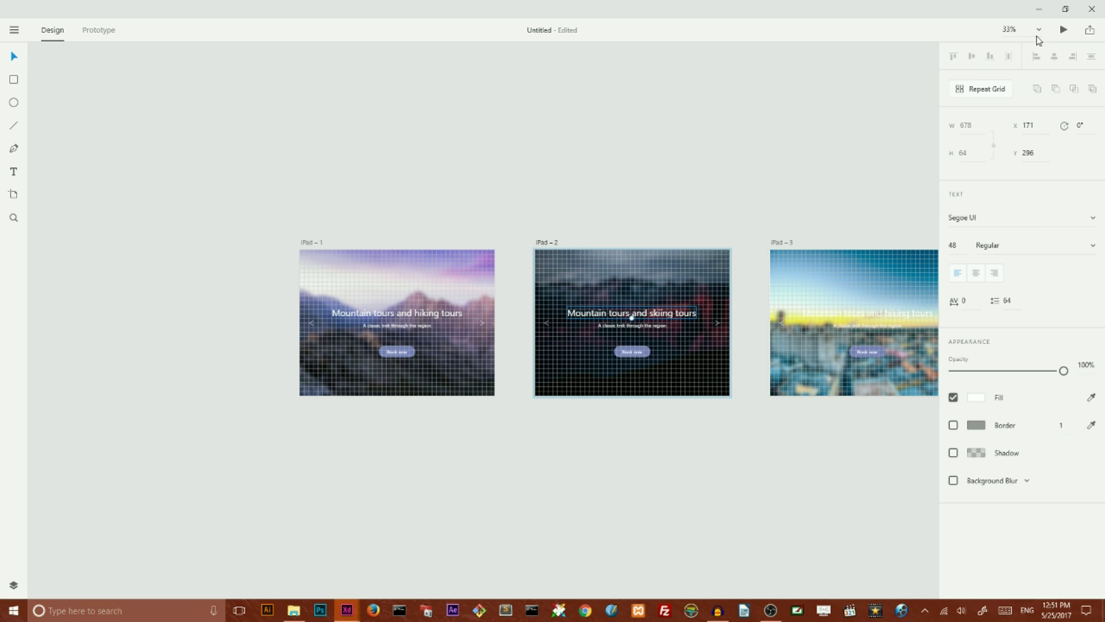
# - Ungroup the iPad-2 and iPad-3 carousel groups into separate elements
pyautogui.click(676, 314)
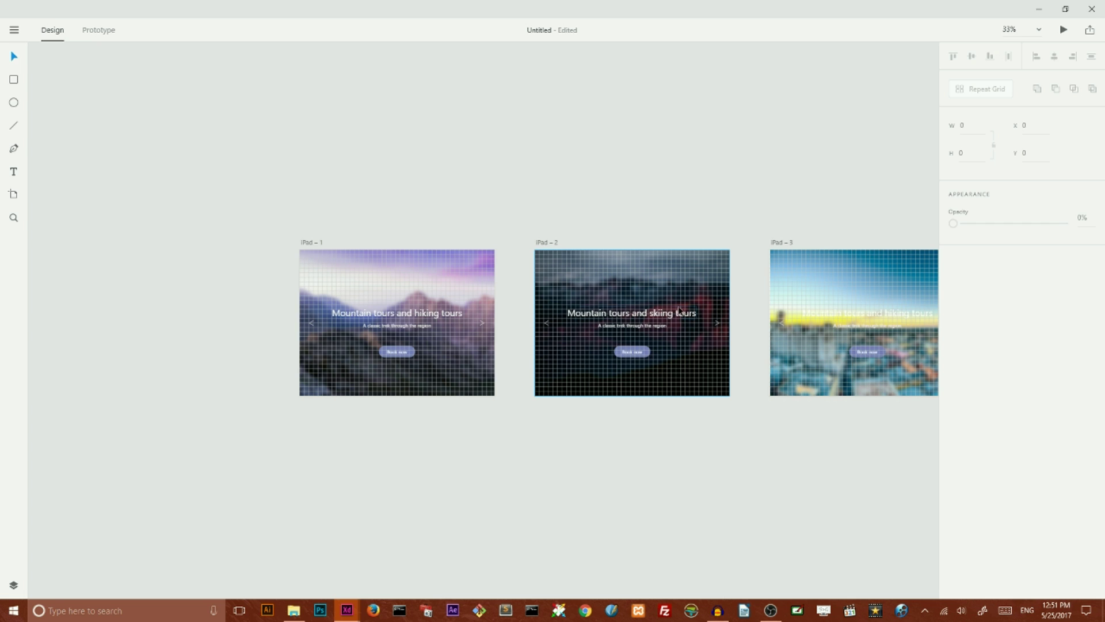
pyautogui.rightClick(655, 287)
pyautogui.click(695, 468)
pyautogui.click(598, 449)
pyautogui.click(650, 296)
pyautogui.click(866, 288)
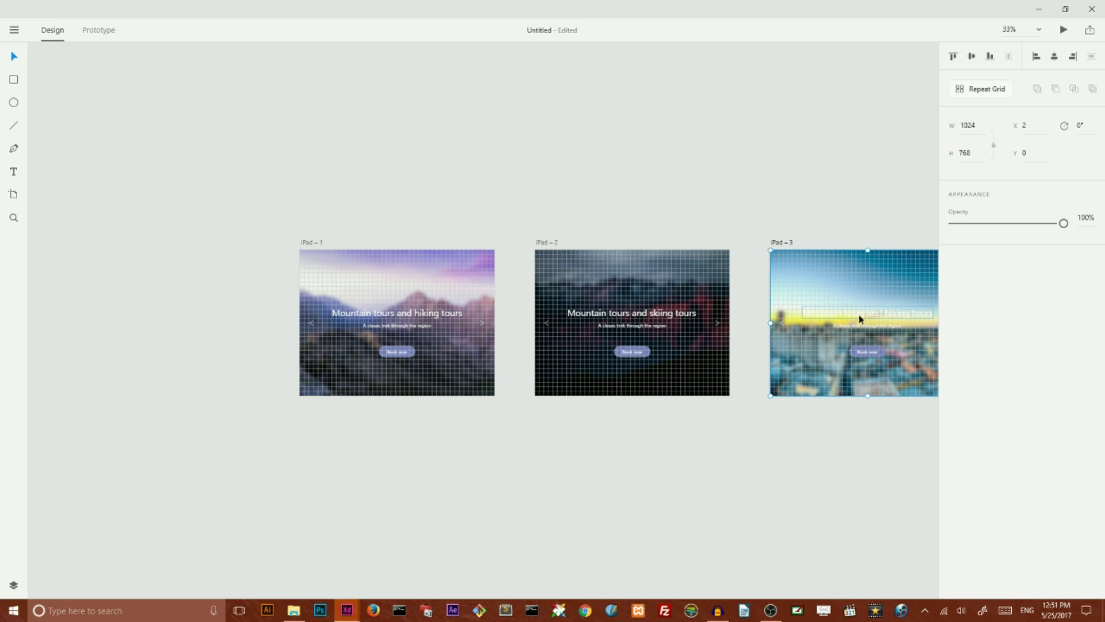
pyautogui.rightClick(862, 278)
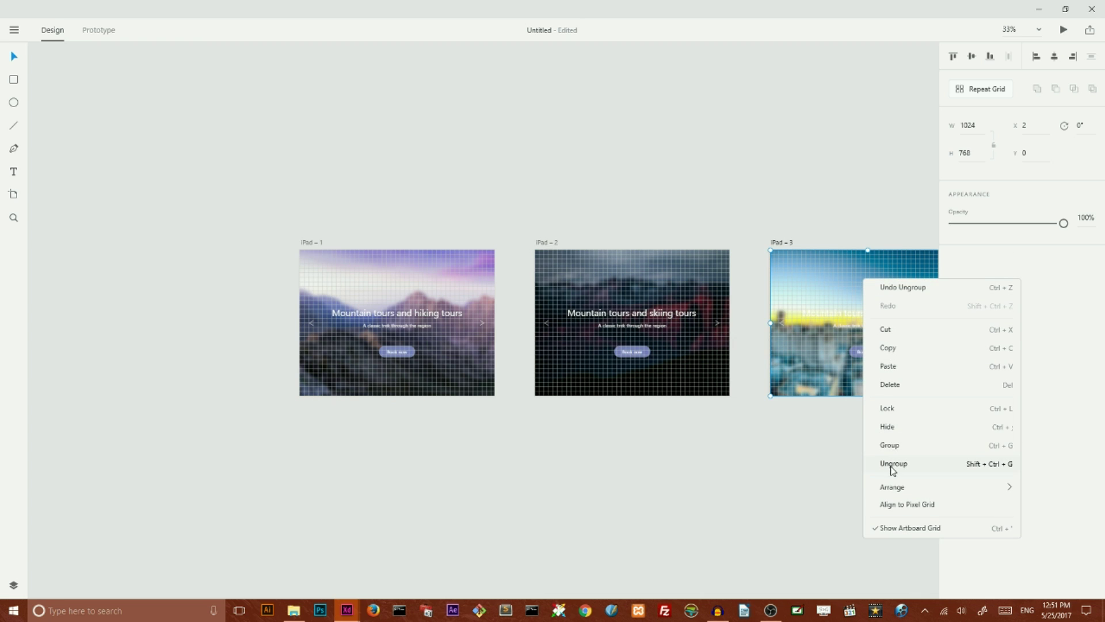
pyautogui.click(892, 466)
pyautogui.click(823, 468)
pyautogui.click(852, 270)
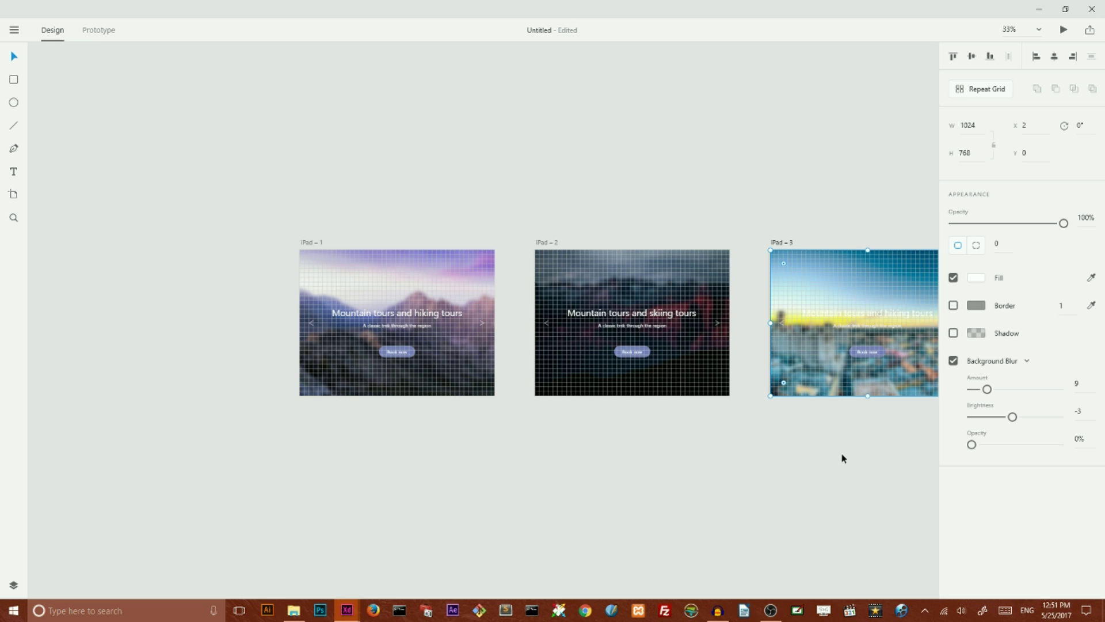
# - Darken iPad-3's blur brightness to -12 and recolour iPad-2's button dark grey from its photo
pyautogui.moveTo(1012, 417); pyautogui.dragTo(994, 421)
pyautogui.click(641, 348)
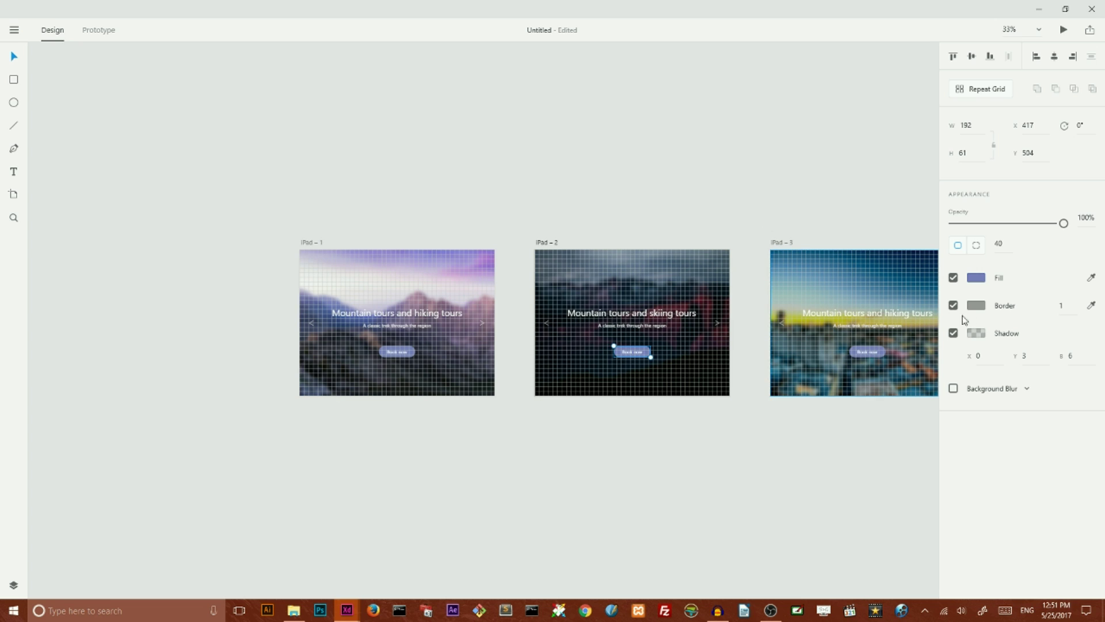
pyautogui.click(1091, 277)
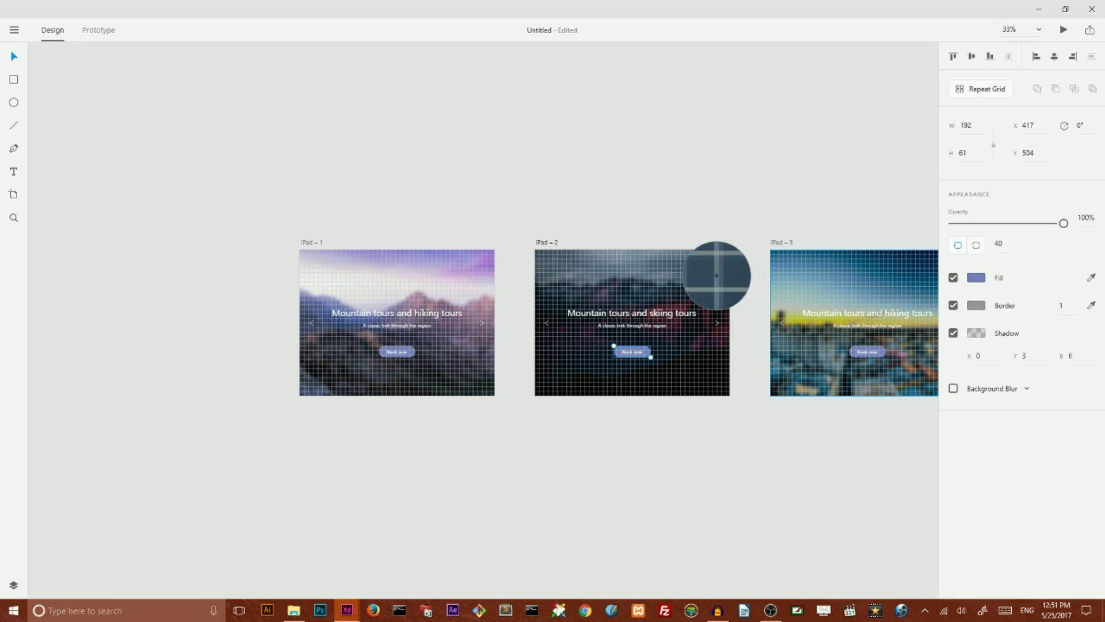
pyautogui.click(687, 276)
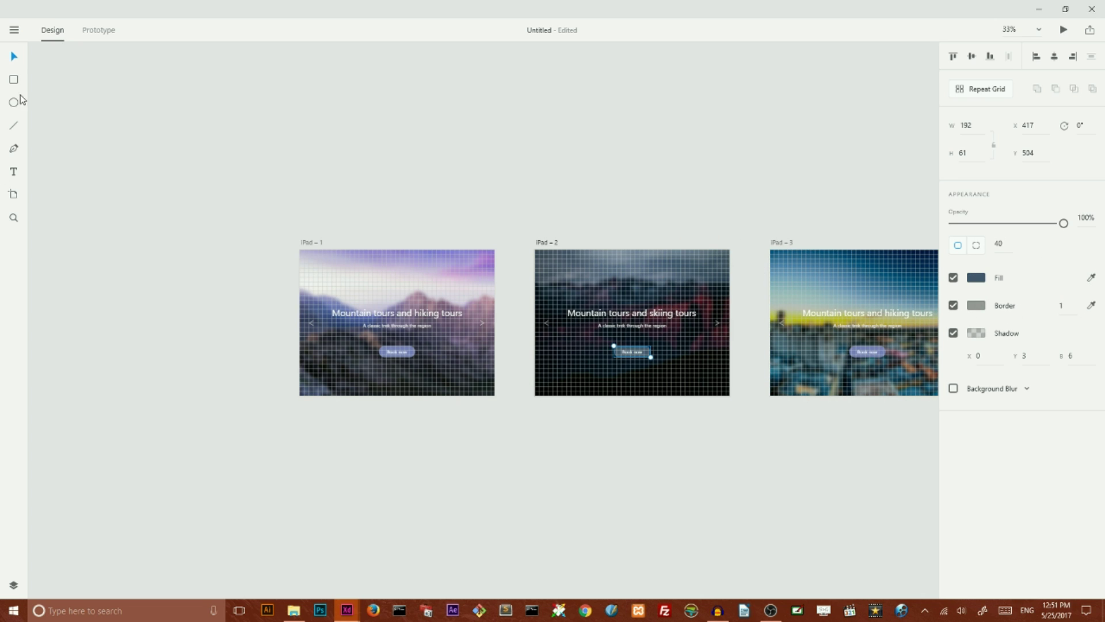
# - Recolour iPad-3's Book now button dark navy sampled from its photo
pyautogui.click(867, 351)
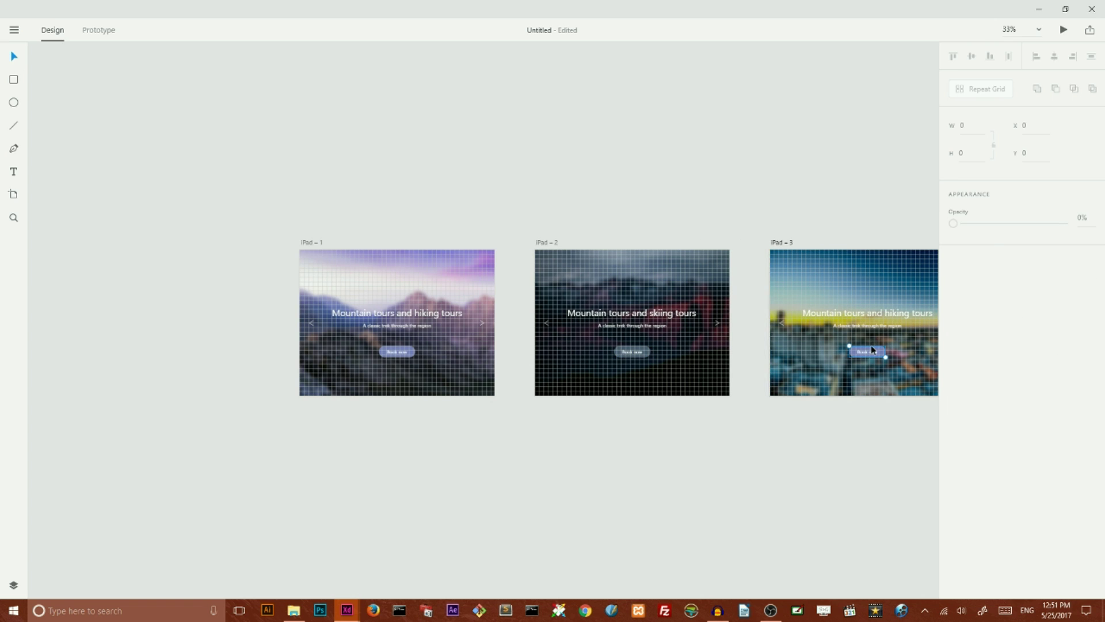
pyautogui.click(1091, 277)
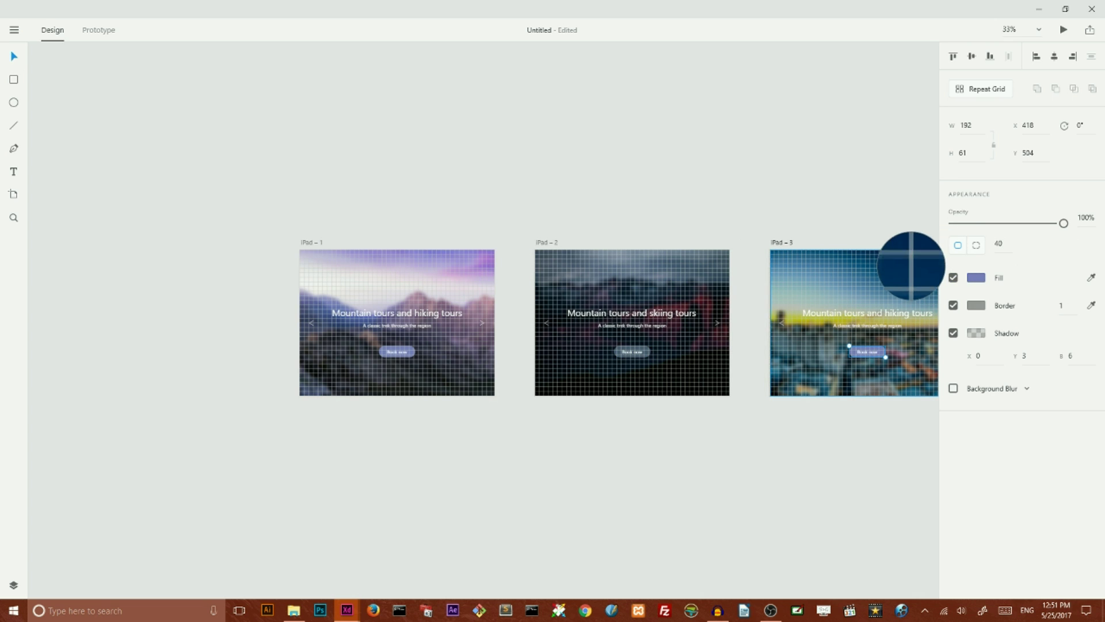
pyautogui.click(913, 270)
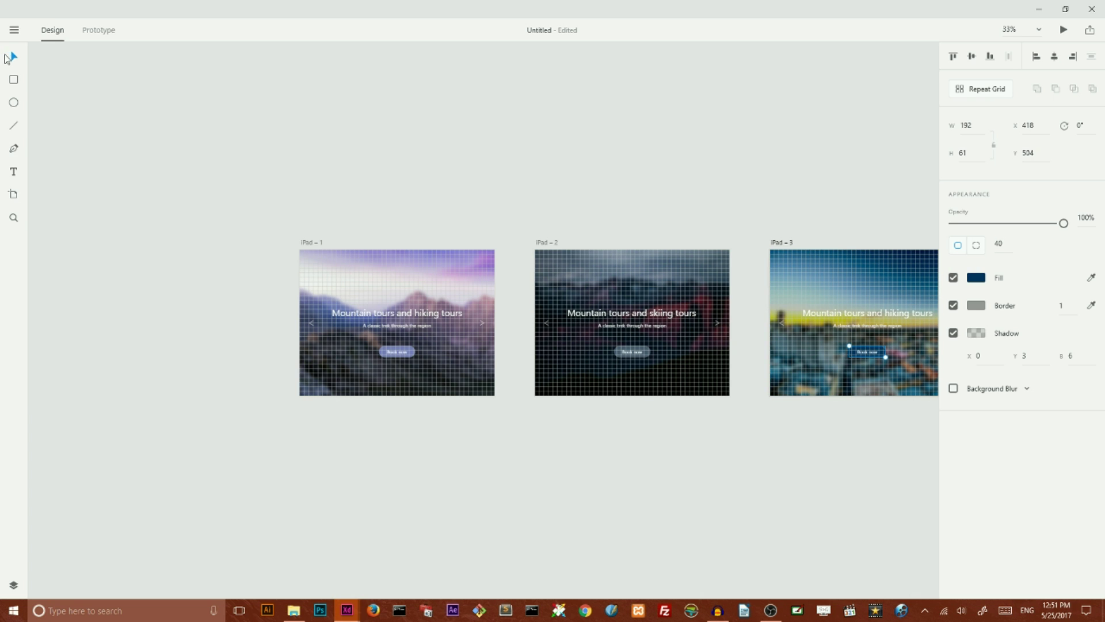
pyautogui.click(427, 120)
pyautogui.hotkey('ctrl', '-')
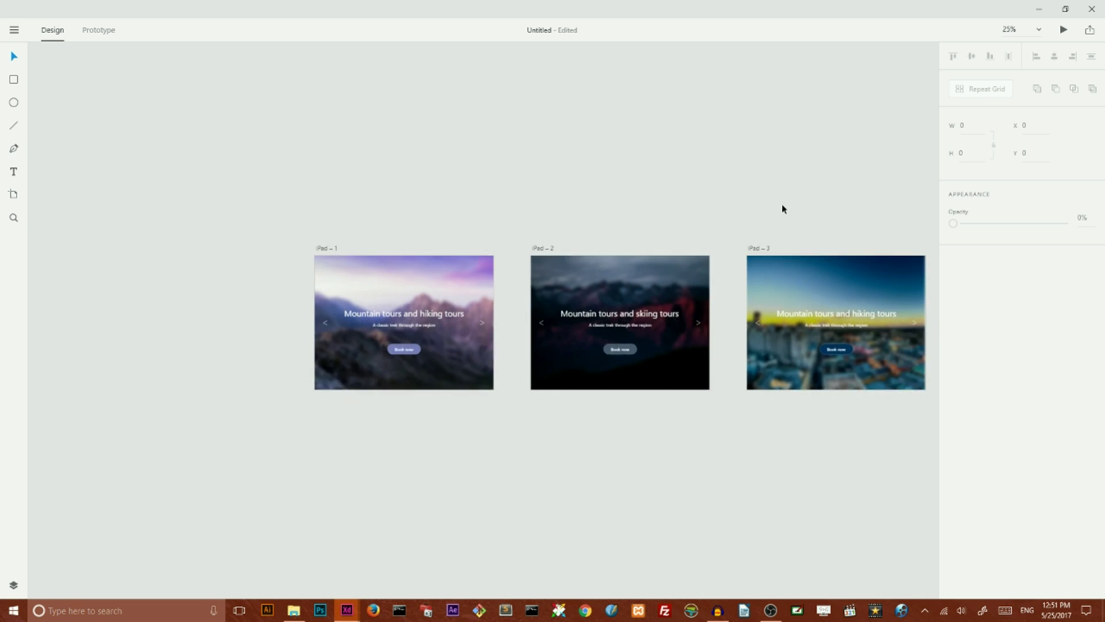
pyautogui.hotkey('ctrl', '+')
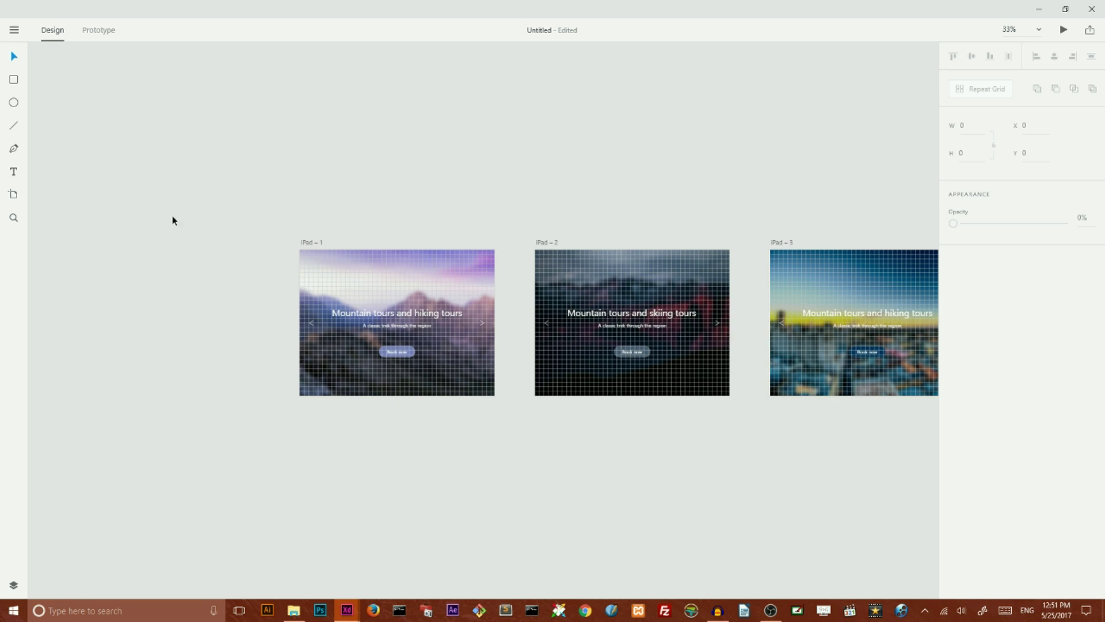
pyautogui.click(15, 217)
pyautogui.click(883, 331)
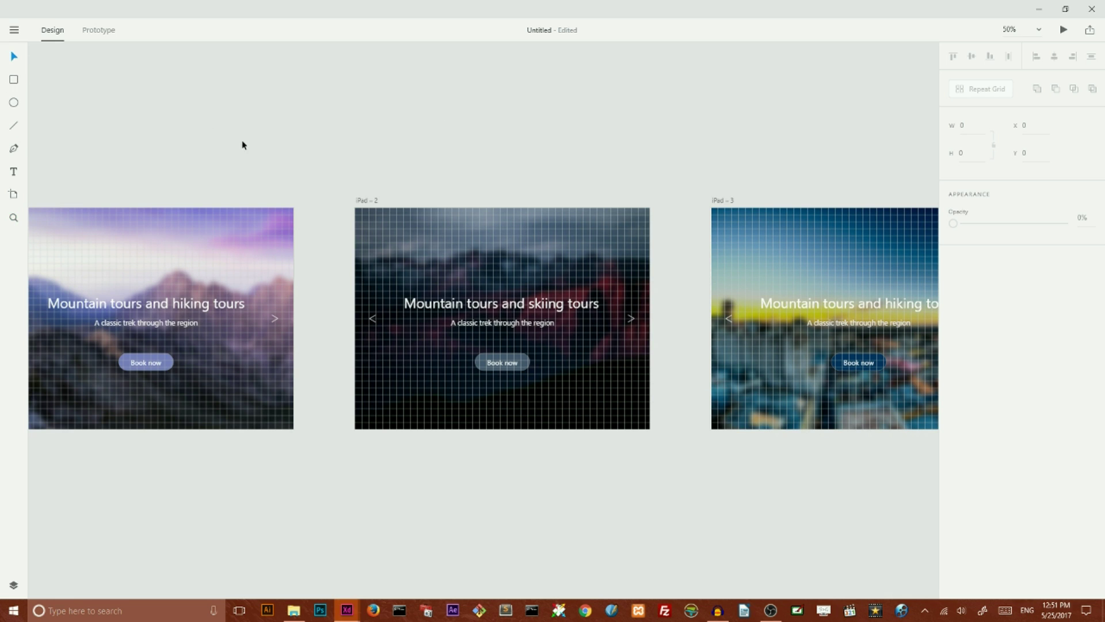
# - Set iPad-2's blur amount to 8, then ungroup iPad-1 and lower its blur amount to 5
pyautogui.click(424, 239)
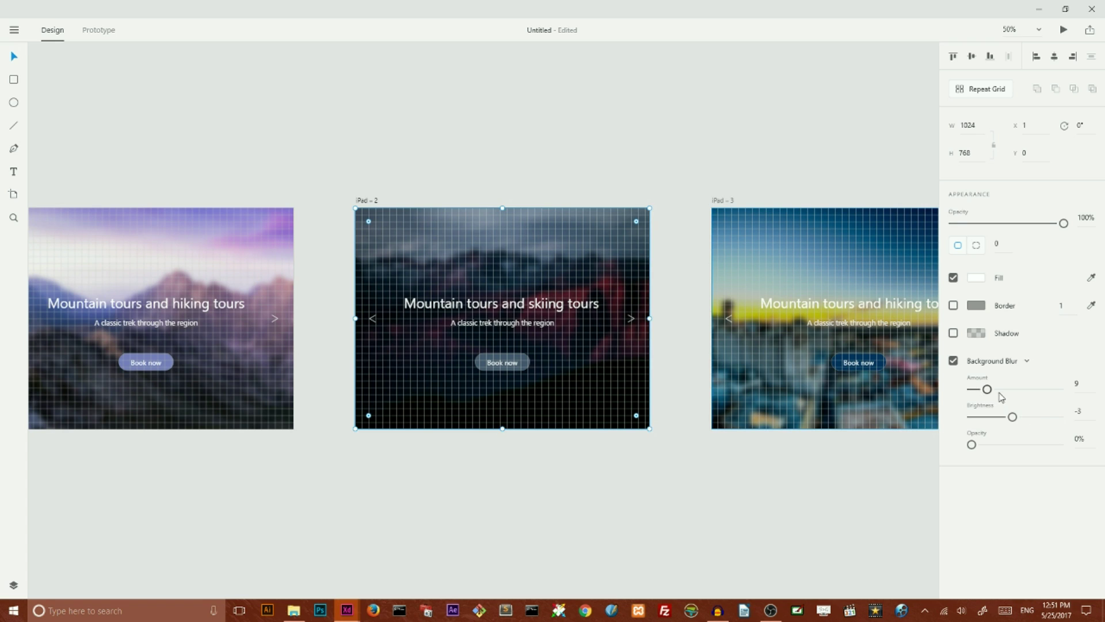
pyautogui.moveTo(987, 389); pyautogui.dragTo(969, 393)
pyautogui.click(232, 242)
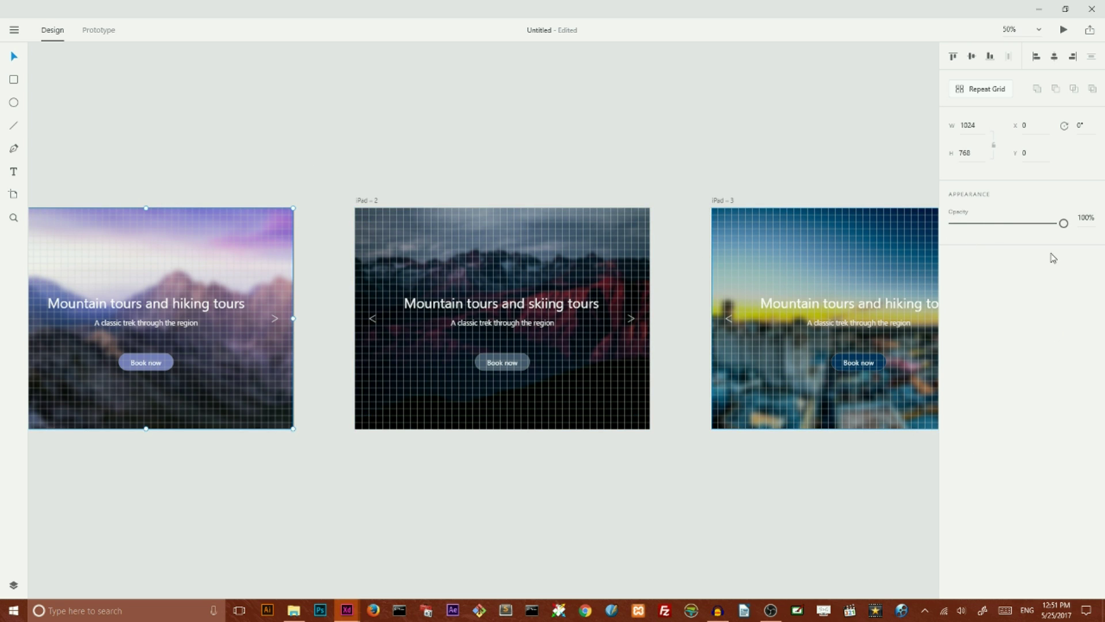
pyautogui.click(240, 202)
pyautogui.rightClick(239, 220)
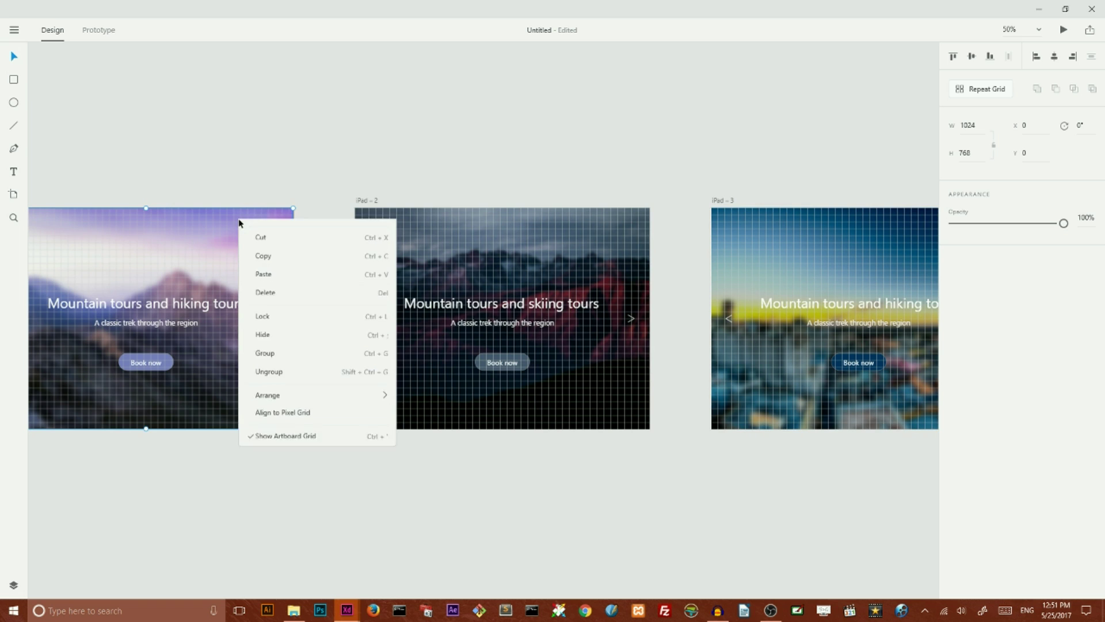
pyautogui.click(271, 403)
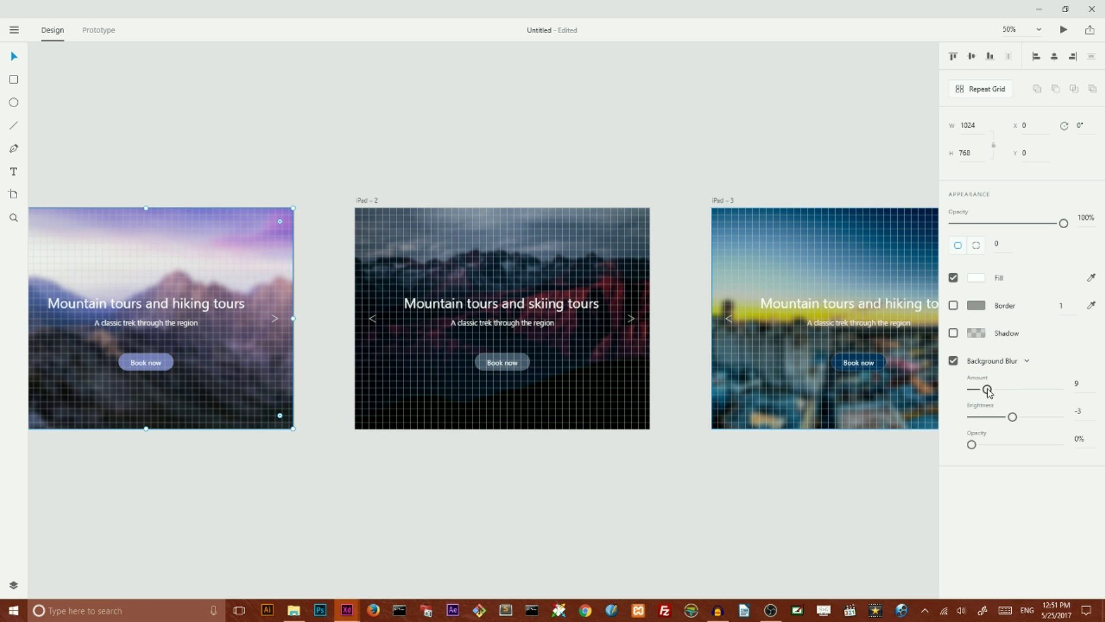
pyautogui.moveTo(987, 390); pyautogui.dragTo(980, 390)
pyautogui.click(580, 211)
pyautogui.hotkey('ctrl', '-')
pyautogui.click(765, 133)
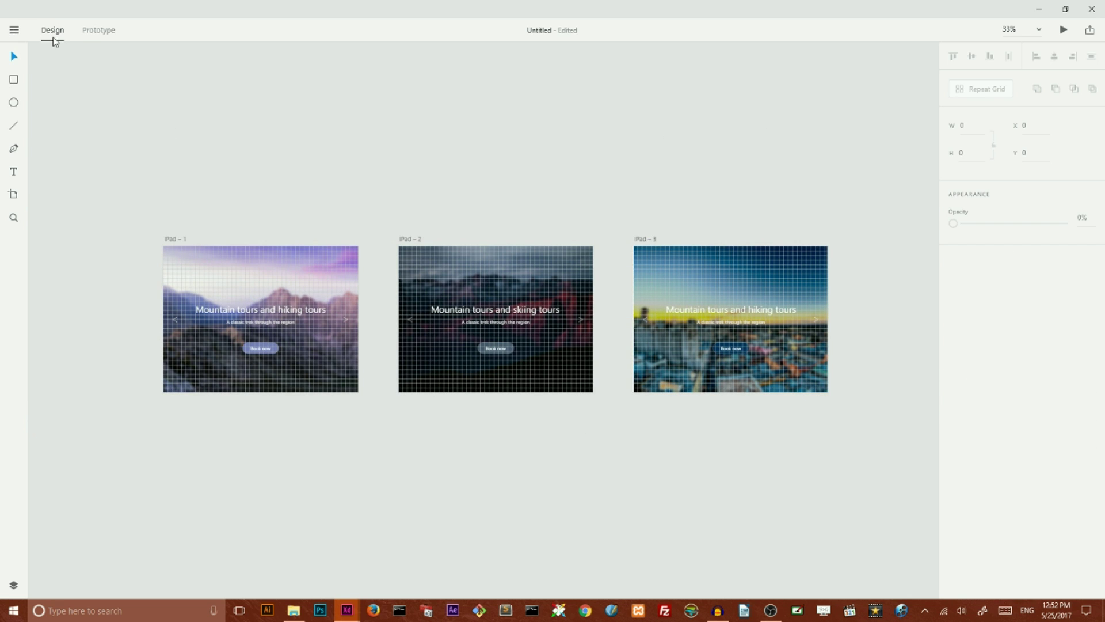
pyautogui.click(14, 586)
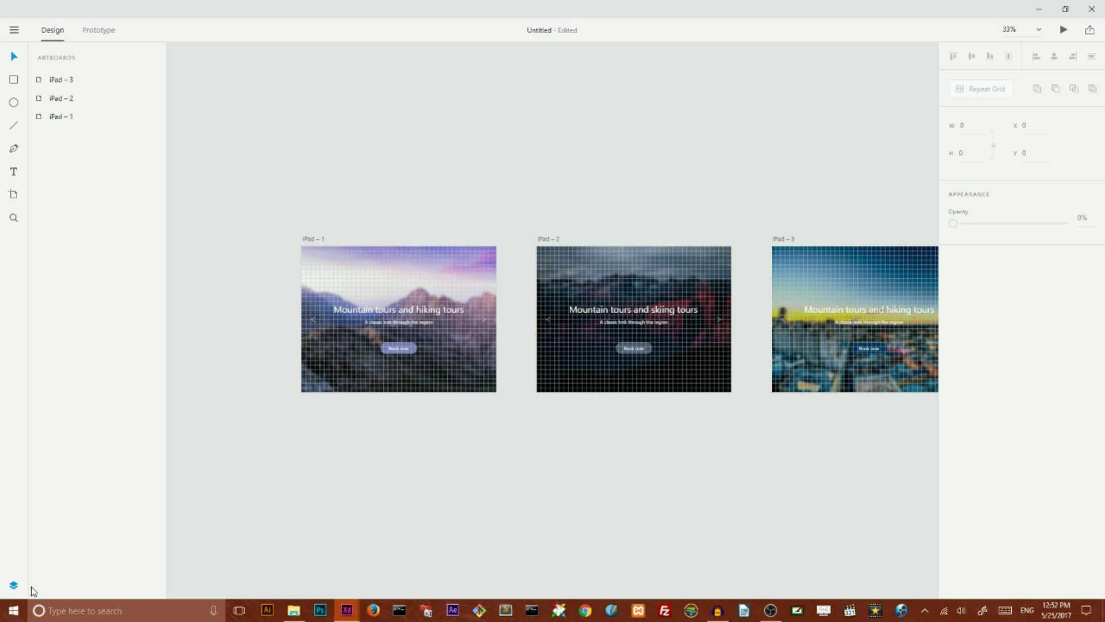
# - Turn off the layout grids on iPad – 1, iPad – 2 and iPad – 3
pyautogui.click(57, 122)
pyautogui.keyDown('shift'); pyautogui.click(59, 99); pyautogui.keyUp('shift')
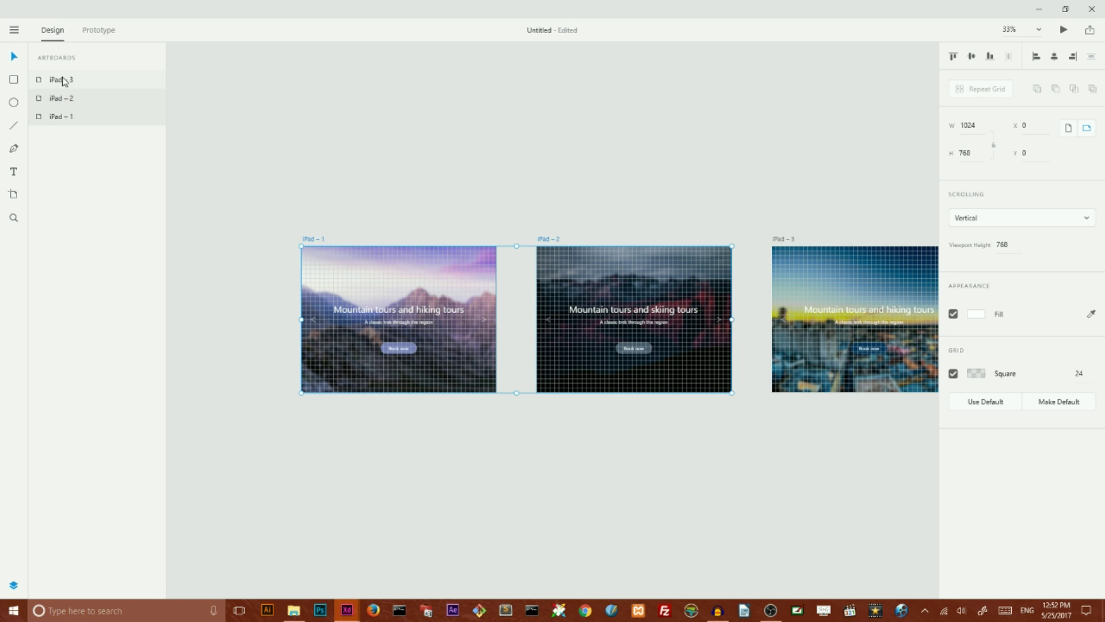
pyautogui.keyDown('shift'); pyautogui.click(59, 80); pyautogui.keyUp('shift')
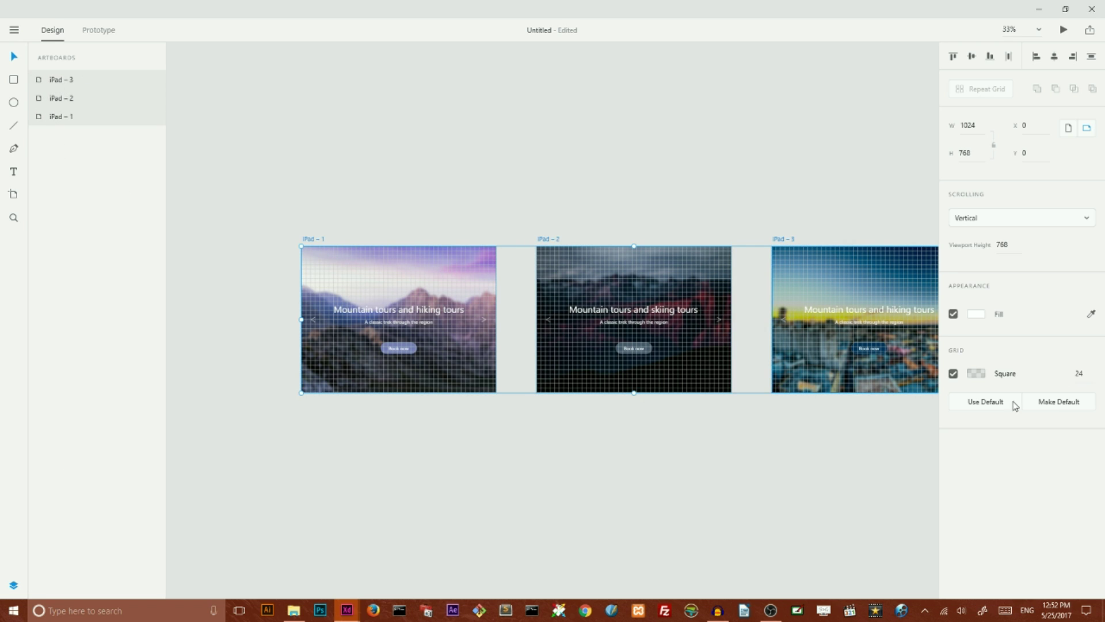
pyautogui.click(953, 374)
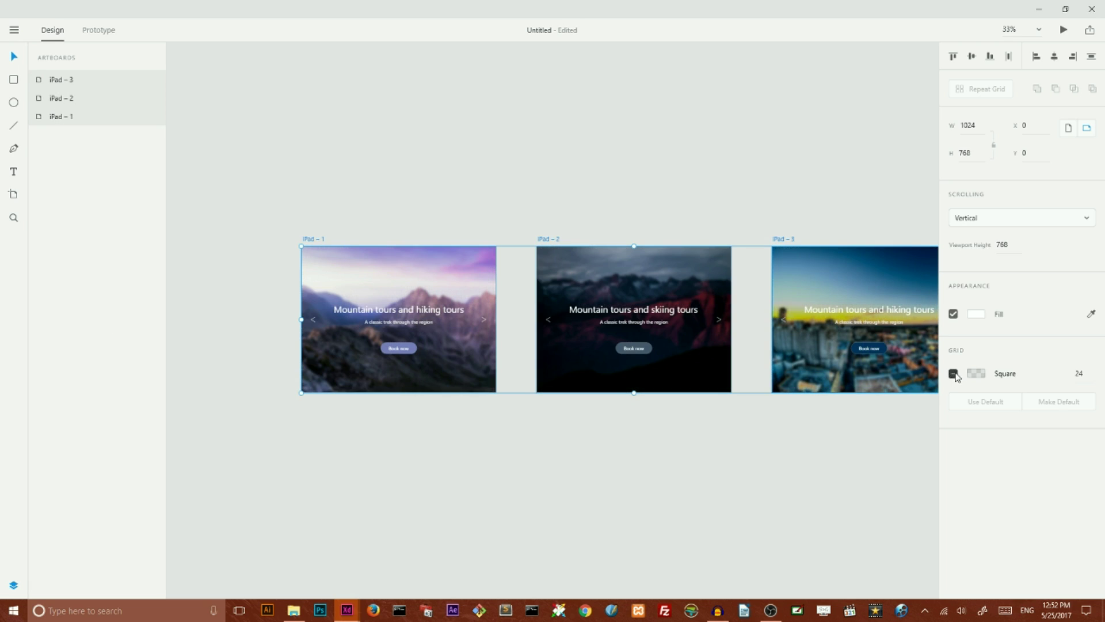
pyautogui.click(544, 132)
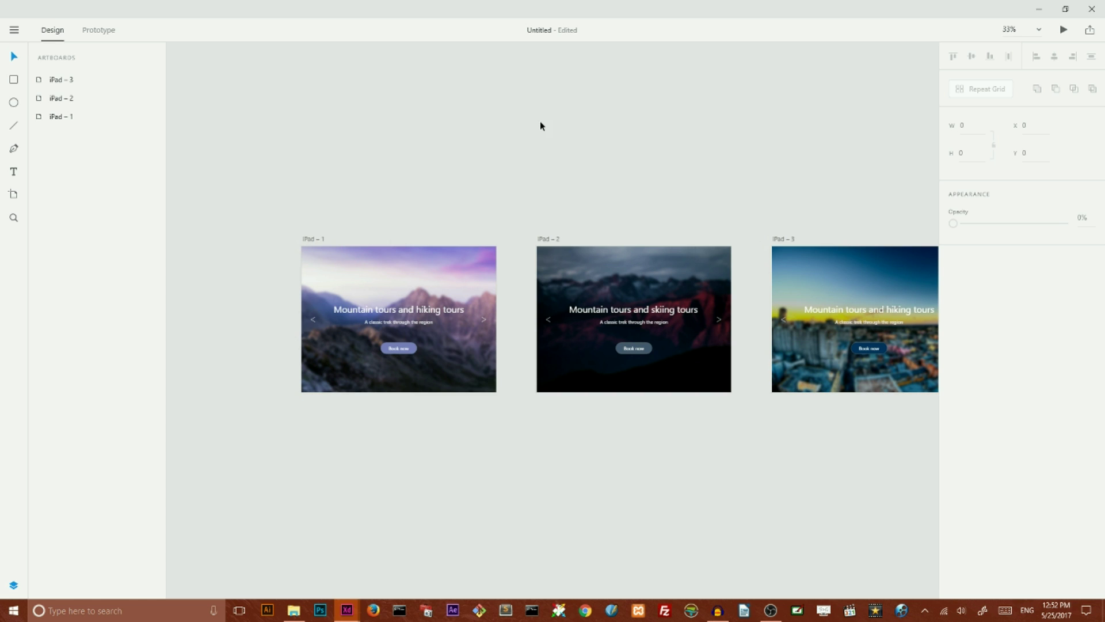
pyautogui.click(13, 585)
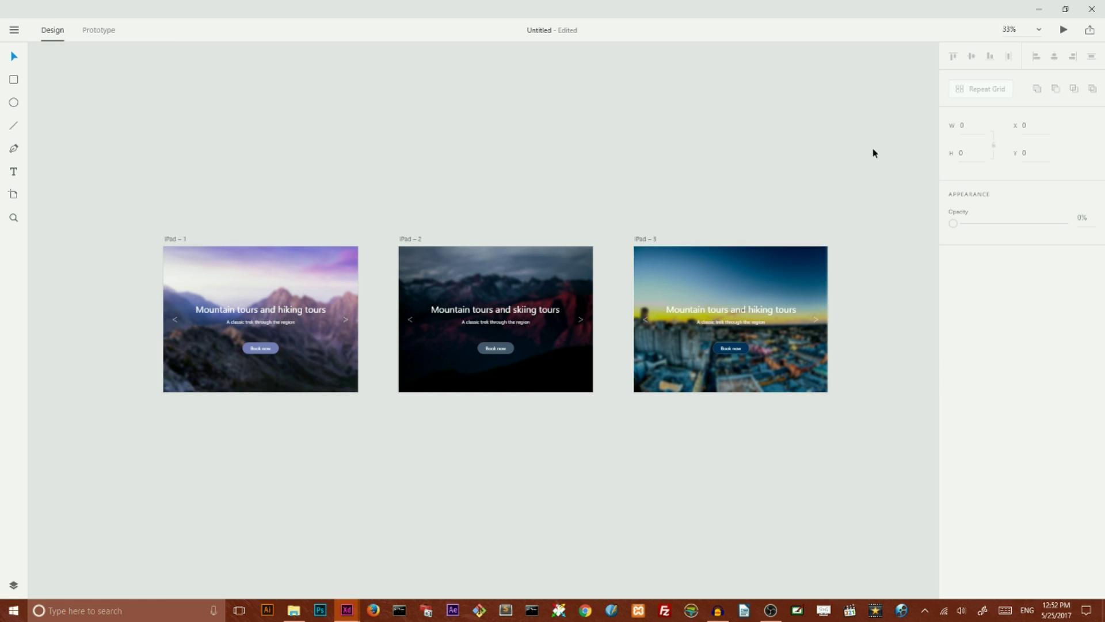
# - Nudge the iPad – 3 contents slightly to the left
pyautogui.moveTo(633, 147); pyautogui.dragTo(830, 428)
pyautogui.press('Left')
pyautogui.press('Left')
pyautogui.press('Left')
pyautogui.press('Left')
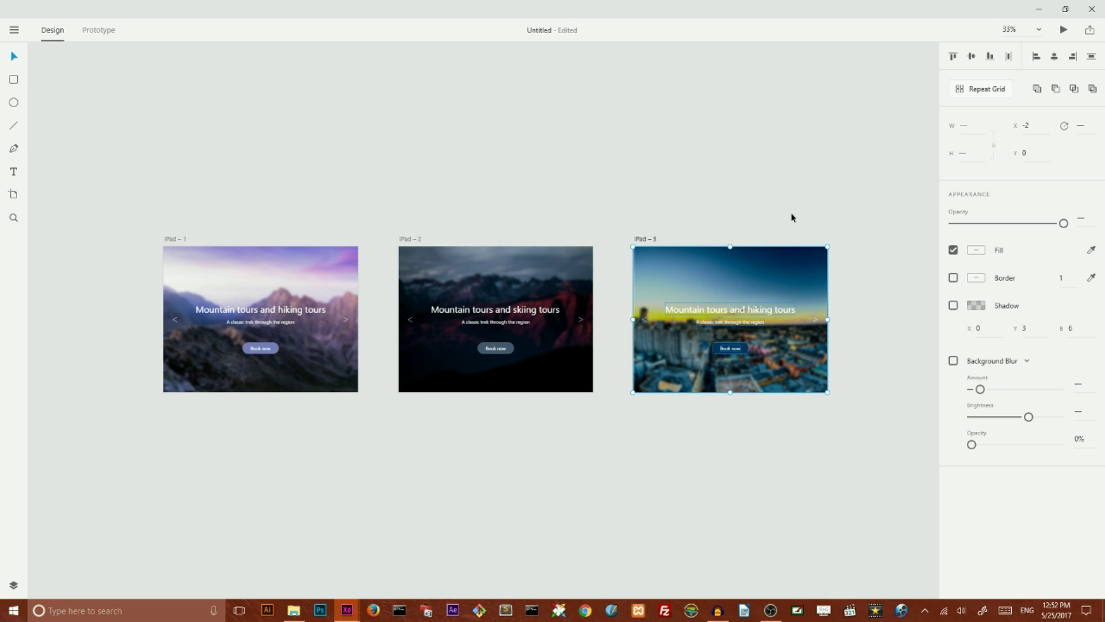
pyautogui.click(692, 184)
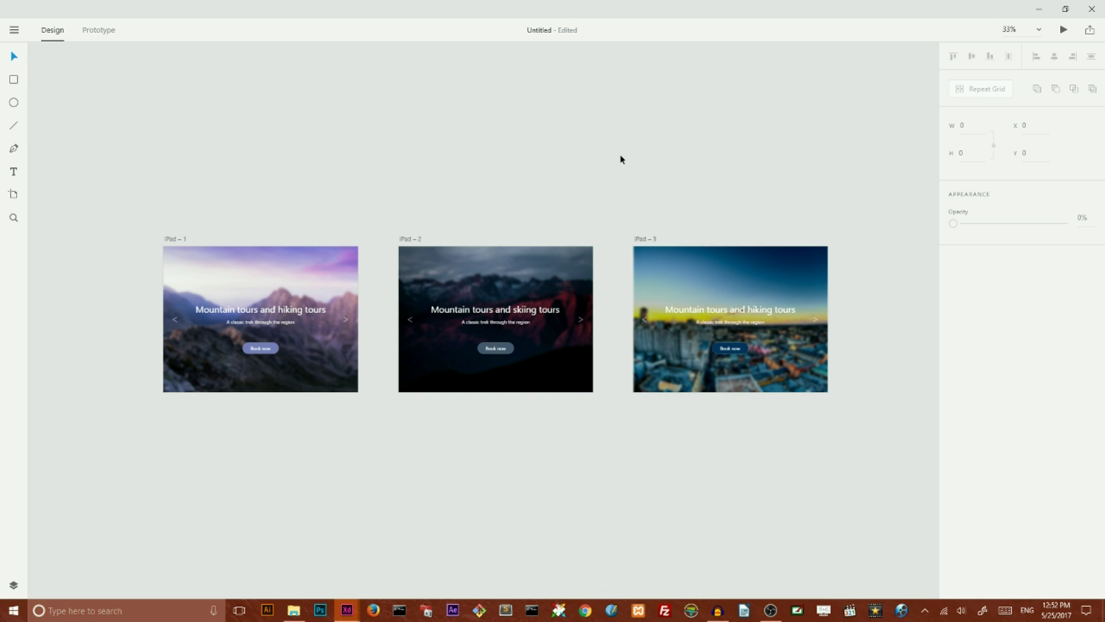
# - Switch to Prototype mode and zoom in on the iPad artboards
pyautogui.click(109, 32)
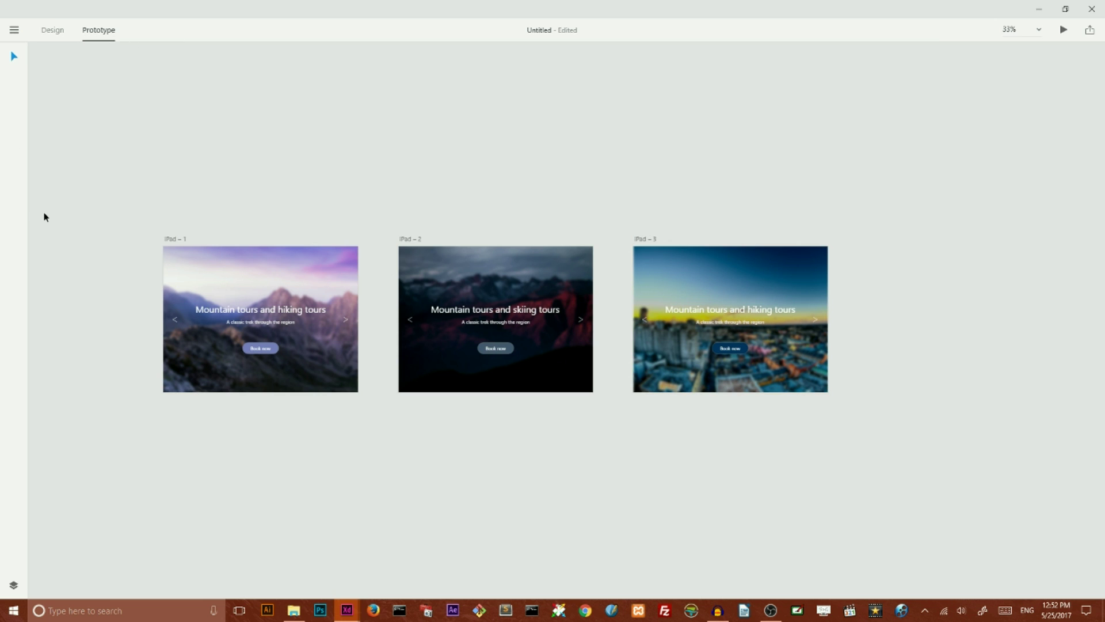
pyautogui.hotkey('ctrl', '=')
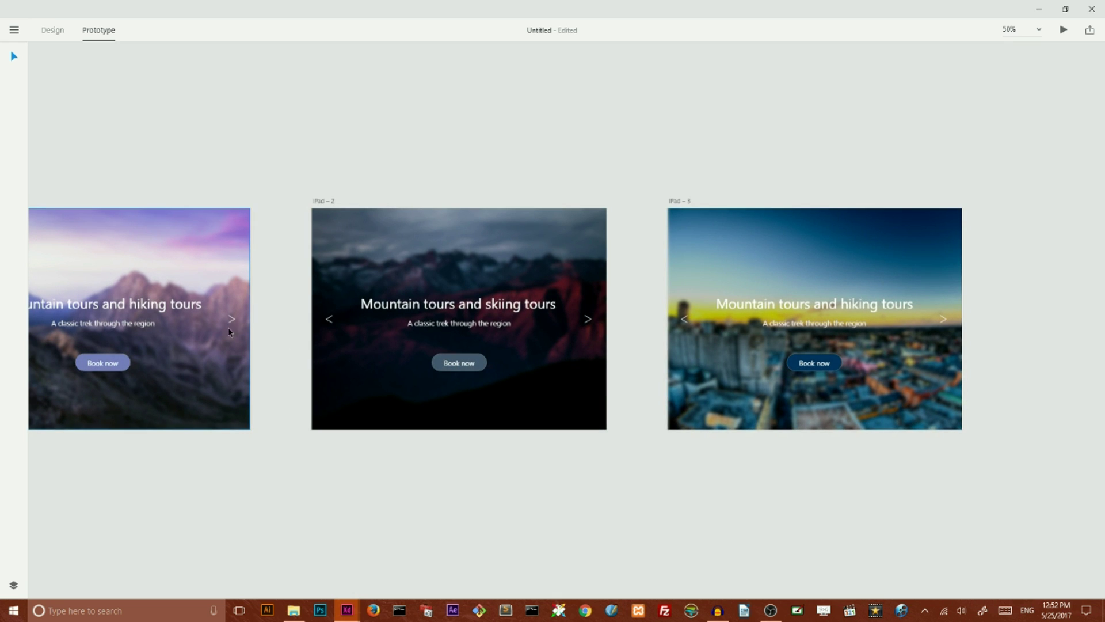
pyautogui.click(231, 321)
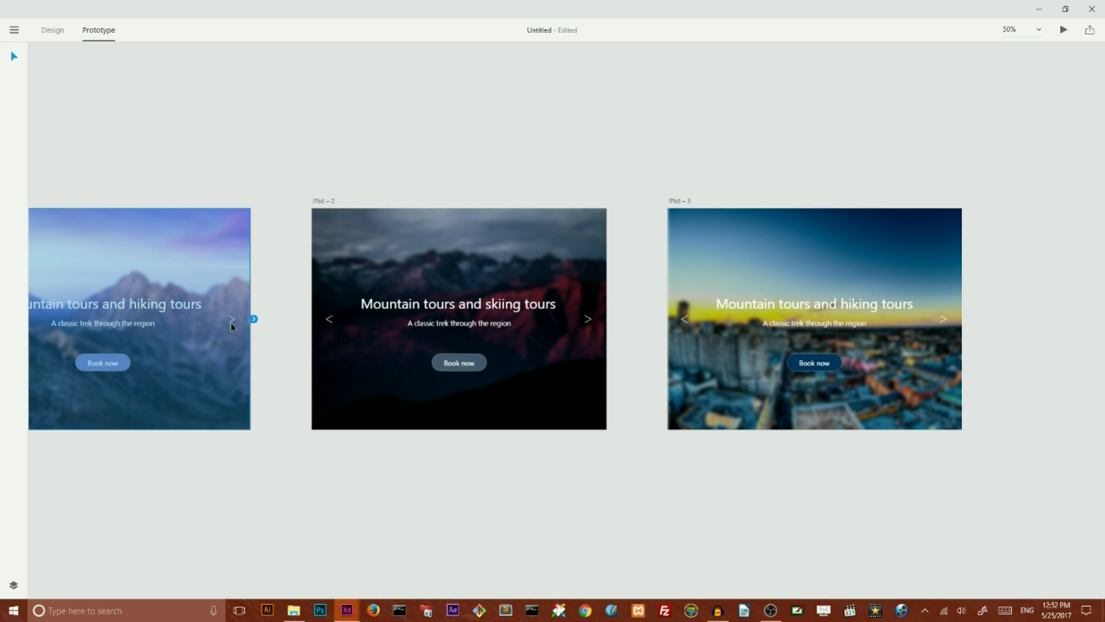
pyautogui.click(265, 229)
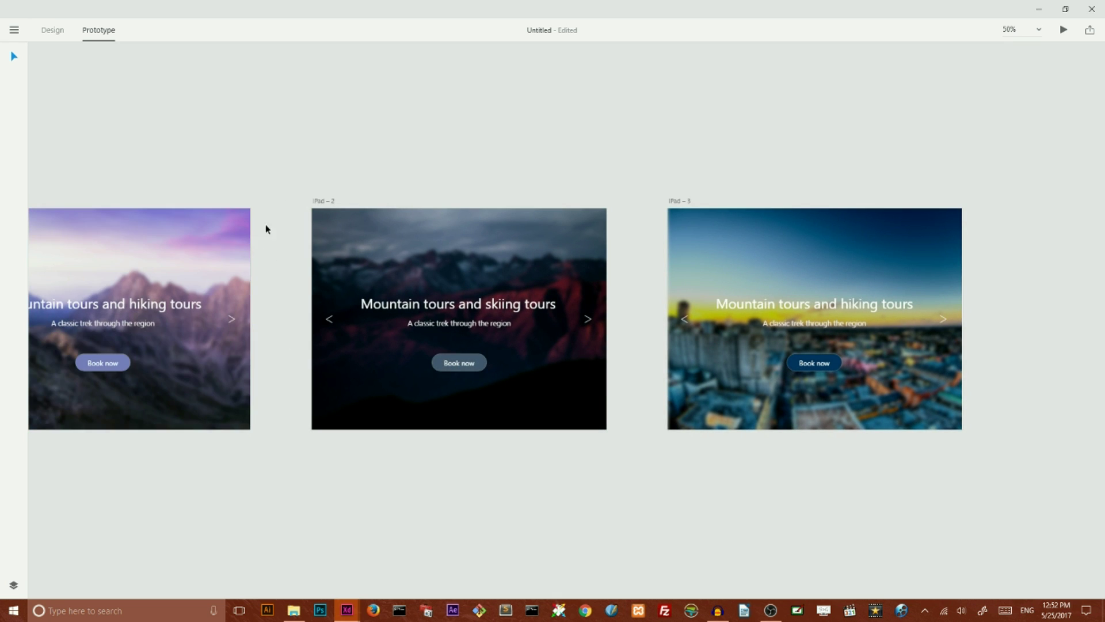
pyautogui.click(231, 320)
pyautogui.rightClick(215, 253)
pyautogui.click(178, 407)
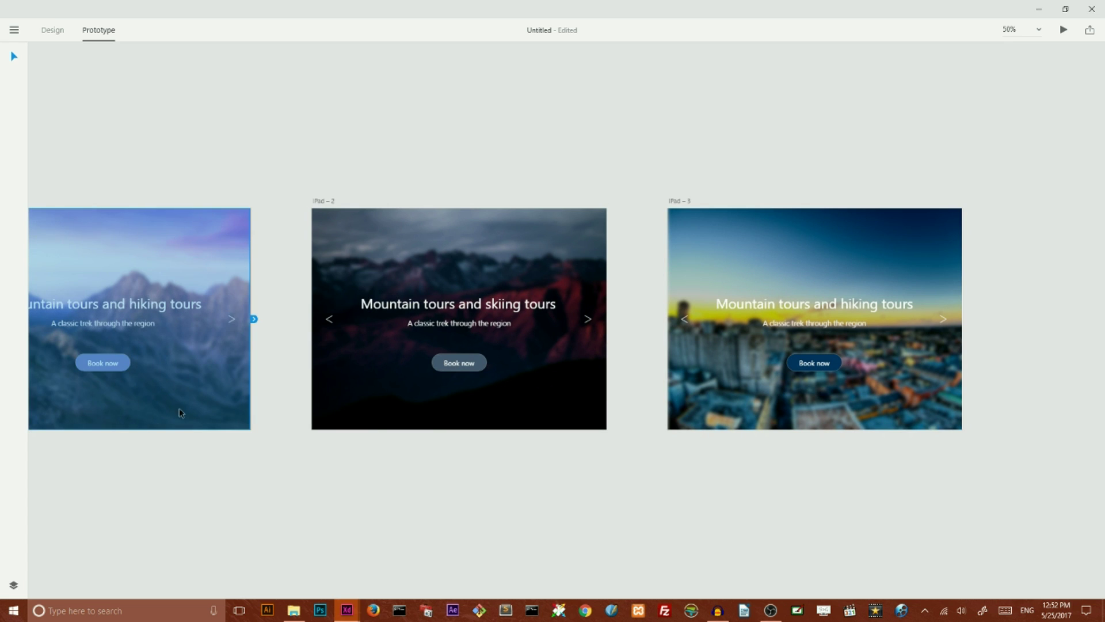
pyautogui.click(170, 155)
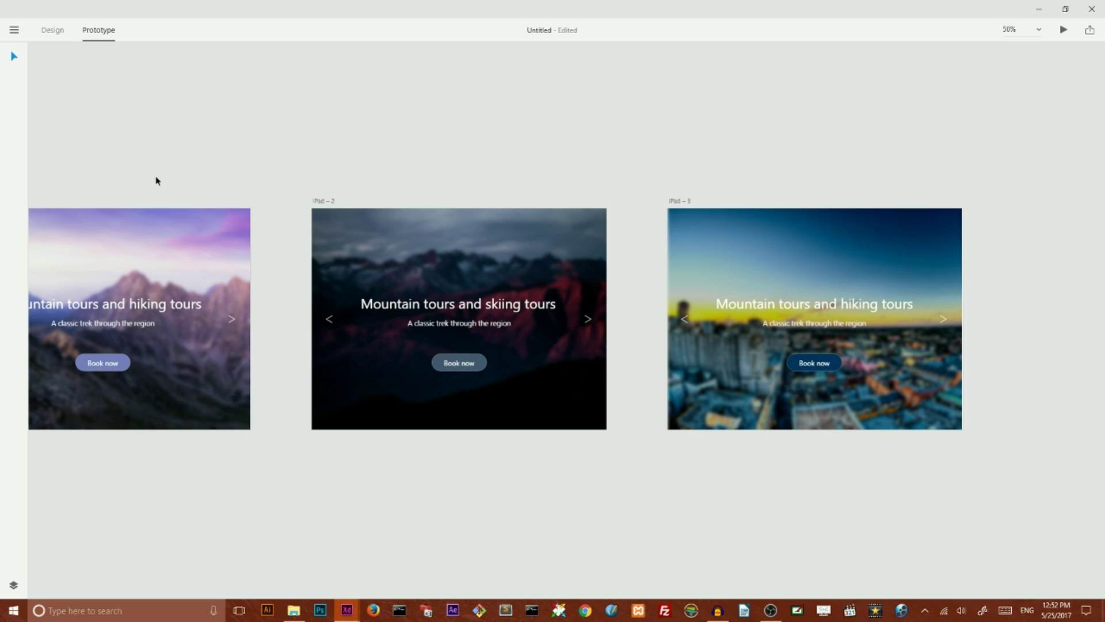
pyautogui.hotkey('ctrl', '=')
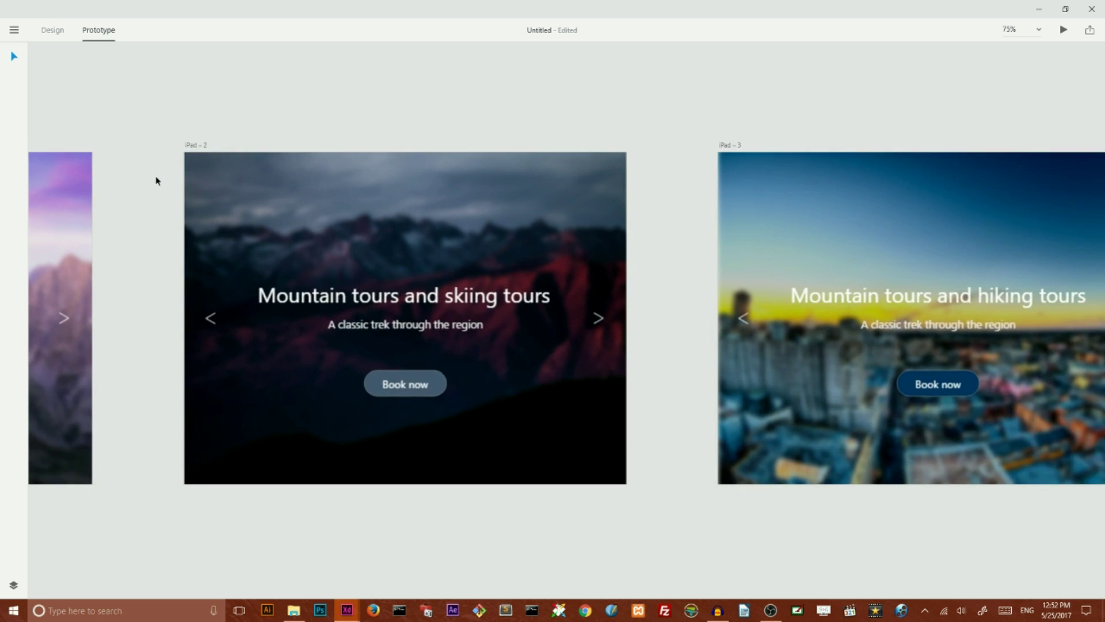
# - Link iPad – 1's forward arrow to iPad – 2 with a Slide Left transition
pyautogui.click(64, 320)
pyautogui.moveTo(71, 319); pyautogui.dragTo(264, 401)
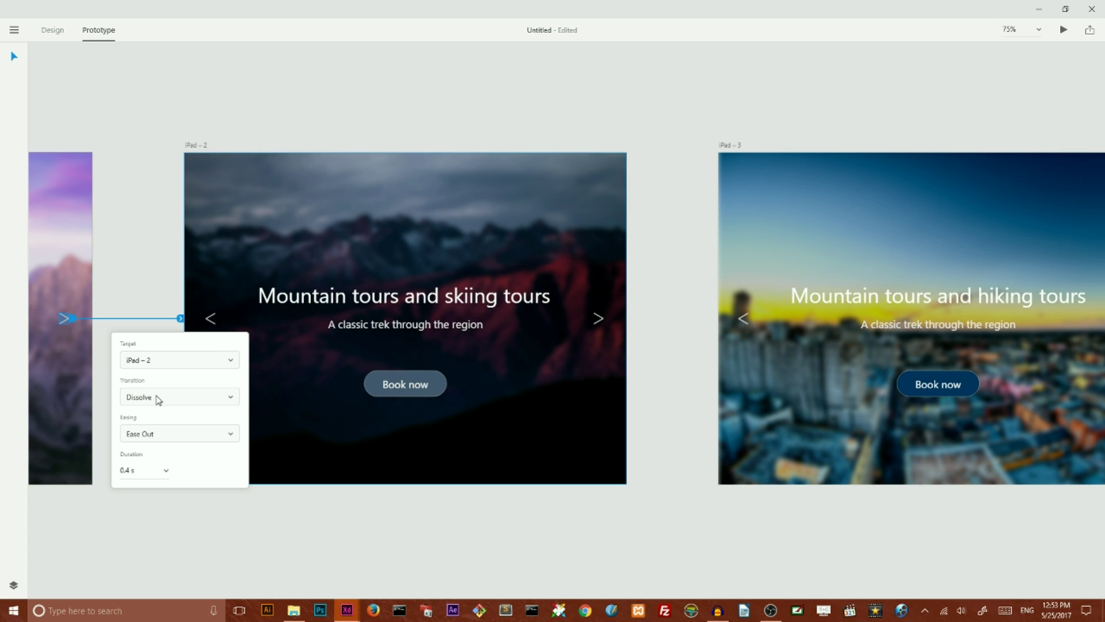
pyautogui.click(159, 400)
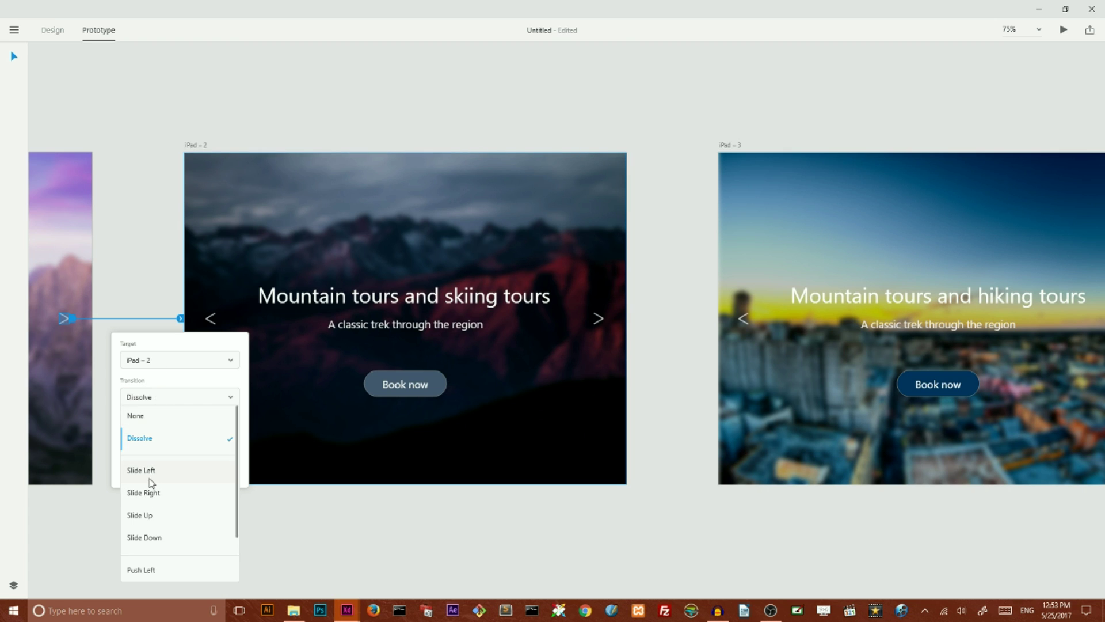
pyautogui.click(150, 477)
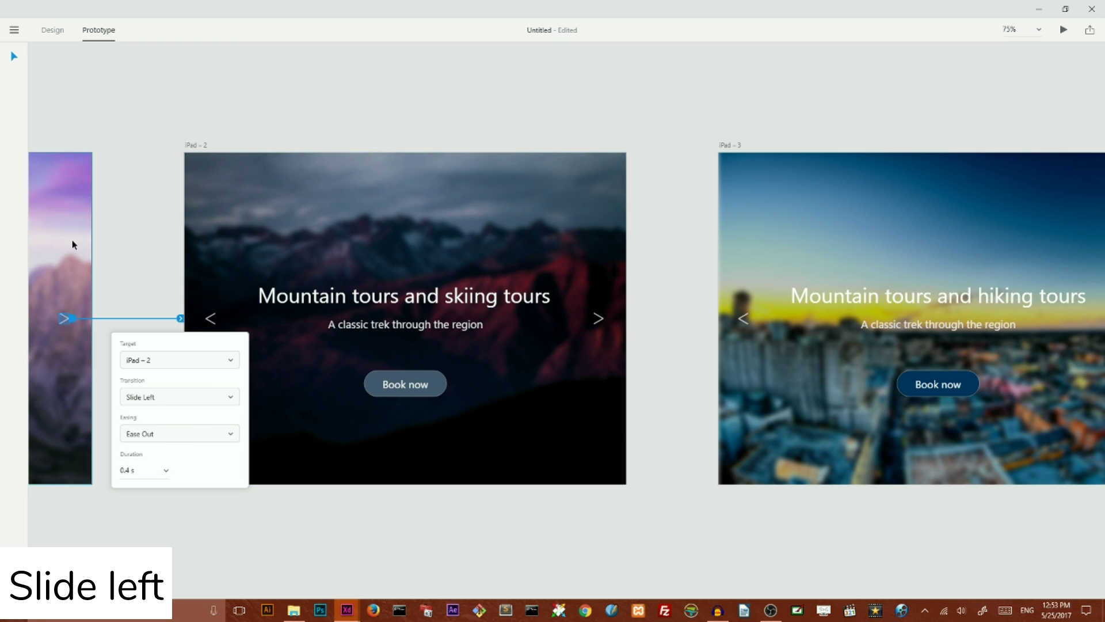
pyautogui.click(144, 226)
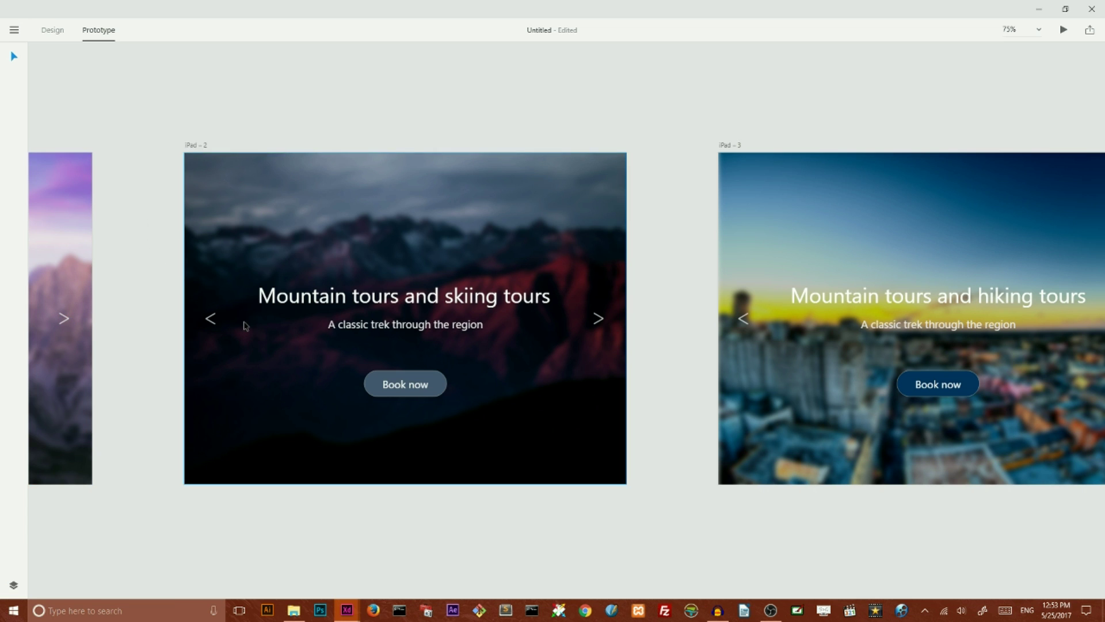
# - Link iPad – 2's forward arrow to iPad – 3, keeping Slide Left
pyautogui.click(599, 322)
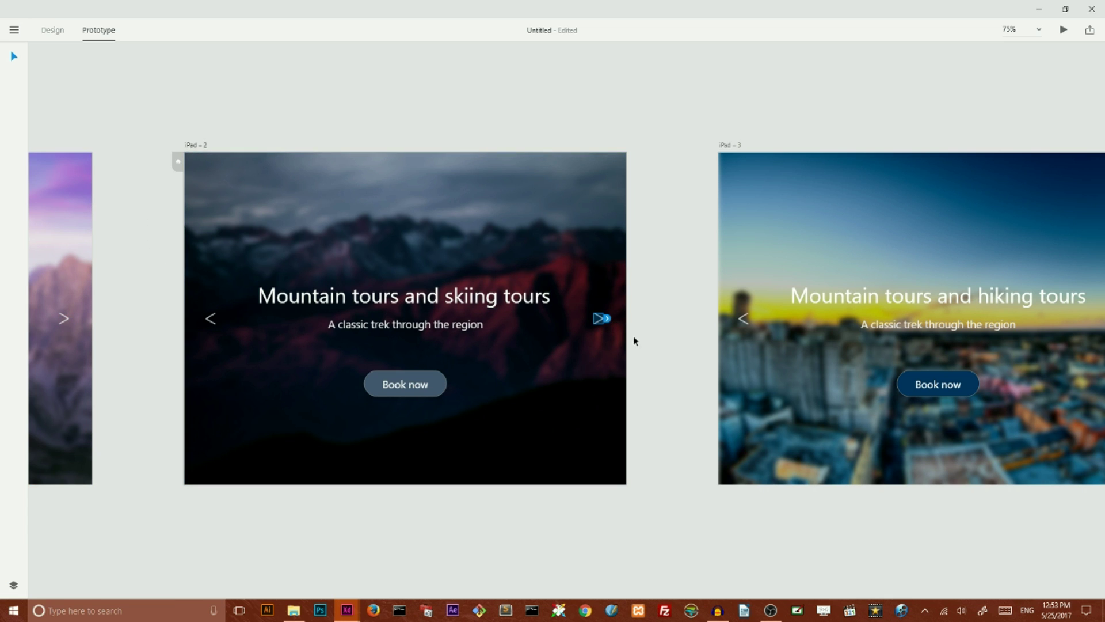
pyautogui.moveTo(608, 319); pyautogui.dragTo(749, 345)
pyautogui.click(716, 397)
pyautogui.click(719, 387)
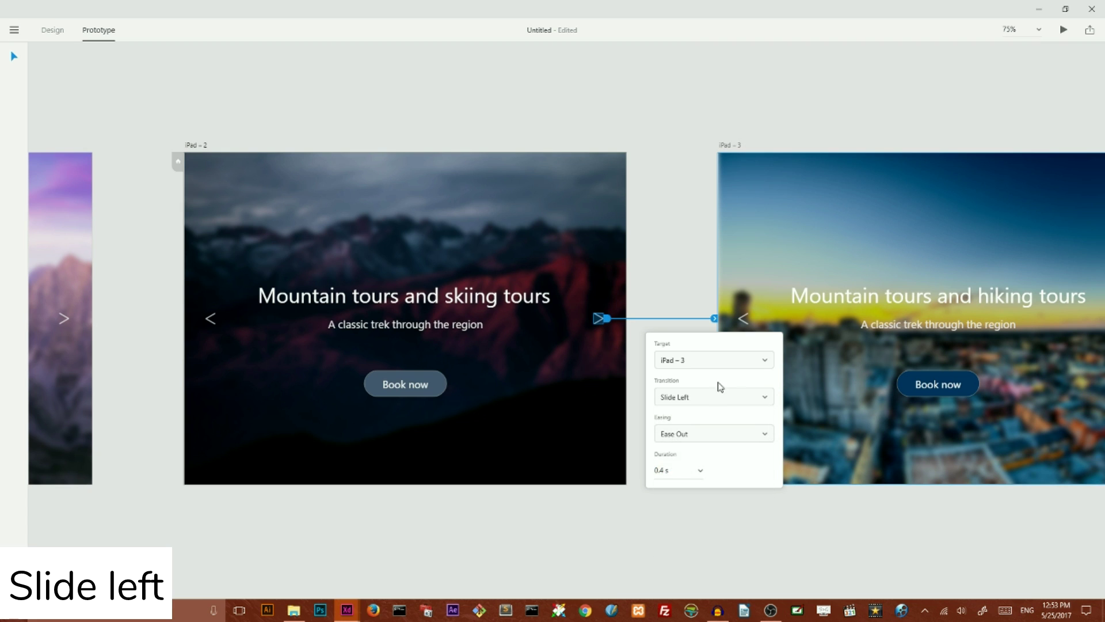
pyautogui.click(693, 127)
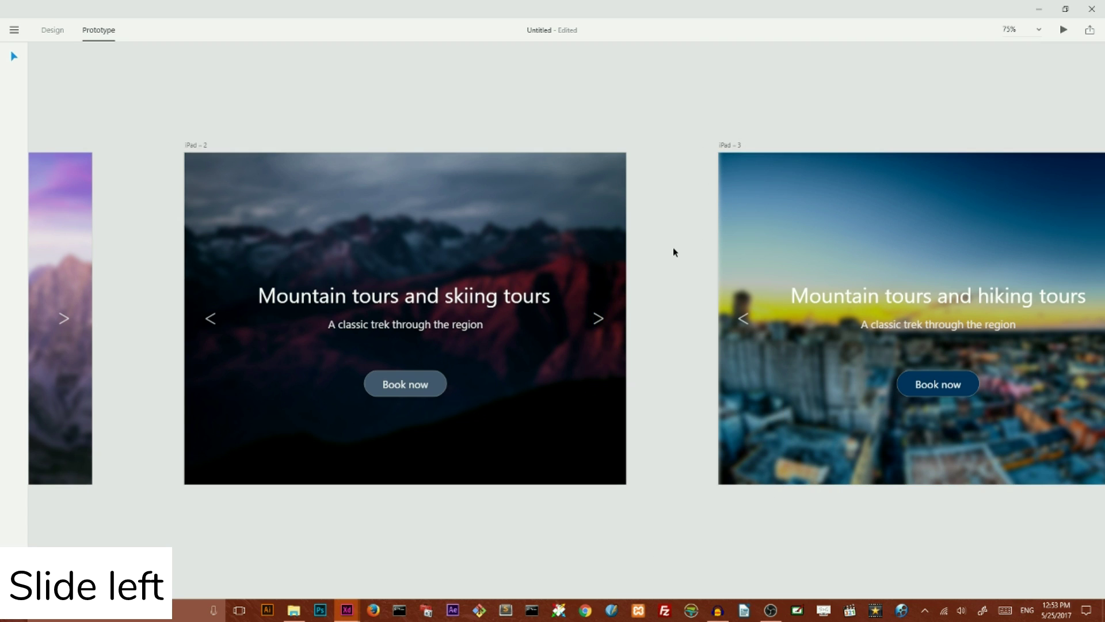
# - Link iPad – 3's forward arrow back to iPad – 1
pyautogui.hotkey('ctrl', '-')
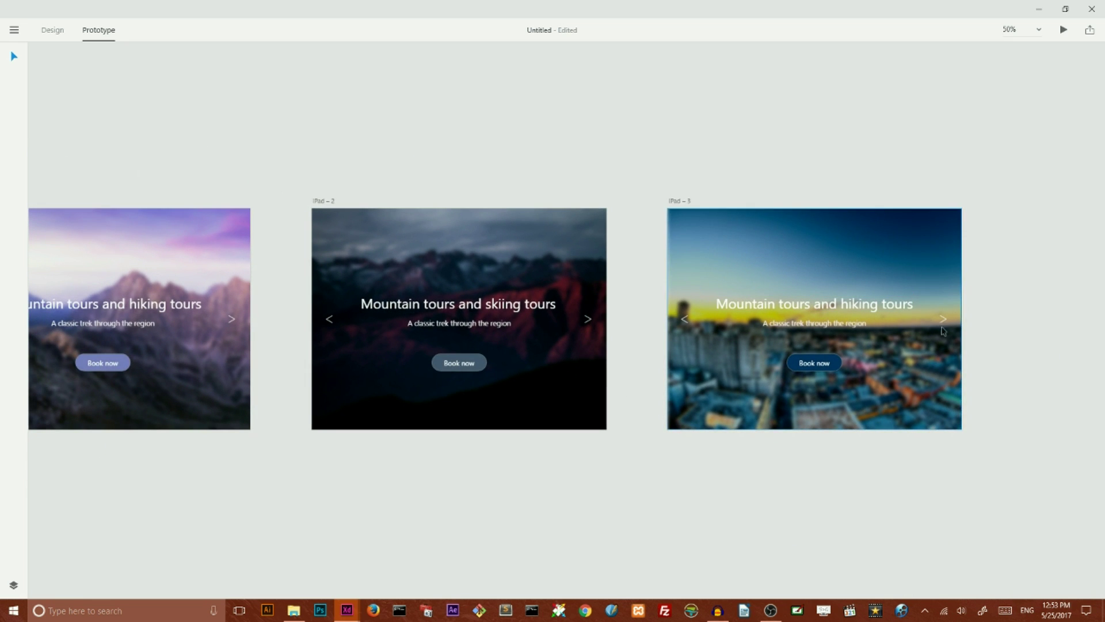
pyautogui.click(943, 320)
pyautogui.moveTo(948, 319); pyautogui.dragTo(207, 408)
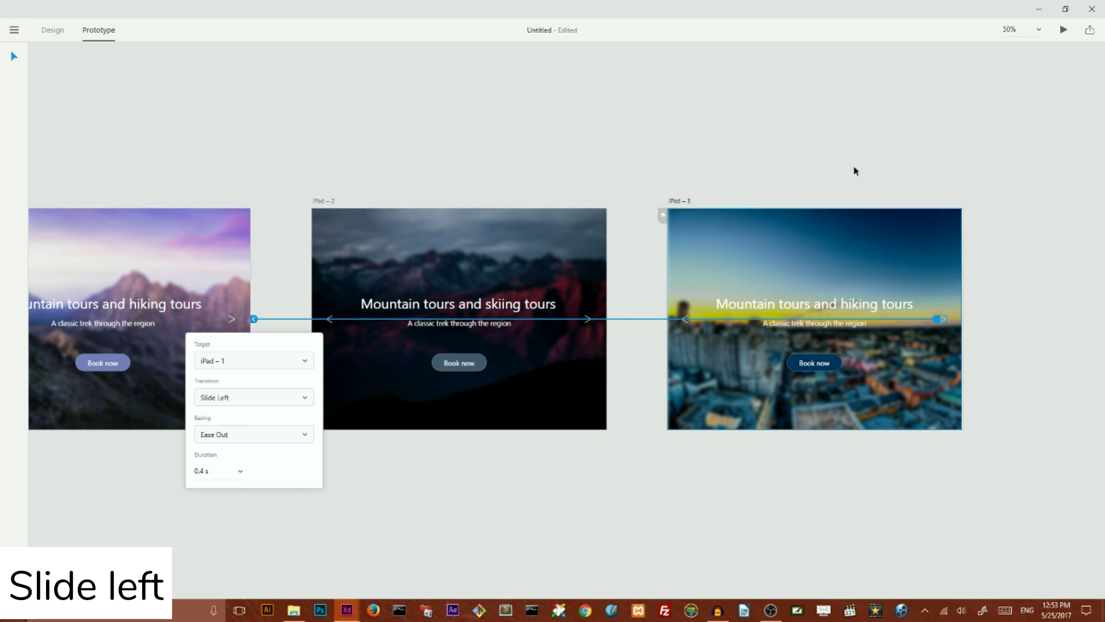
pyautogui.click(880, 111)
# - Undo an accidental change on iPad – 3, then zoom in on iPad – 2 and iPad – 3
pyautogui.moveTo(637, 143); pyautogui.dragTo(1002, 444)
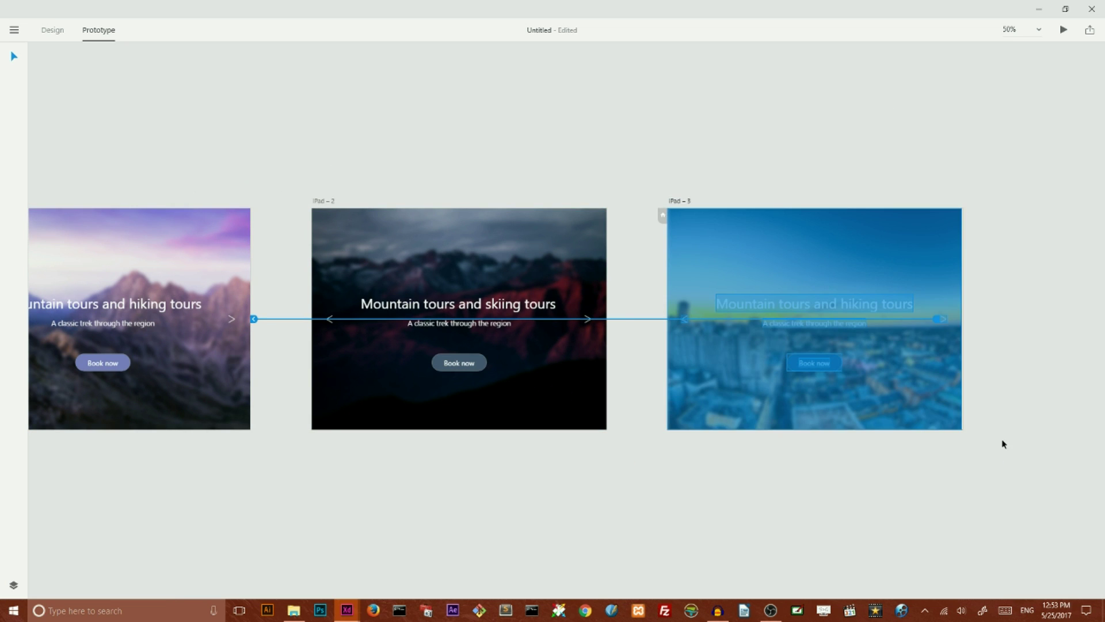
pyautogui.click(1003, 433)
pyautogui.hotkey('ctrl', 'z')
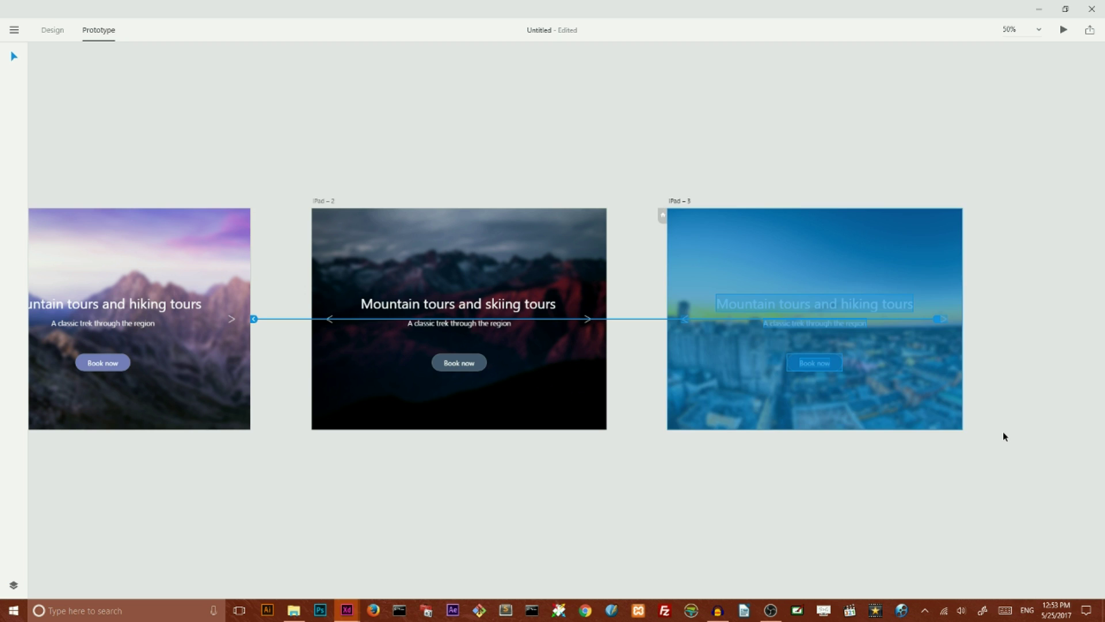
pyautogui.click(827, 150)
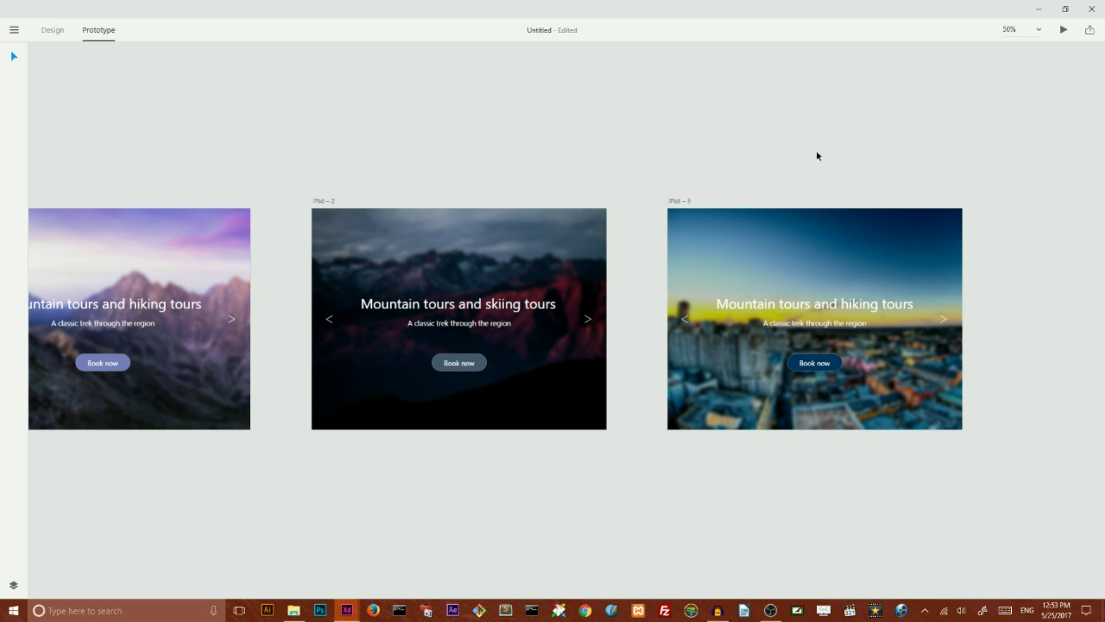
pyautogui.click(686, 321)
pyautogui.click(642, 153)
pyautogui.hotkey('ctrl', '=')
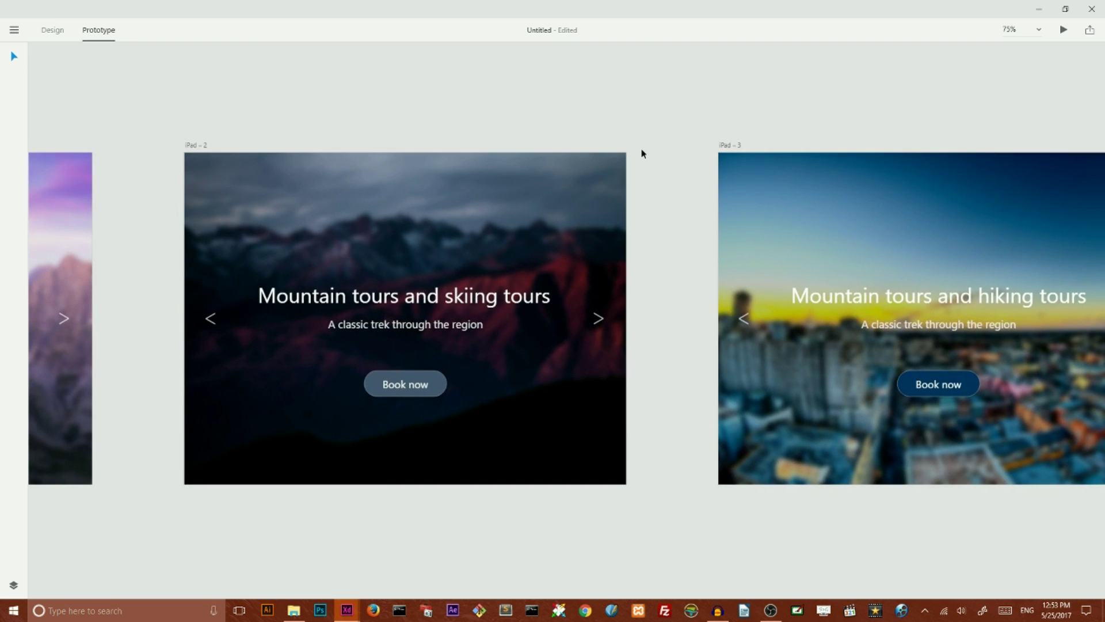
# - Link iPad – 3's back arrow to iPad – 2 with a Slide Right transition
pyautogui.click(745, 323)
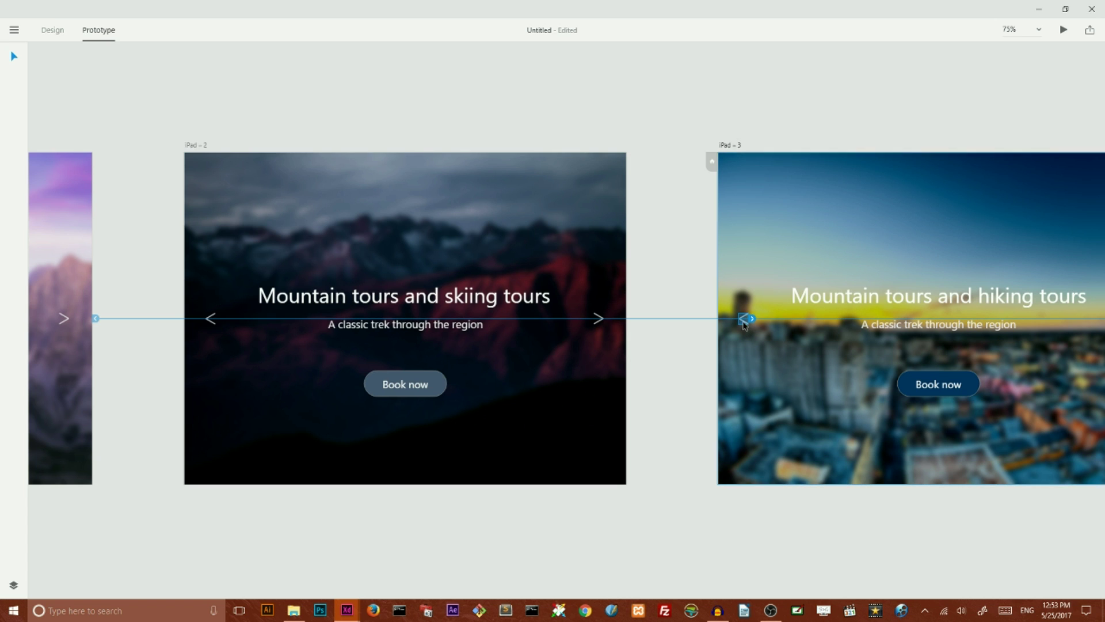
pyautogui.moveTo(753, 324); pyautogui.dragTo(582, 387)
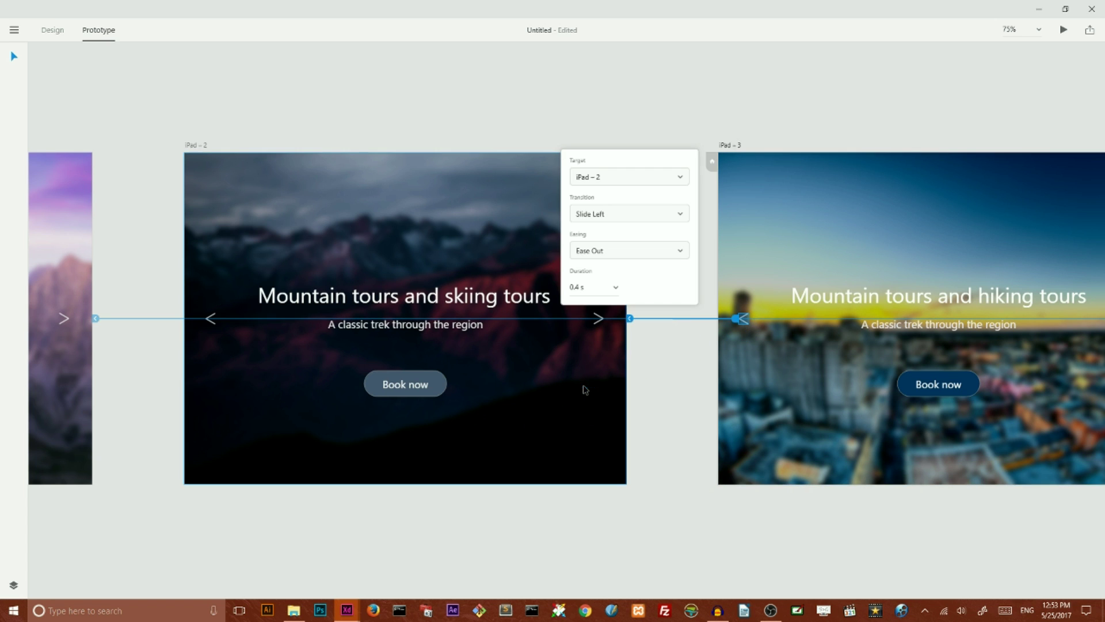
pyautogui.click(611, 214)
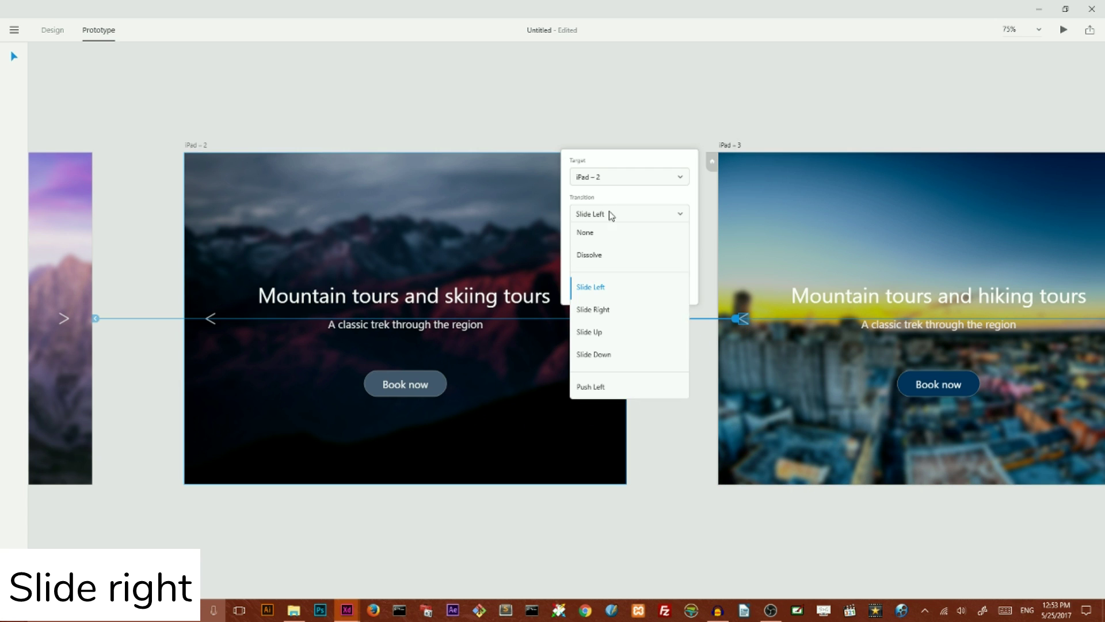
pyautogui.click(597, 313)
pyautogui.click(277, 92)
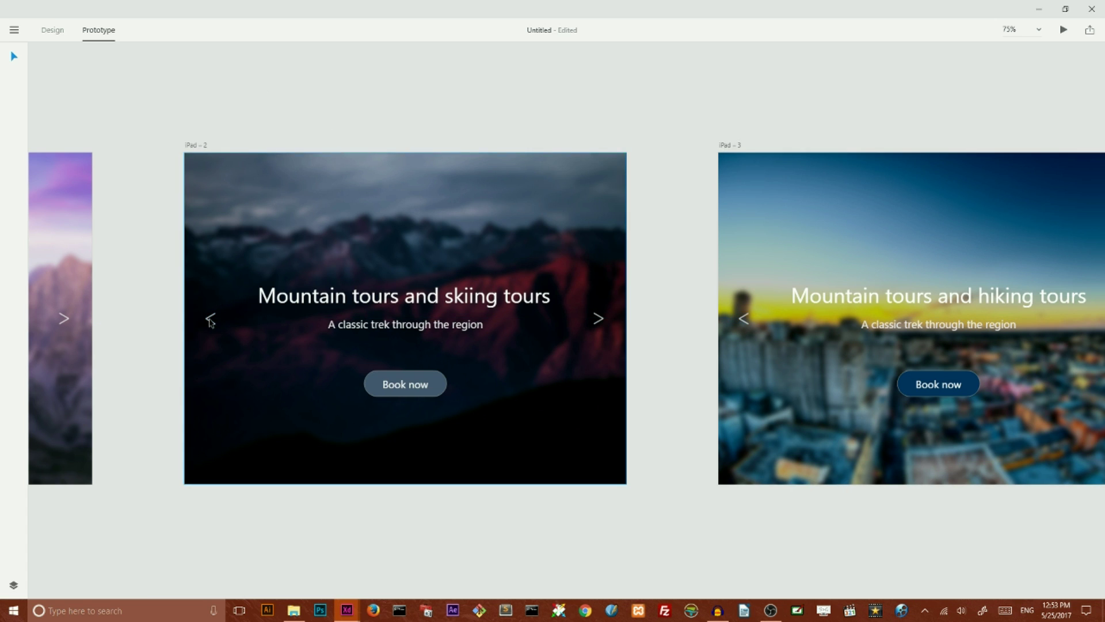
# - Link iPad – 2's back arrow to iPad – 1, then zoom out to all artboards
pyautogui.click(211, 324)
pyautogui.click(210, 323)
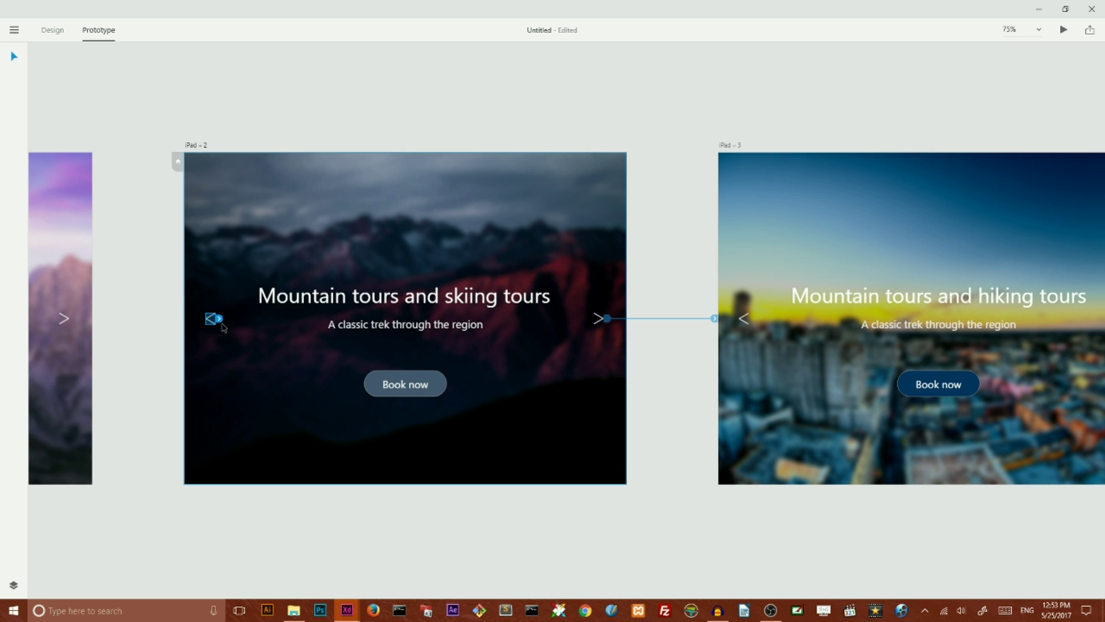
pyautogui.moveTo(220, 318); pyautogui.dragTo(71, 371)
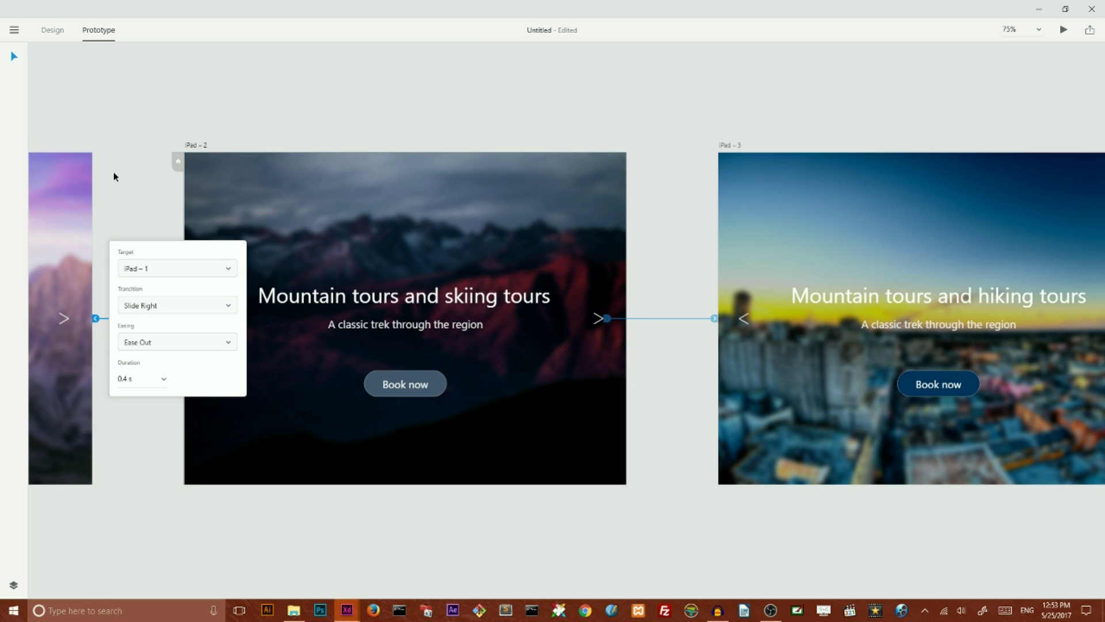
pyautogui.click(105, 141)
pyautogui.hotkey('ctrl', '0')
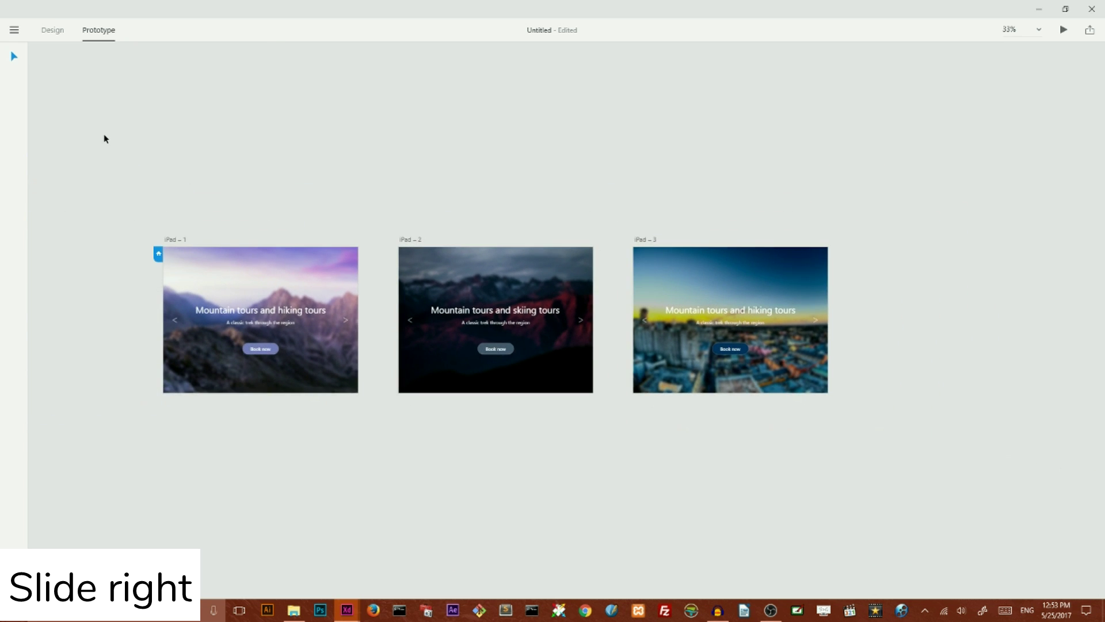
# - Link iPad – 1's back arrow to iPad – 3 and zoom out to see all three artboards
pyautogui.click(177, 322)
pyautogui.scroll(3, 126, 319)
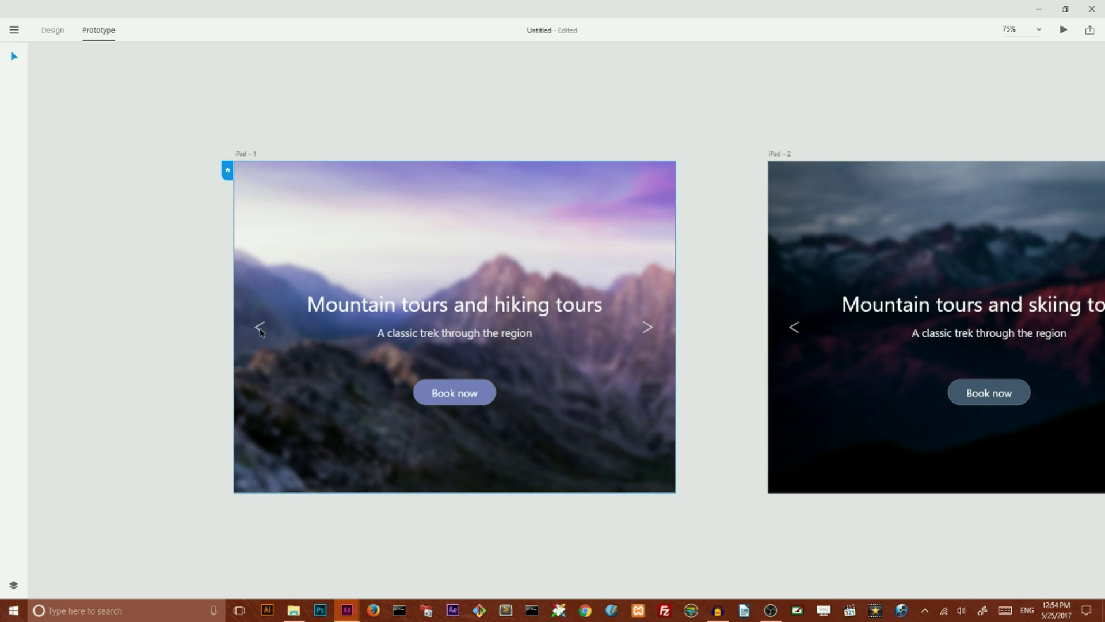
pyautogui.click(258, 331)
pyautogui.click(259, 330)
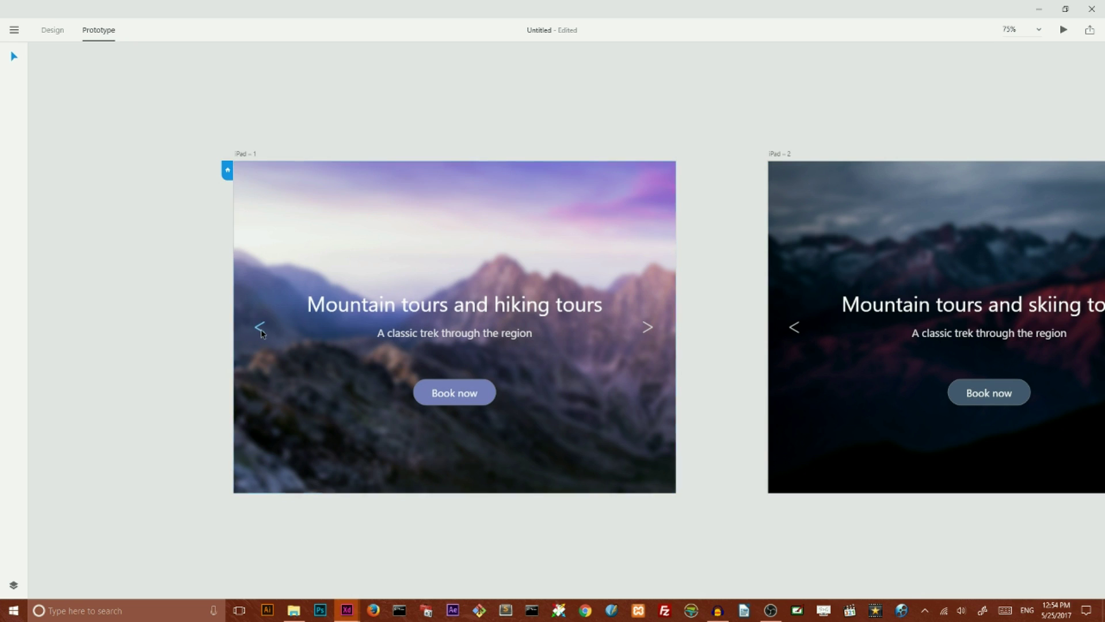
pyautogui.moveTo(268, 327); pyautogui.dragTo(412, 363)
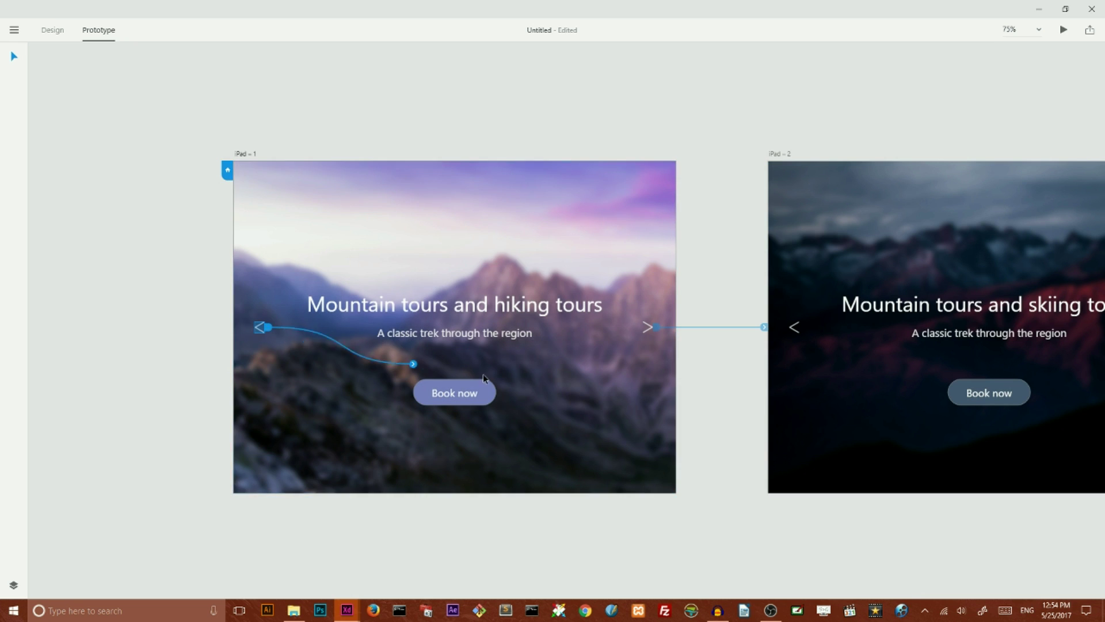
pyautogui.hotkey('ctrl', '-')
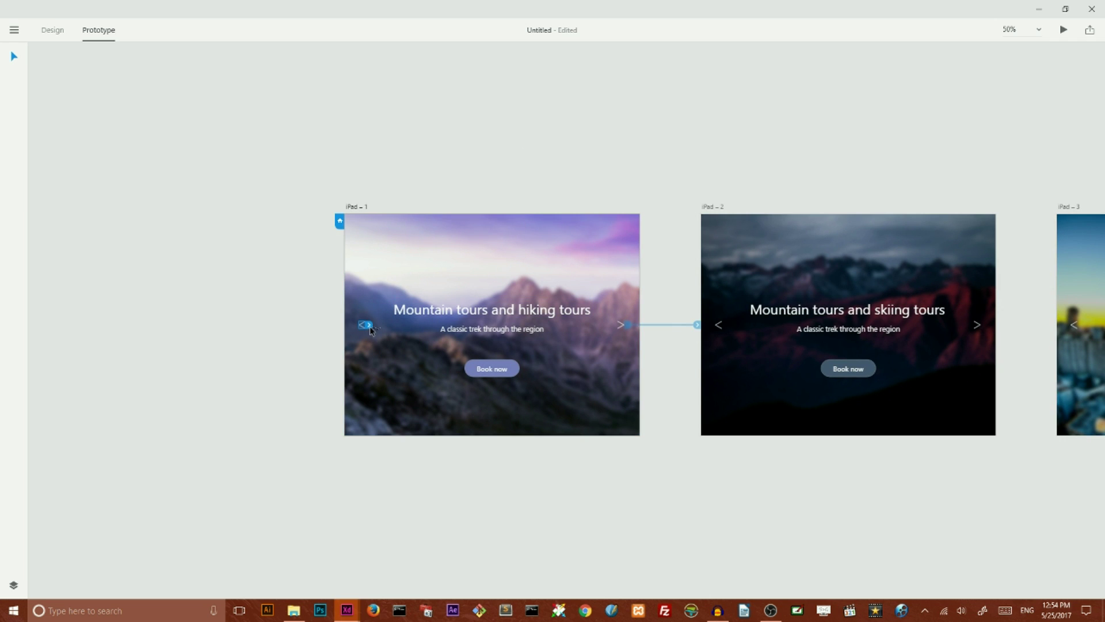
pyautogui.moveTo(369, 325); pyautogui.dragTo(1082, 349)
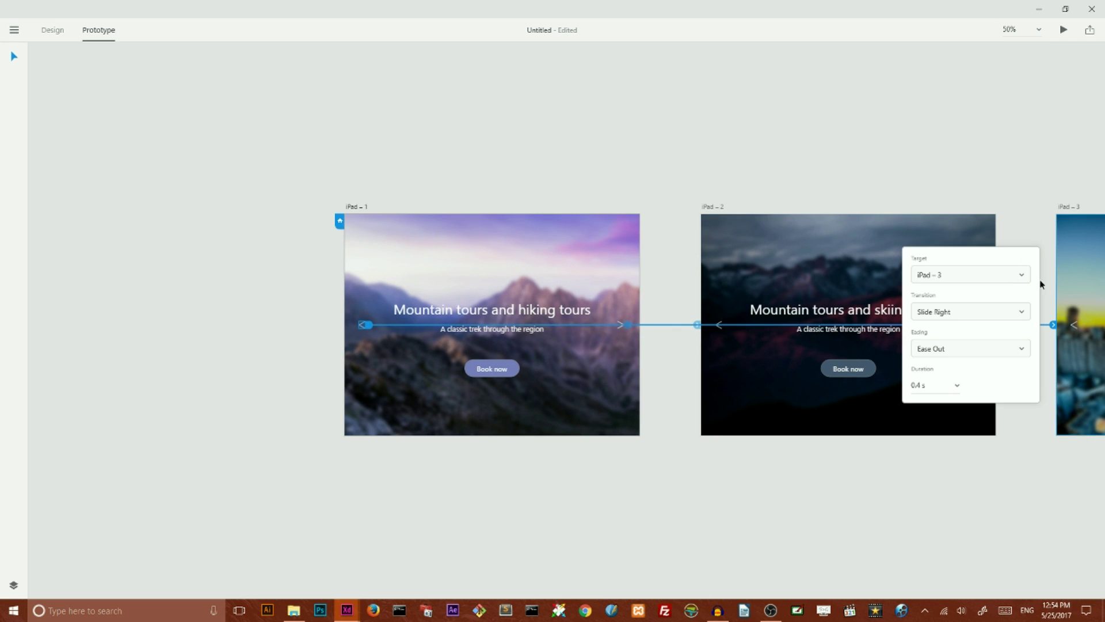
pyautogui.click(923, 148)
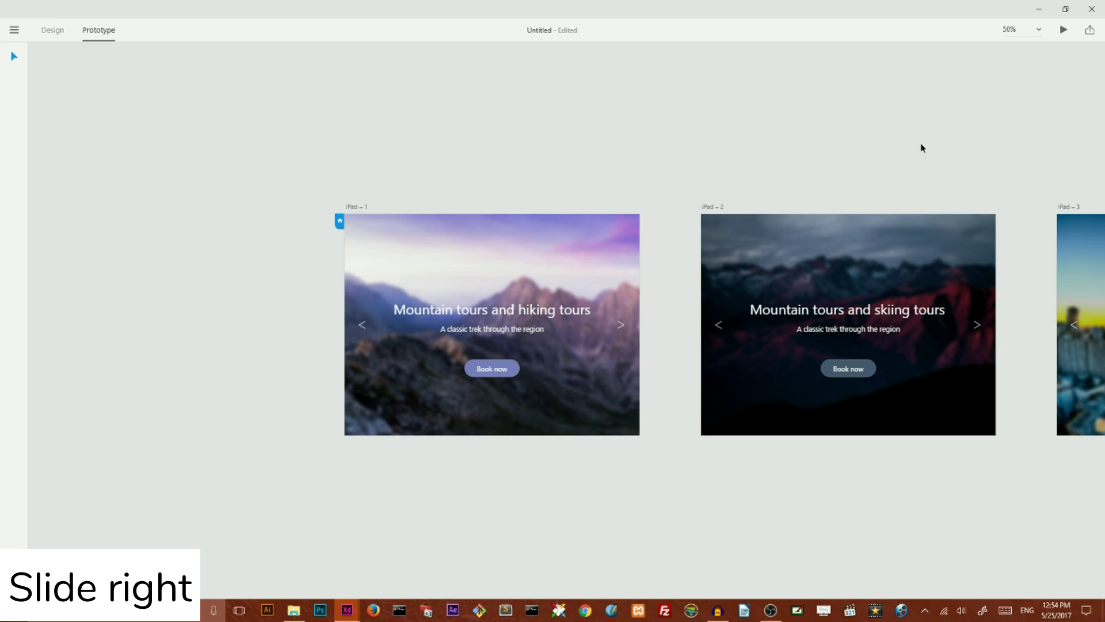
pyautogui.hotkey('ctrl', '-')
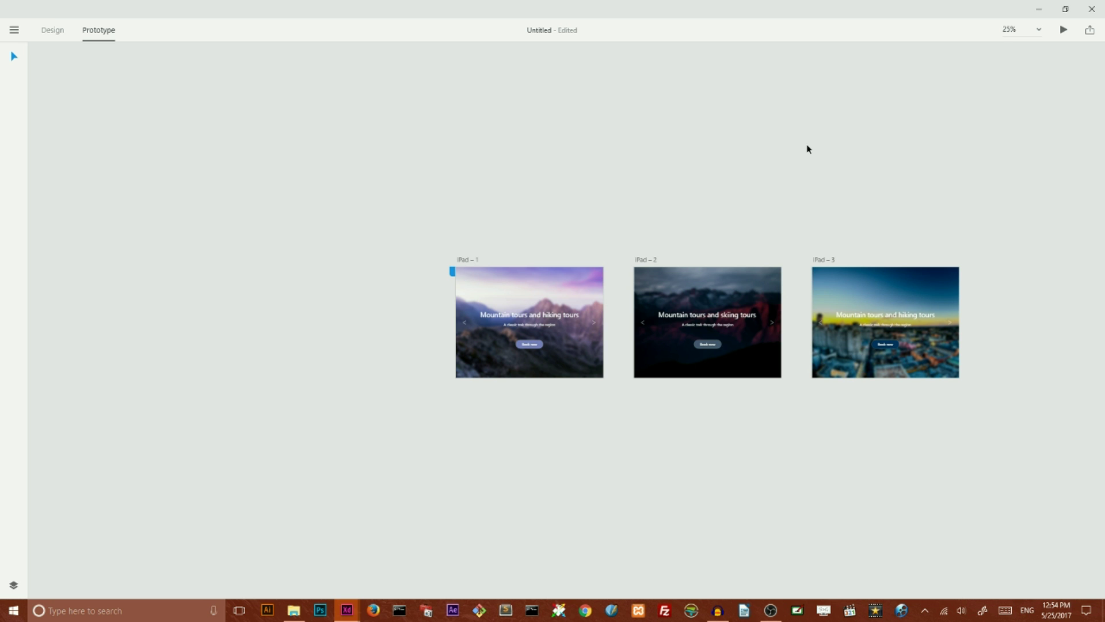
pyautogui.click(1064, 32)
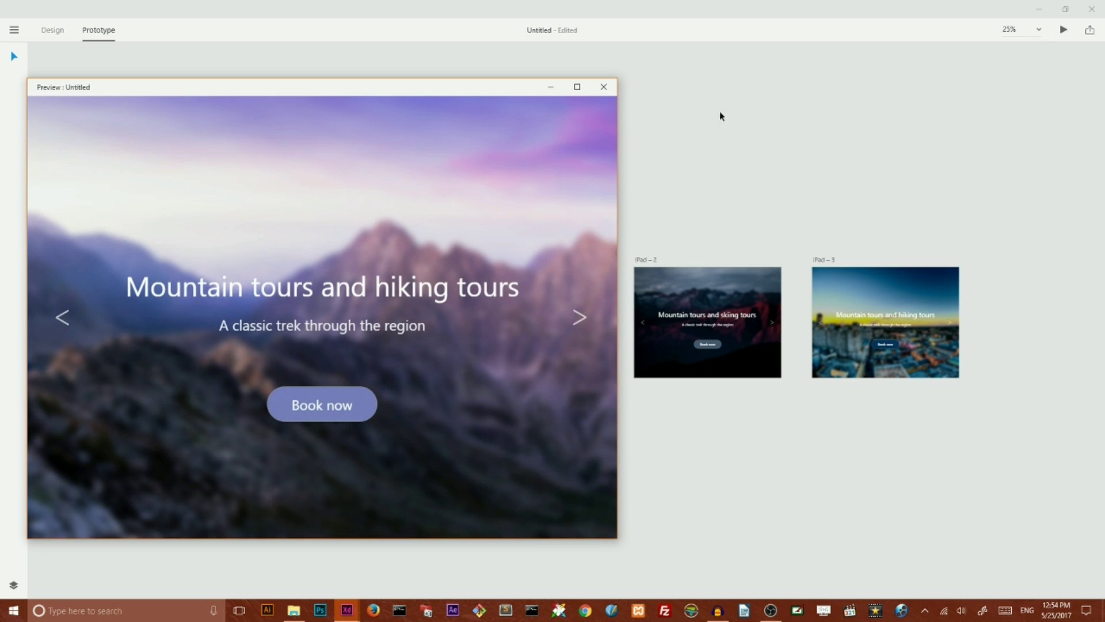
pyautogui.click(580, 326)
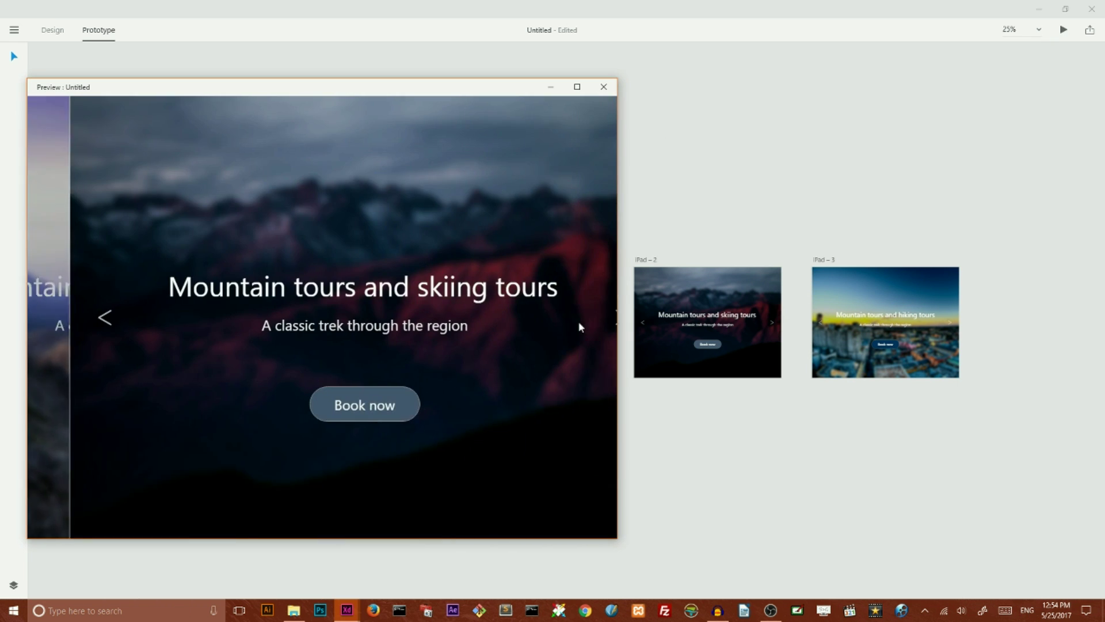
pyautogui.click(580, 325)
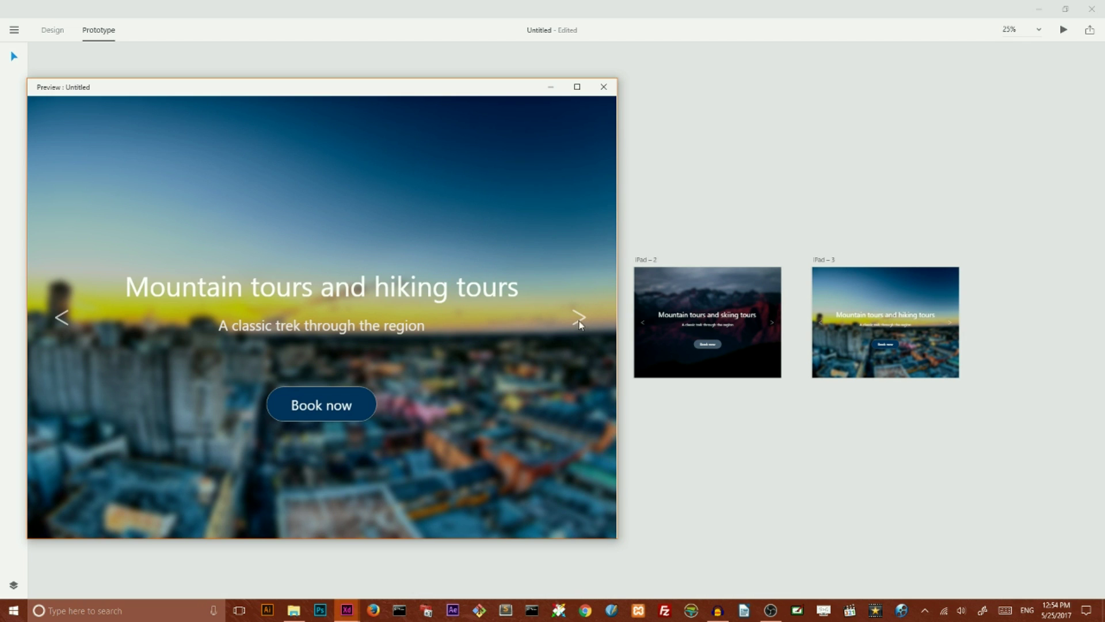
pyautogui.click(580, 325)
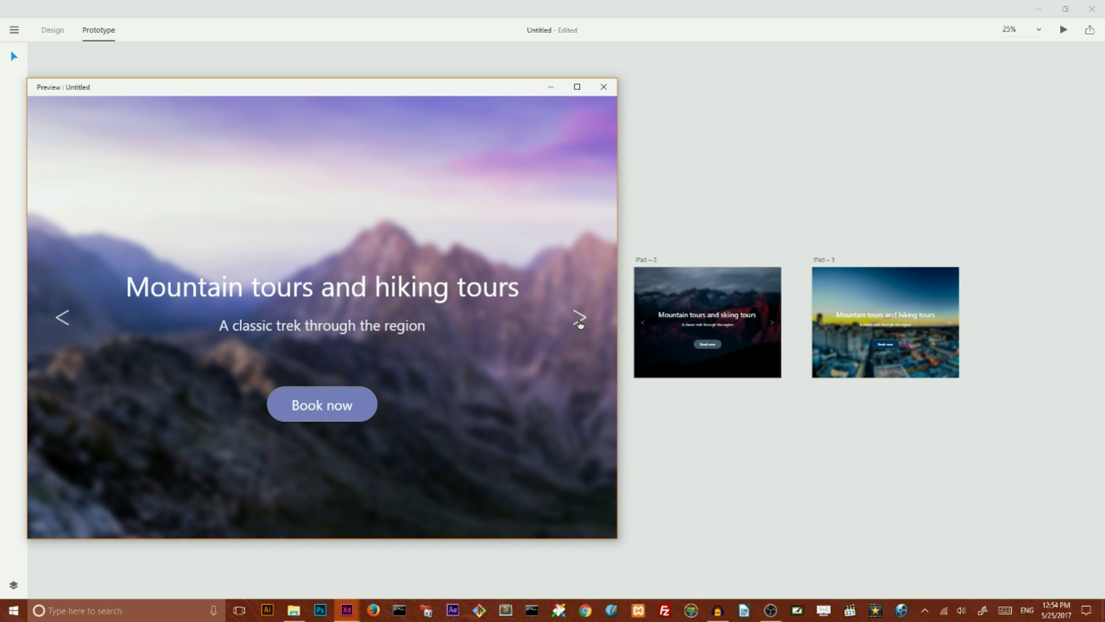
pyautogui.click(580, 324)
pyautogui.click(63, 321)
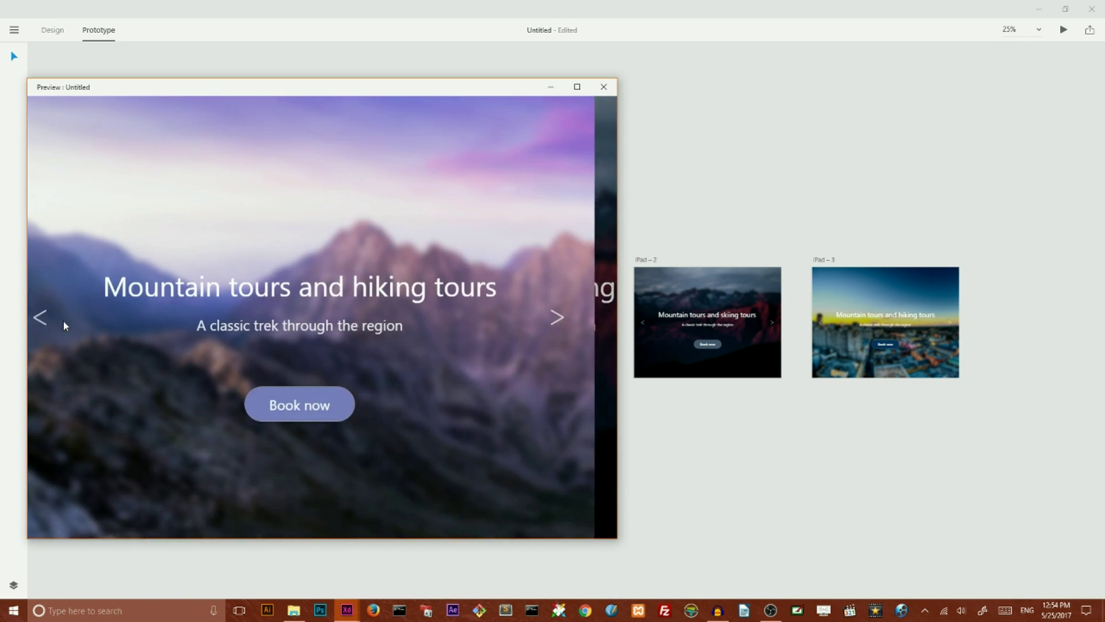
pyautogui.click(64, 321)
pyautogui.click(66, 320)
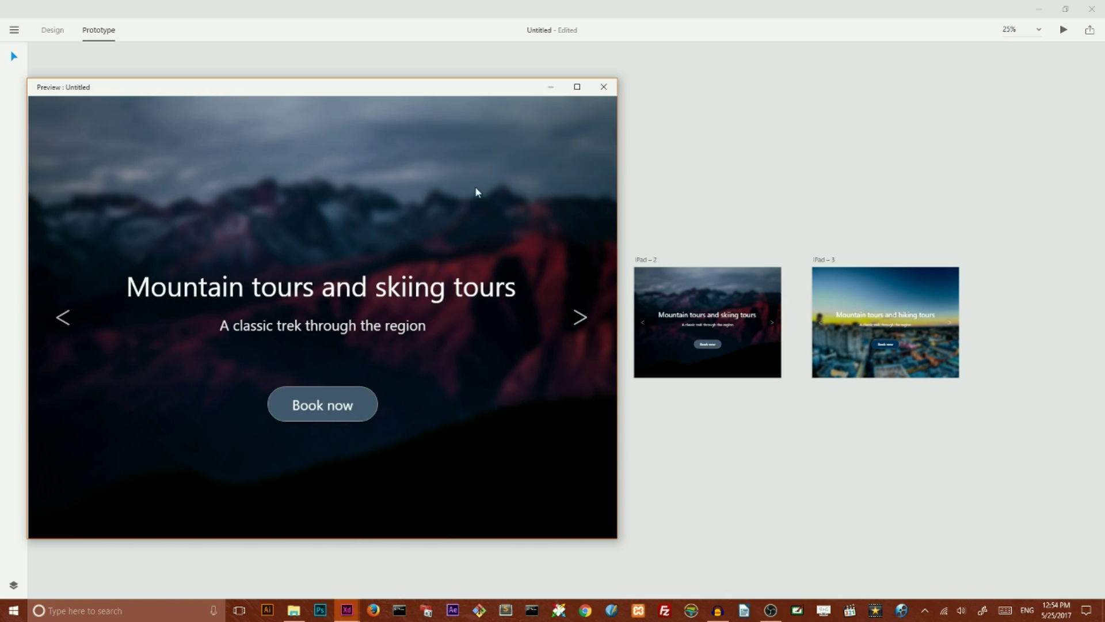
pyautogui.click(605, 88)
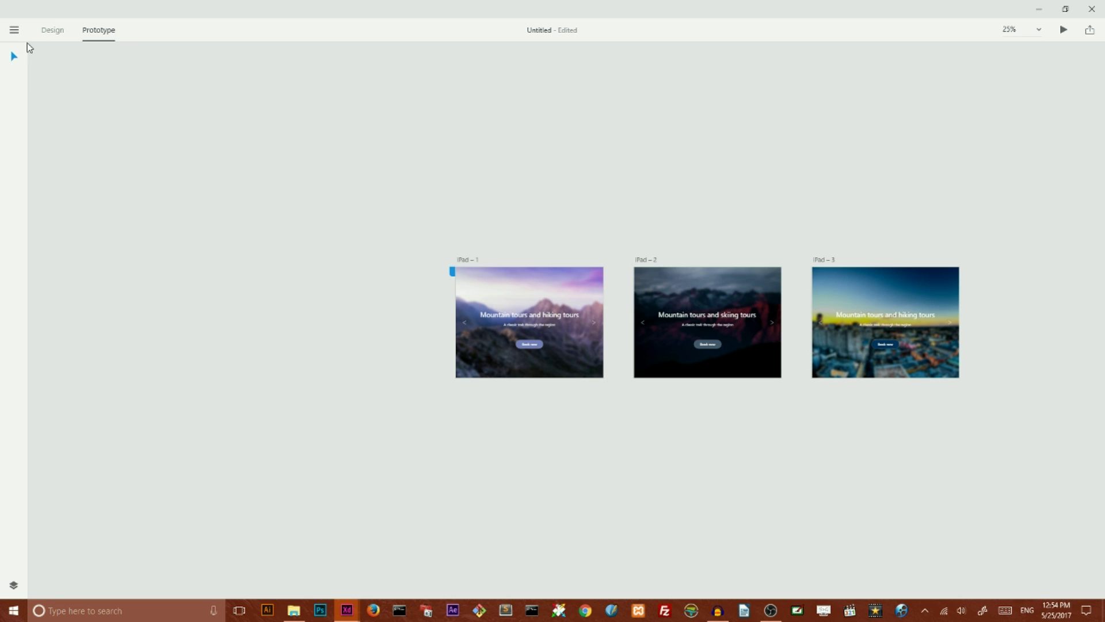
pyautogui.click(52, 32)
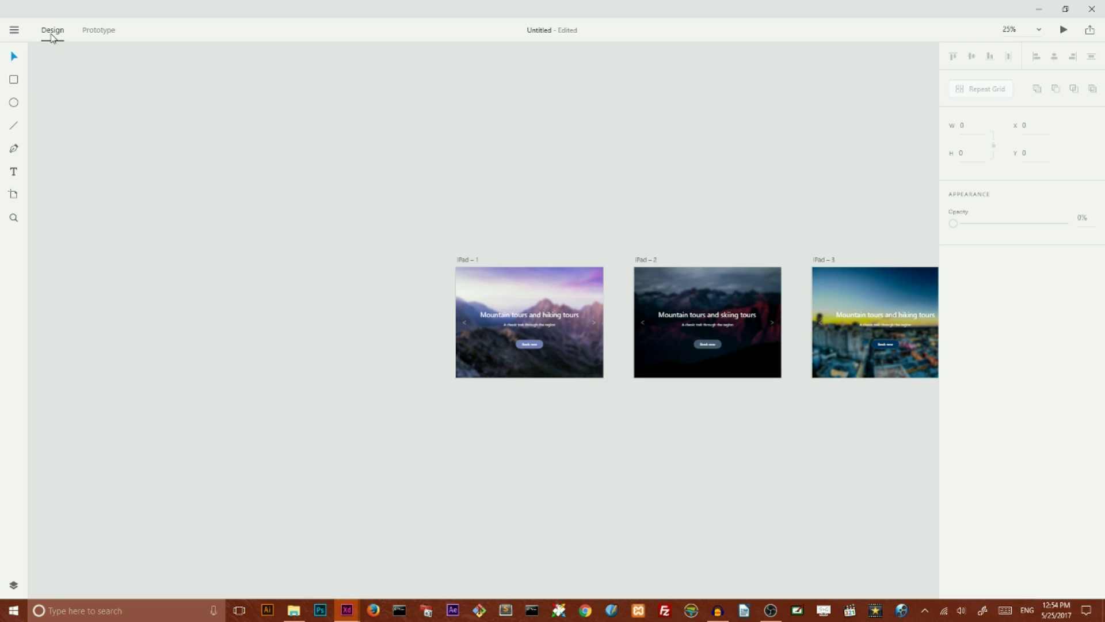
# - Select all three Book now buttons and toggle their border on, then off again
pyautogui.click(541, 346)
pyautogui.keyDown('shift'); pyautogui.click(718, 345); pyautogui.keyUp('shift')
pyautogui.keyDown('shift'); pyautogui.click(895, 346); pyautogui.keyUp('shift')
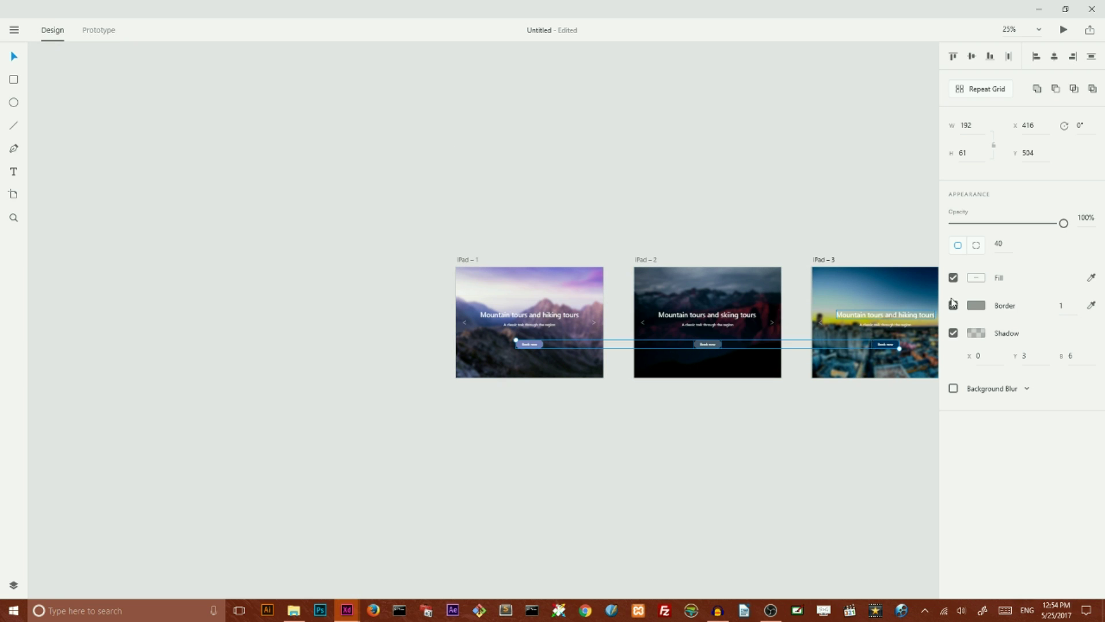
pyautogui.click(952, 304)
pyautogui.click(953, 304)
# - Preview the prototype through the mountain, skiing and city hiking slides, then return to Design
pyautogui.click(99, 30)
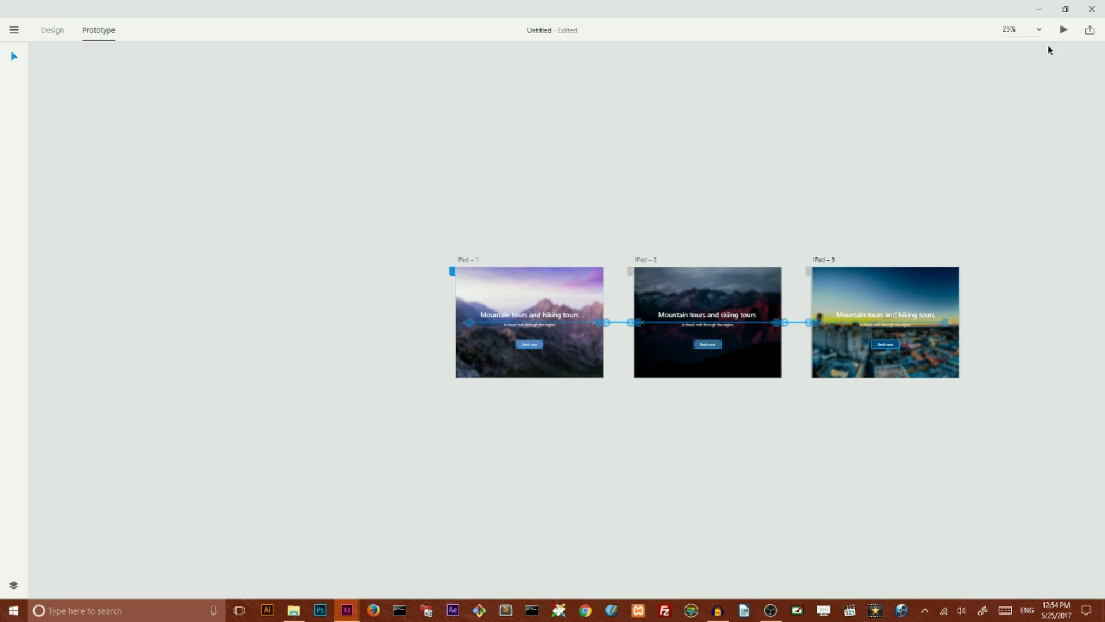
pyautogui.click(1063, 32)
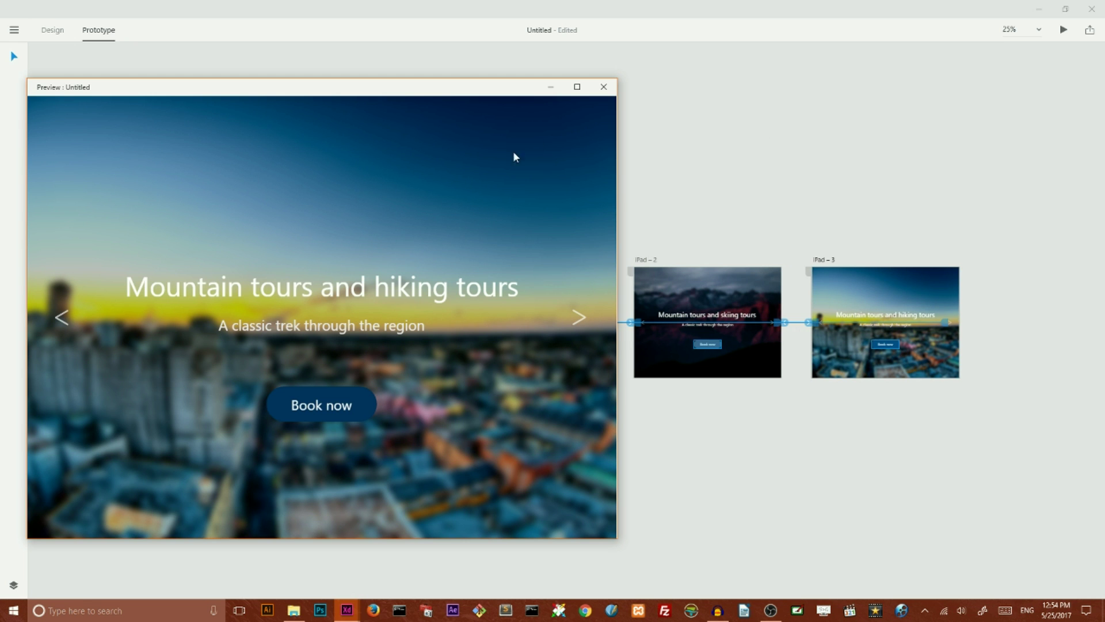
pyautogui.click(580, 318)
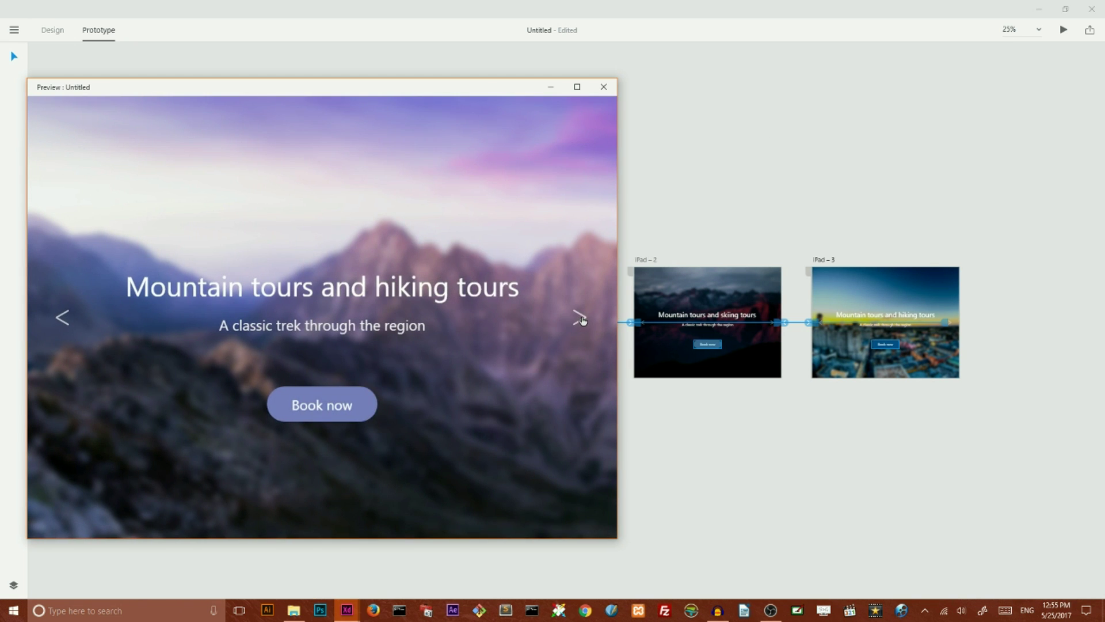
pyautogui.click(581, 318)
pyautogui.click(582, 318)
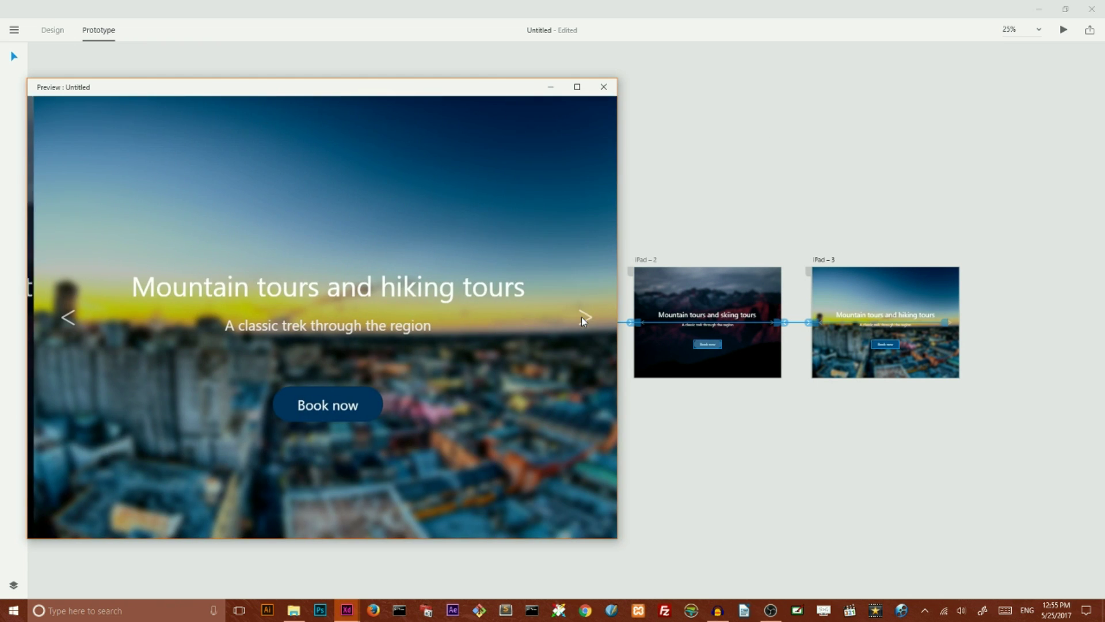
pyautogui.click(604, 88)
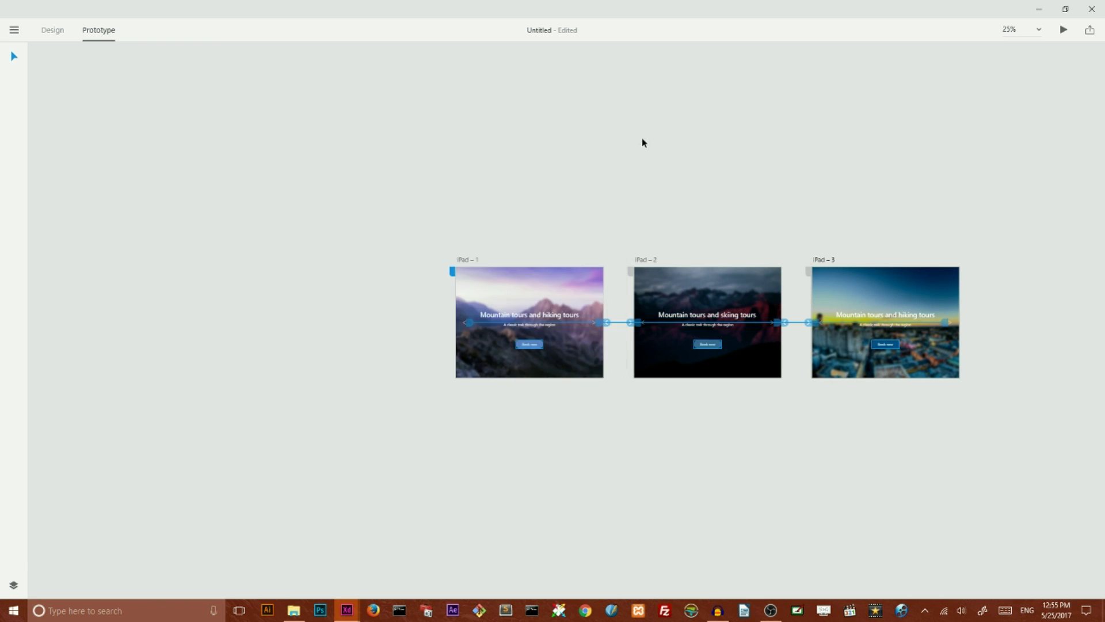
pyautogui.click(53, 31)
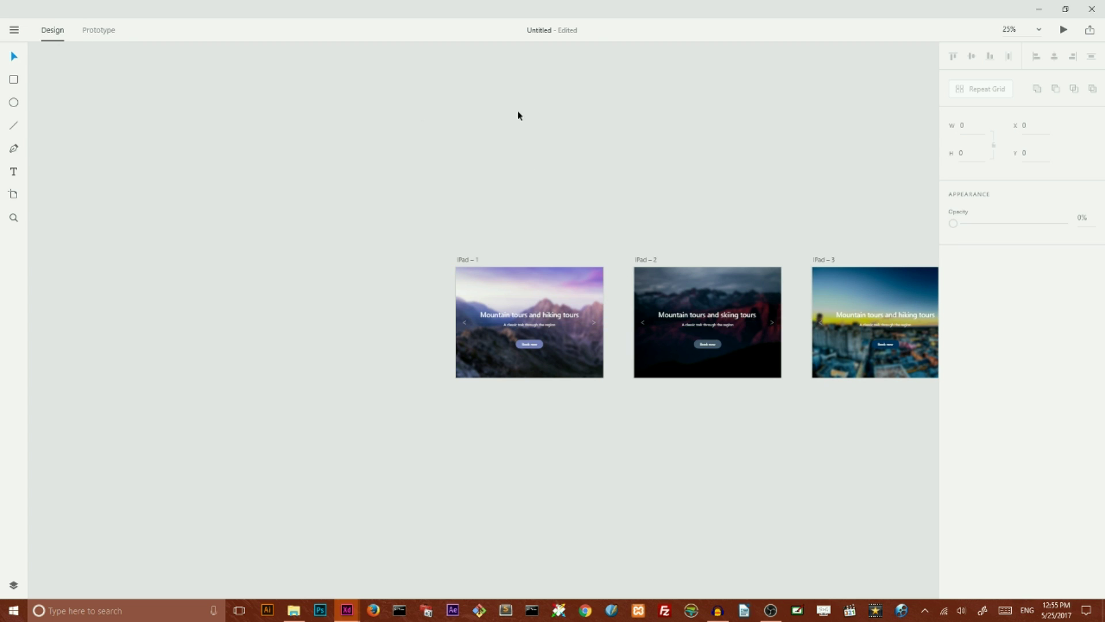